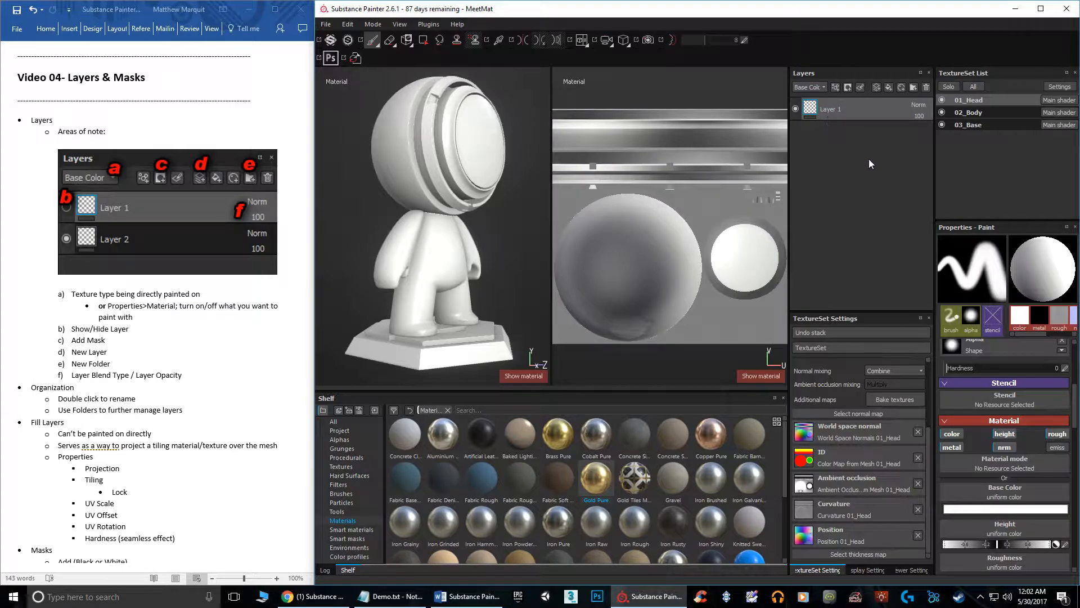
- Add a new paint layer above Layer 1 and make it the active layer
left_click(876, 88)
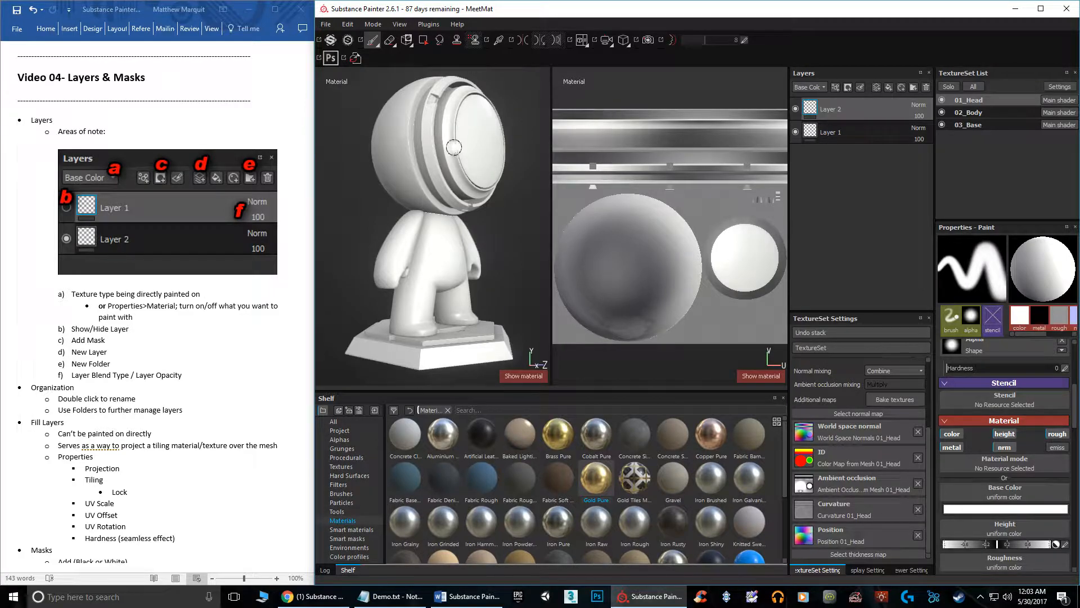
left_click(884, 129)
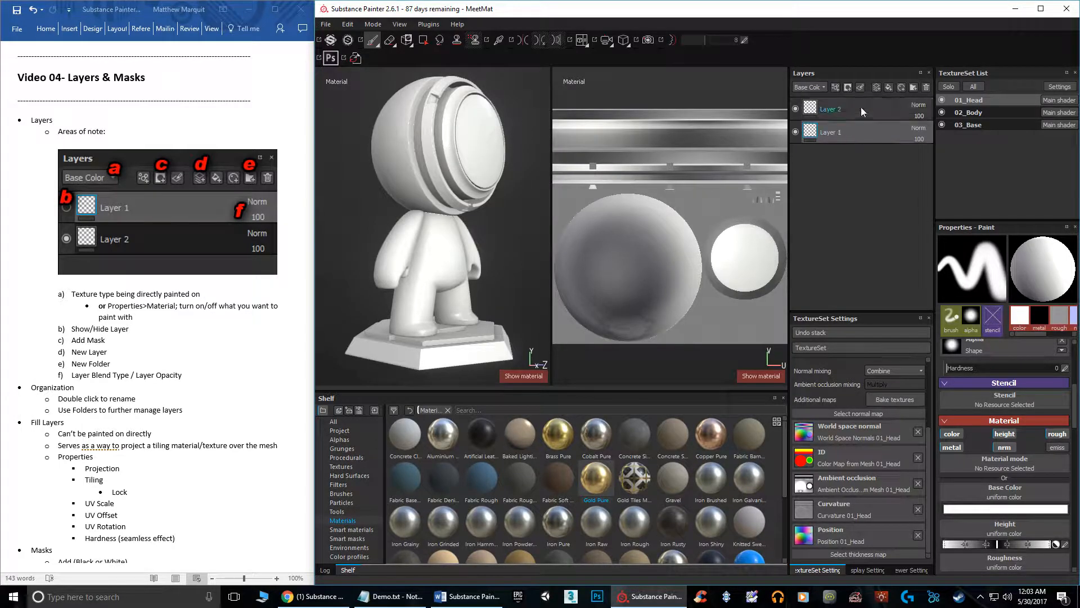
left_click(857, 112)
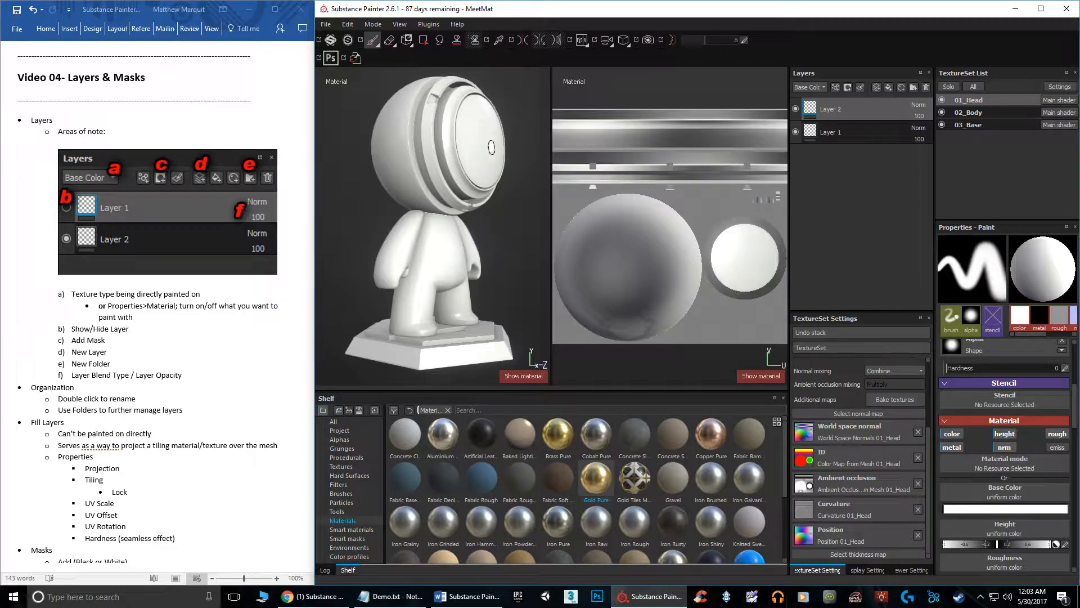
- Set the brush's base color to red and paint freehand strokes on Layer 2 across the head's round face disc
left_click(1005, 508)
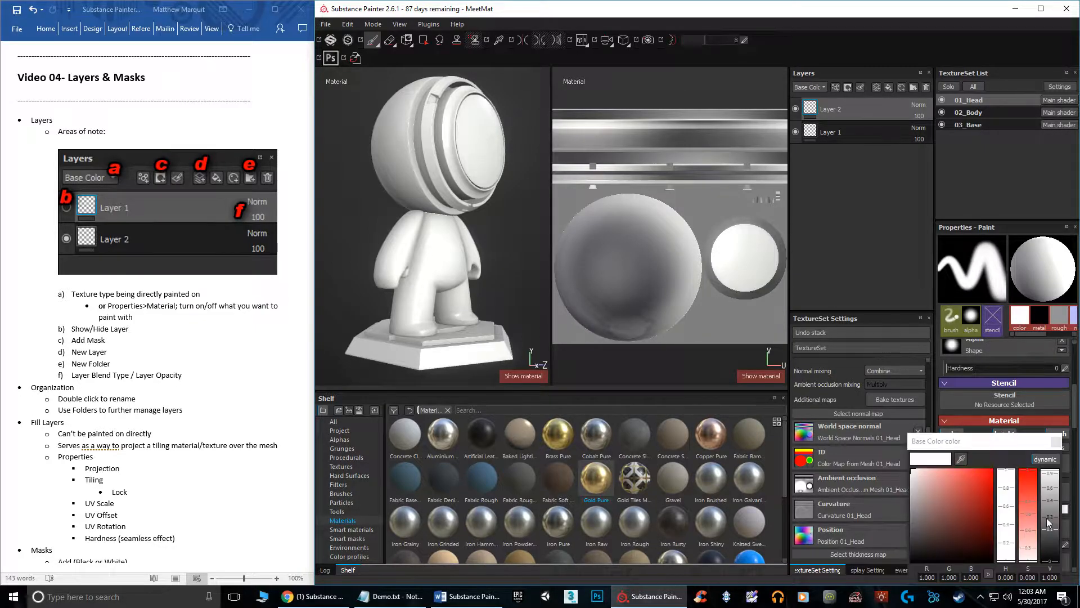
left_click(967, 478)
left_click_drag(985, 464, 999, 463)
left_click(1056, 441)
mouse_move(465, 119)
left_mouse_down()
mouse_move(478, 148)
mouse_move(491, 135)
mouse_move(464, 161)
mouse_move(482, 125)
mouse_move(477, 167)
mouse_move(467, 160)
mouse_move(509, 162)
left_mouse_up()
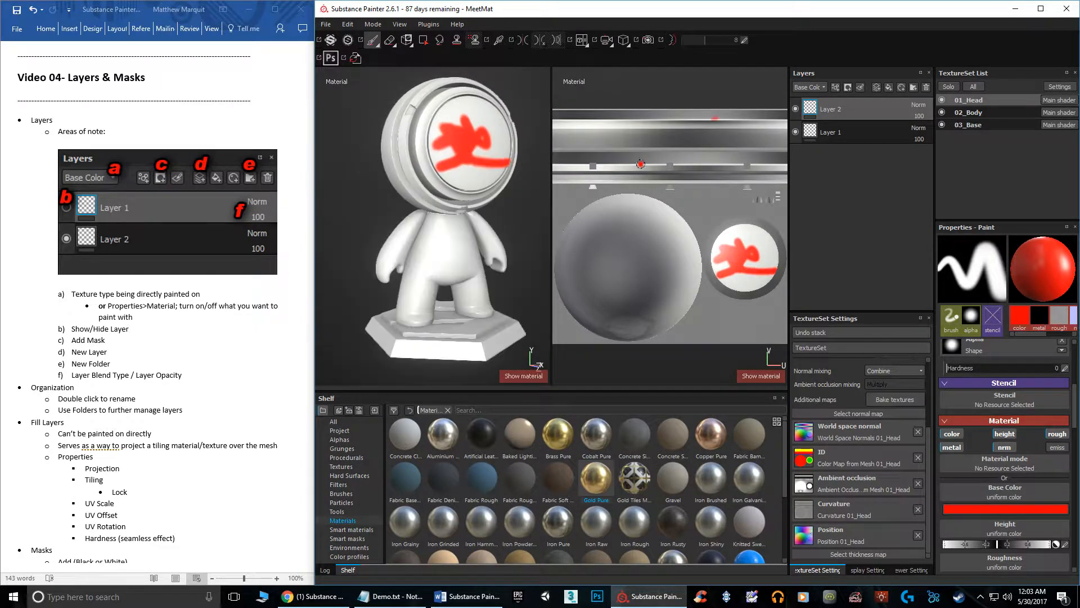
- Set the base color to bright green and paint strokes on Layer 1 overlapping the red ones on the face disc
left_click(828, 134)
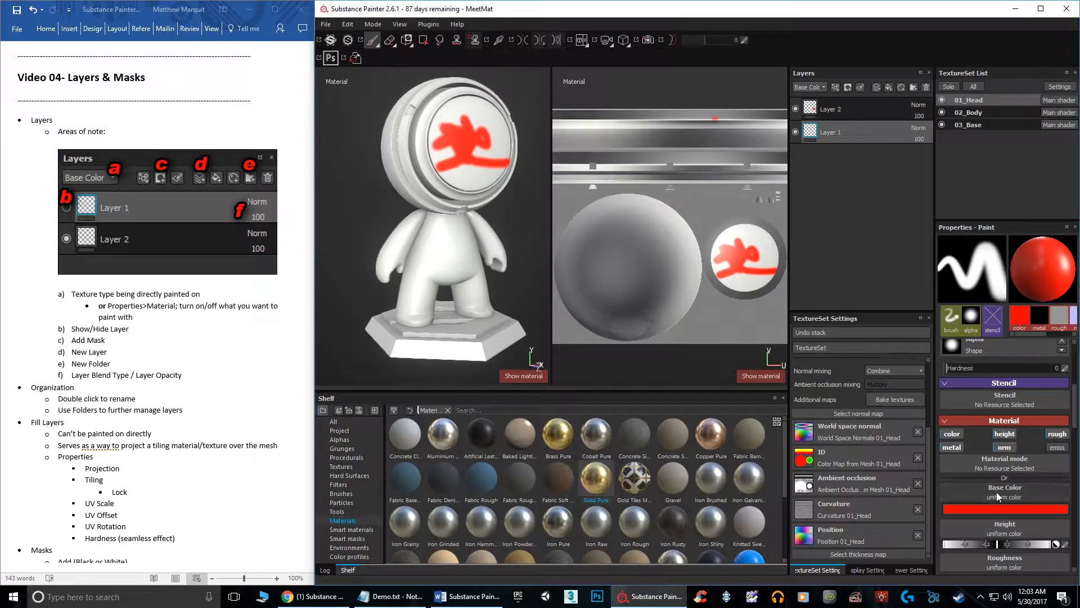
left_click(971, 511)
left_click(1009, 529)
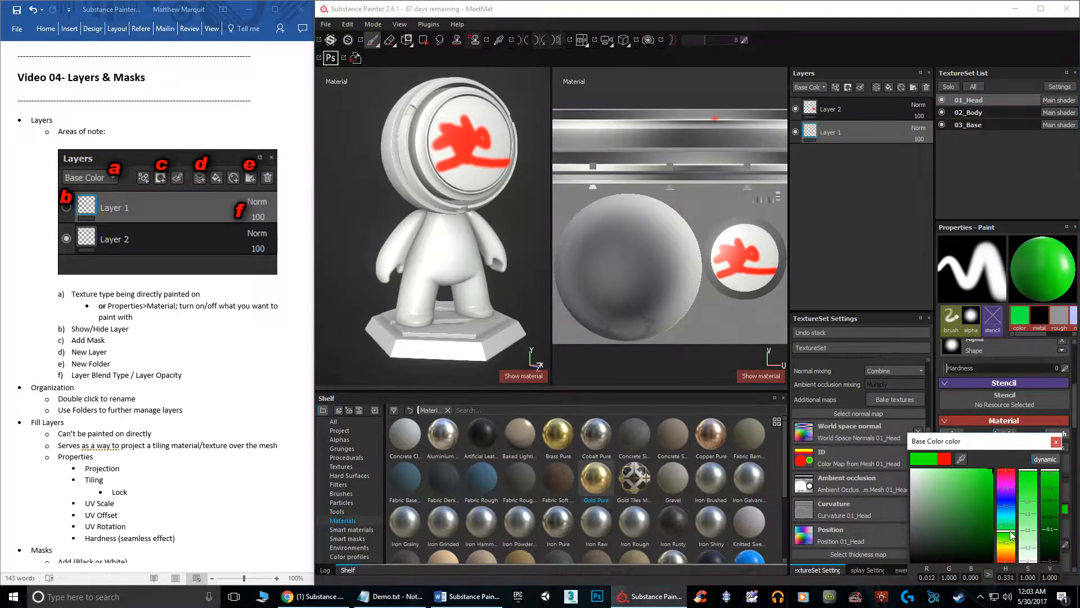
mouse_move(467, 183)
left_mouse_down()
mouse_move(472, 128)
mouse_move(500, 147)
mouse_move(474, 115)
mouse_move(509, 166)
mouse_move(450, 194)
mouse_move(479, 190)
left_mouse_up()
scroll(511, 117, "up", 5)
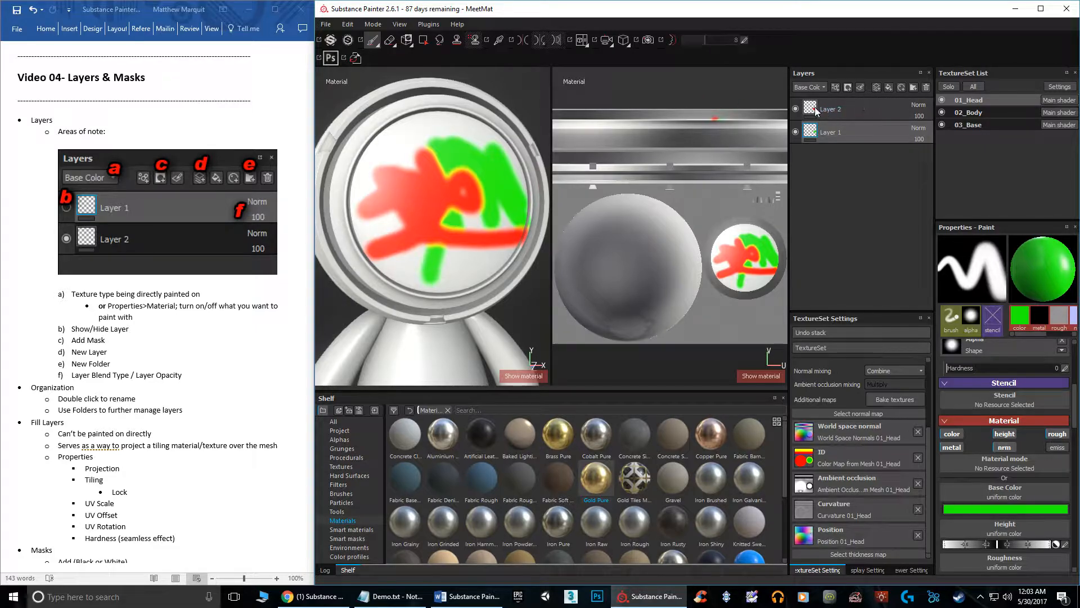
- Move Layer 2 below Layer 1 and try out Layer 1's opacity, returning it to 100
left_click_drag(825, 112, 811, 148)
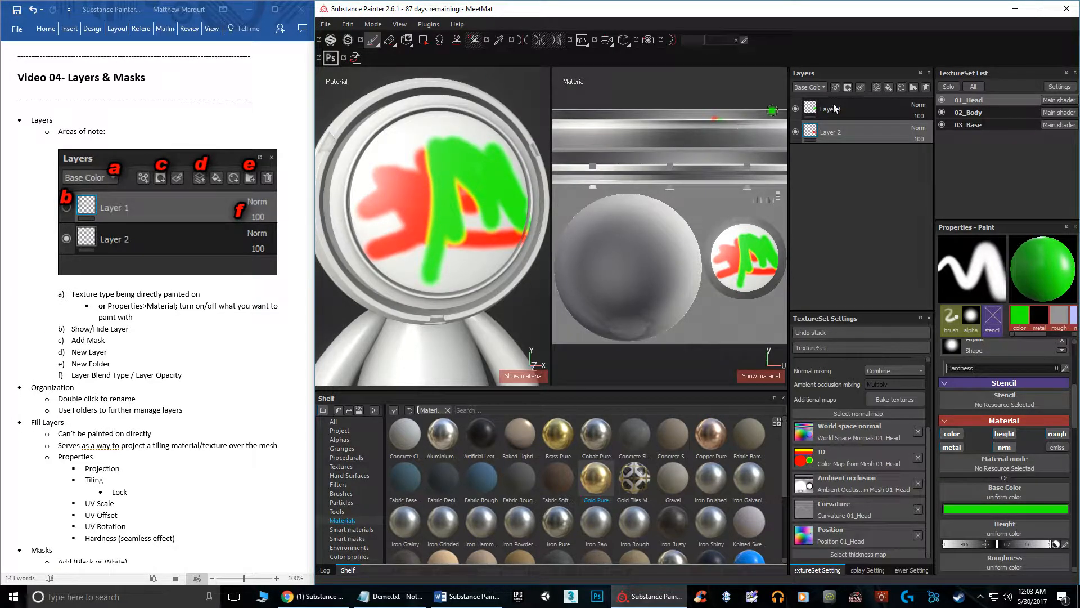
left_click(919, 117)
mouse_move(941, 127)
left_mouse_down()
mouse_move(916, 123)
mouse_move(977, 123)
left_mouse_up()
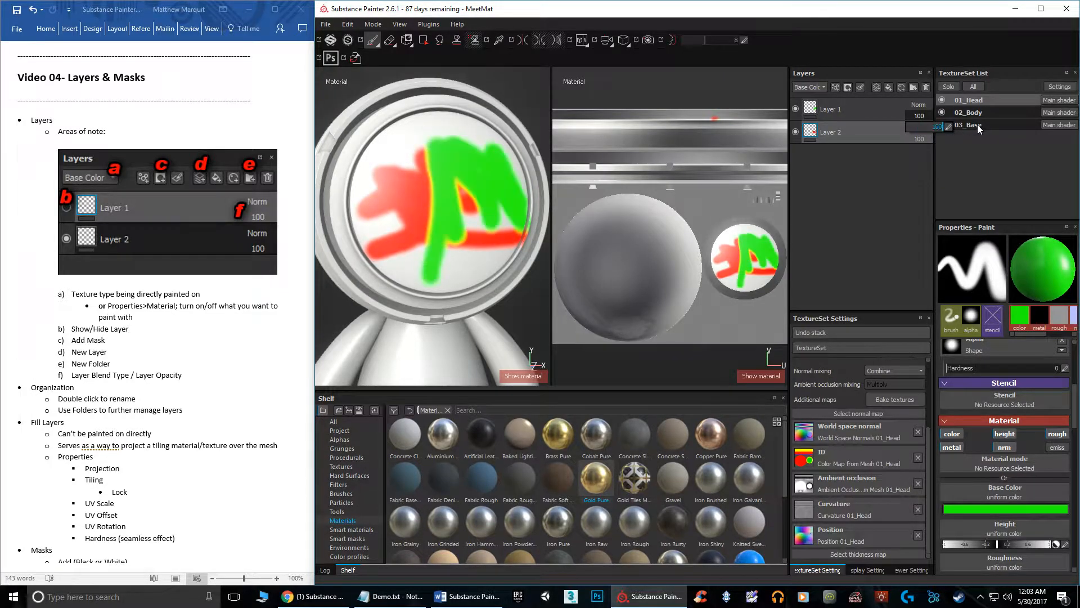
- Preview Layer 1 with Multiply and Overlay blending and with the layer hidden, restoring it to Normal and visible
left_click(919, 106)
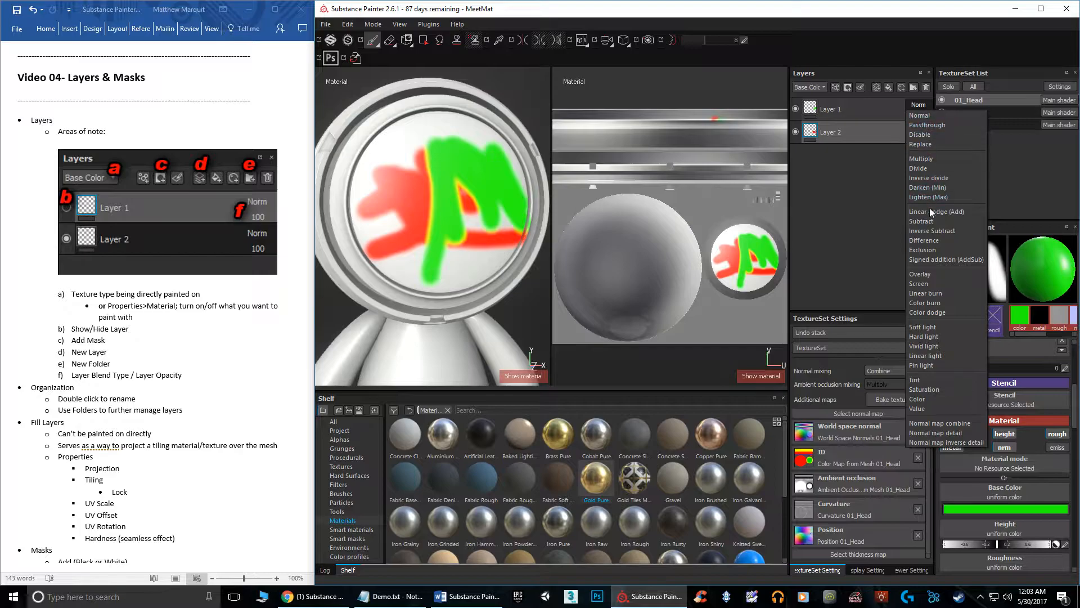
left_click(934, 159)
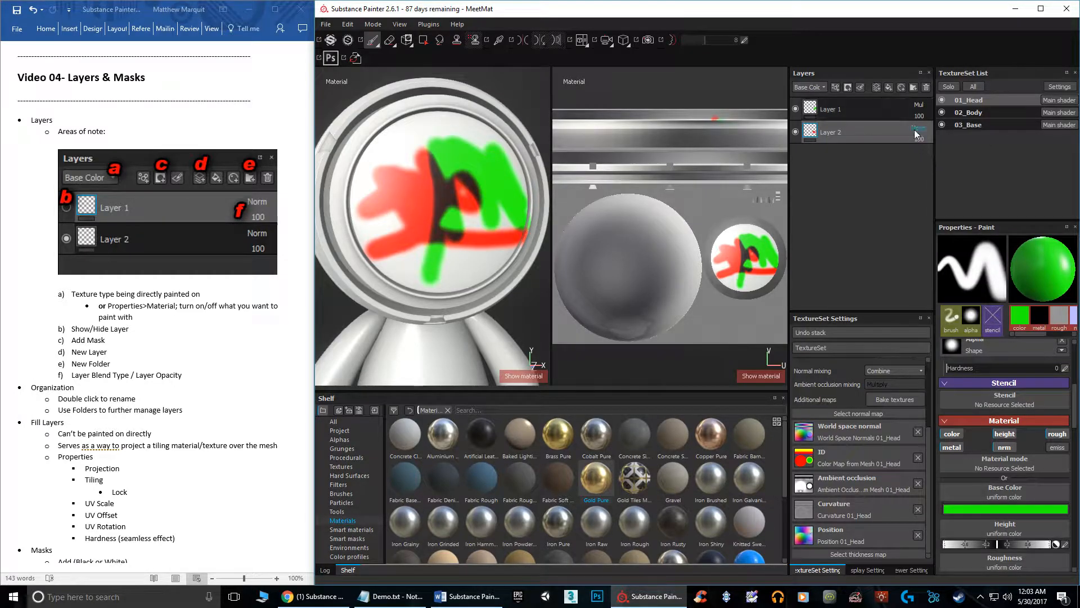
left_click(920, 105)
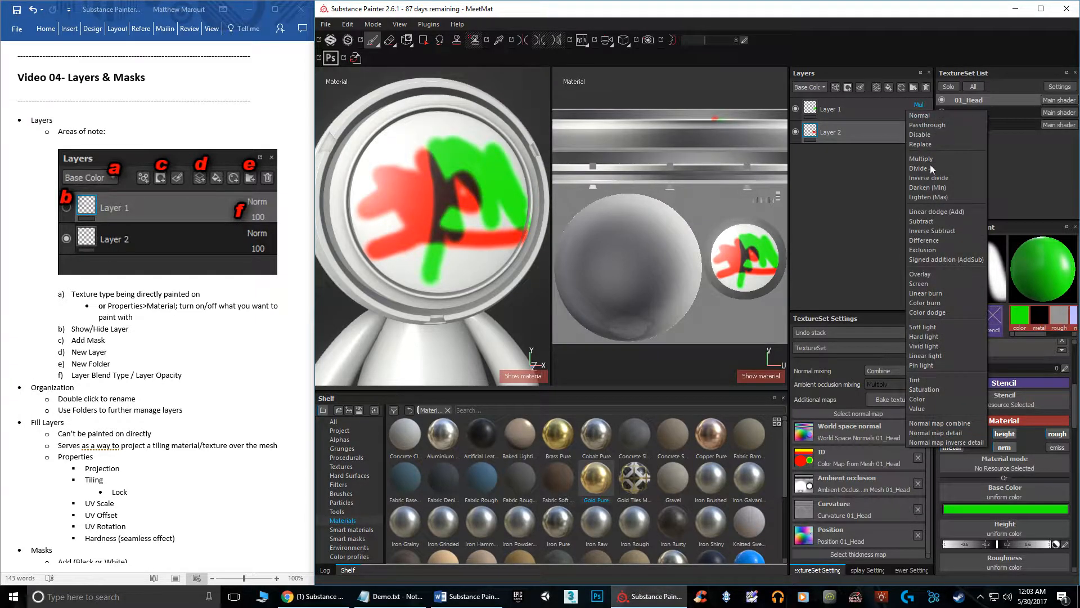
left_click(945, 274)
left_click(920, 106)
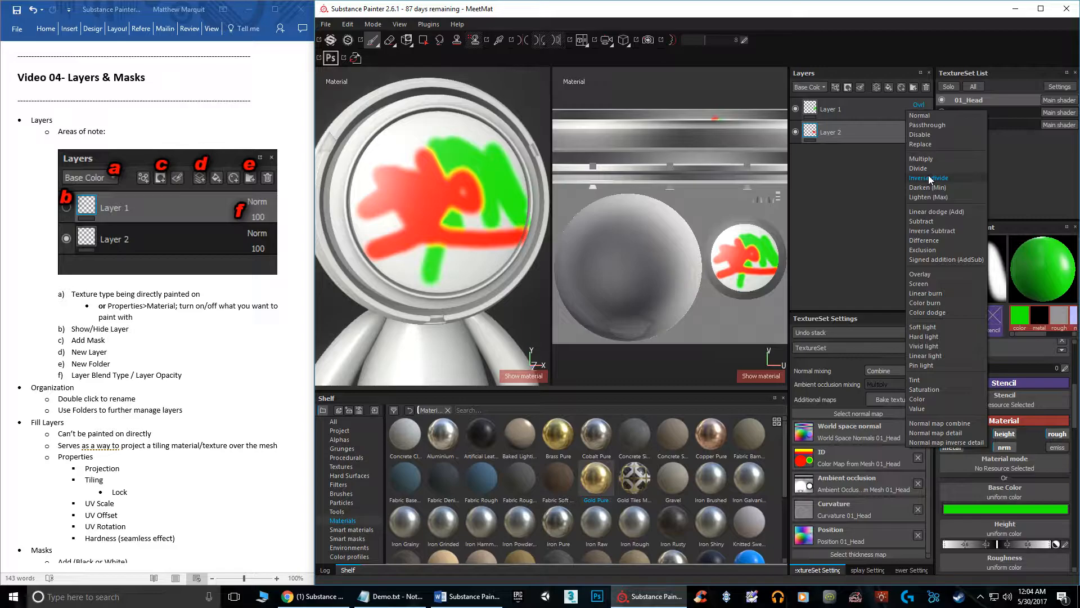
left_click(917, 116)
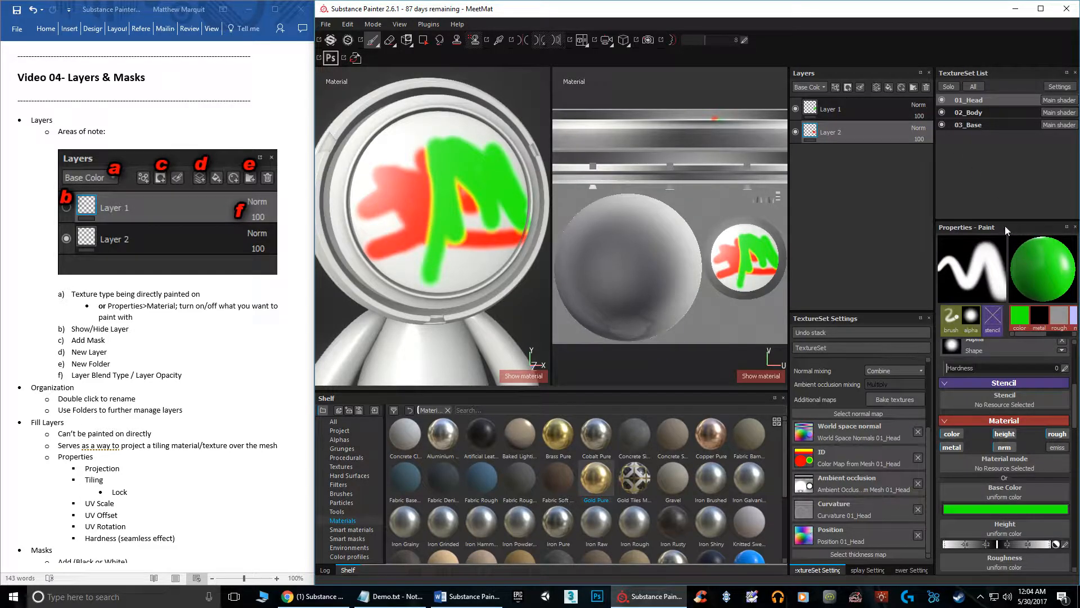
left_click(795, 109)
left_click(796, 109)
- Rename Layer 1 as Green and Layer 2 as Red
double_click(830, 109)
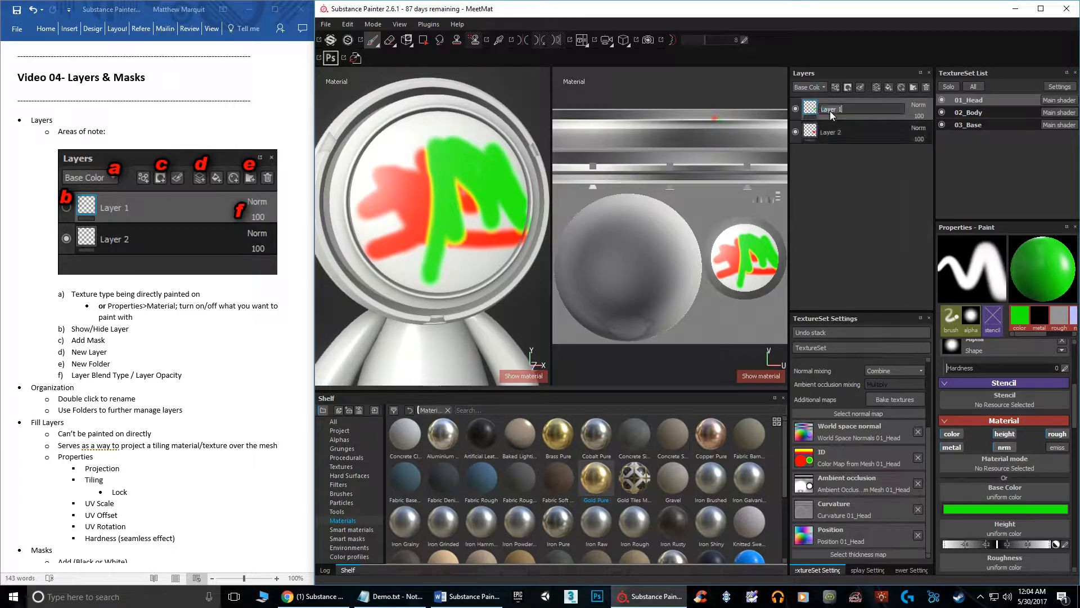
type("Green")
key("Return")
double_click(926, 135)
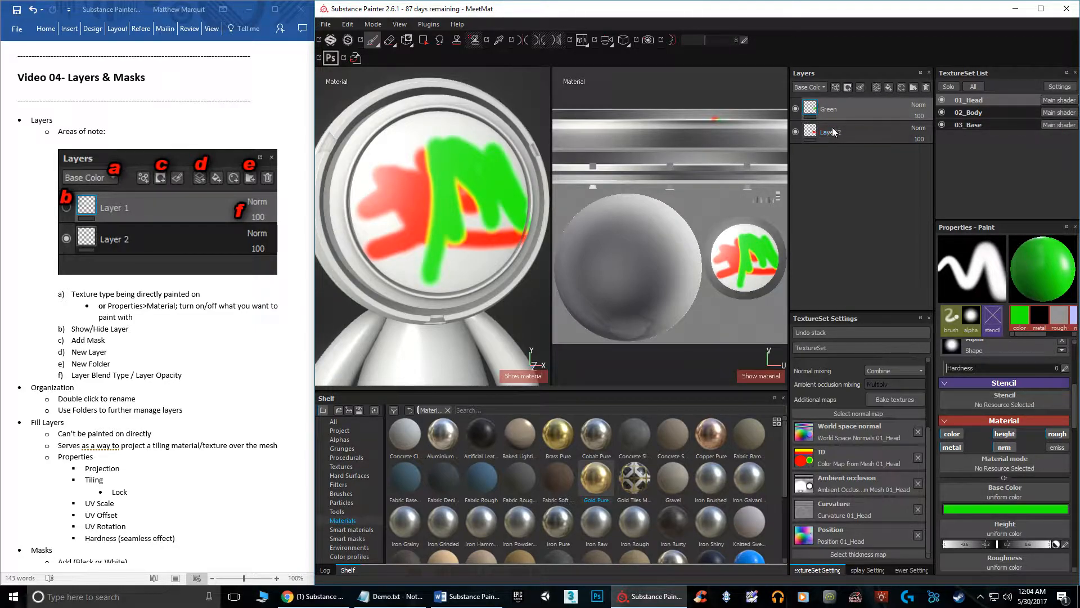
type("Red")
key("Return")
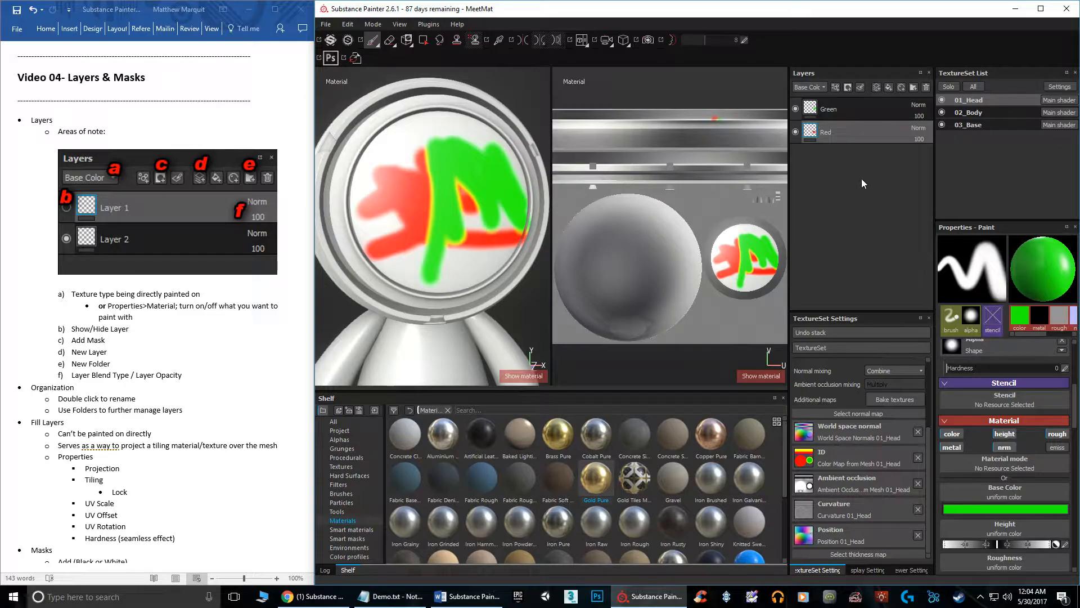
- Create a folder at the top of the layer stack and name it Brushes
left_click(912, 89)
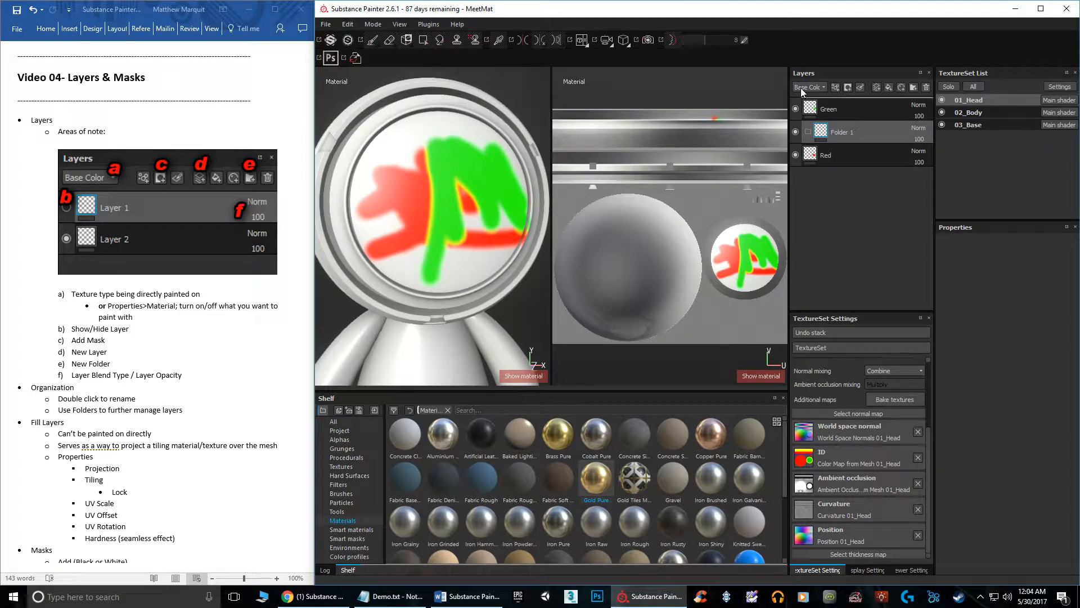
left_click_drag(801, 88, 801, 88)
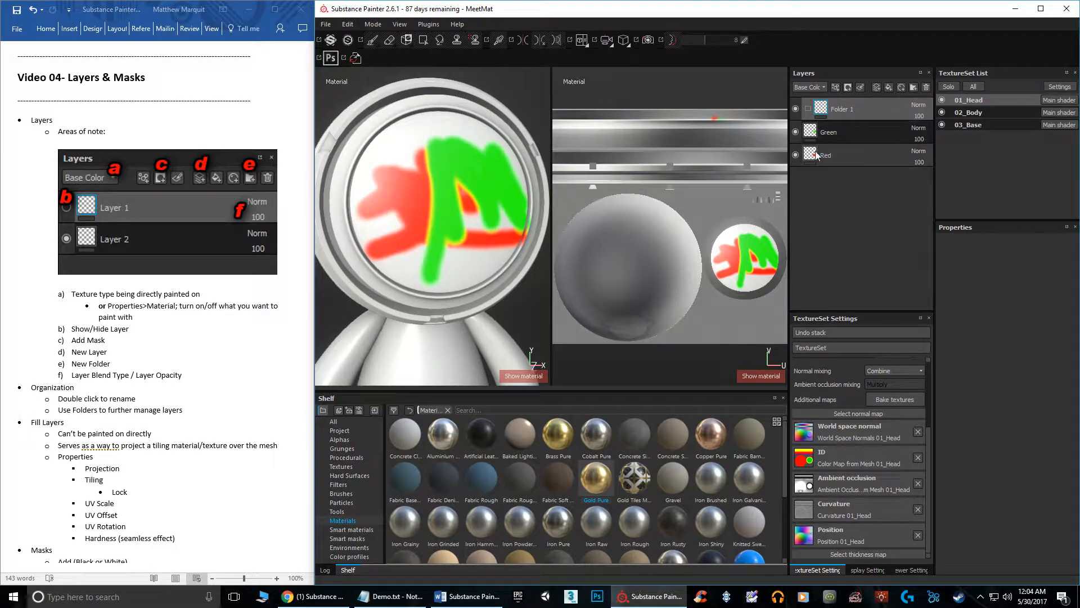
double_click(843, 108)
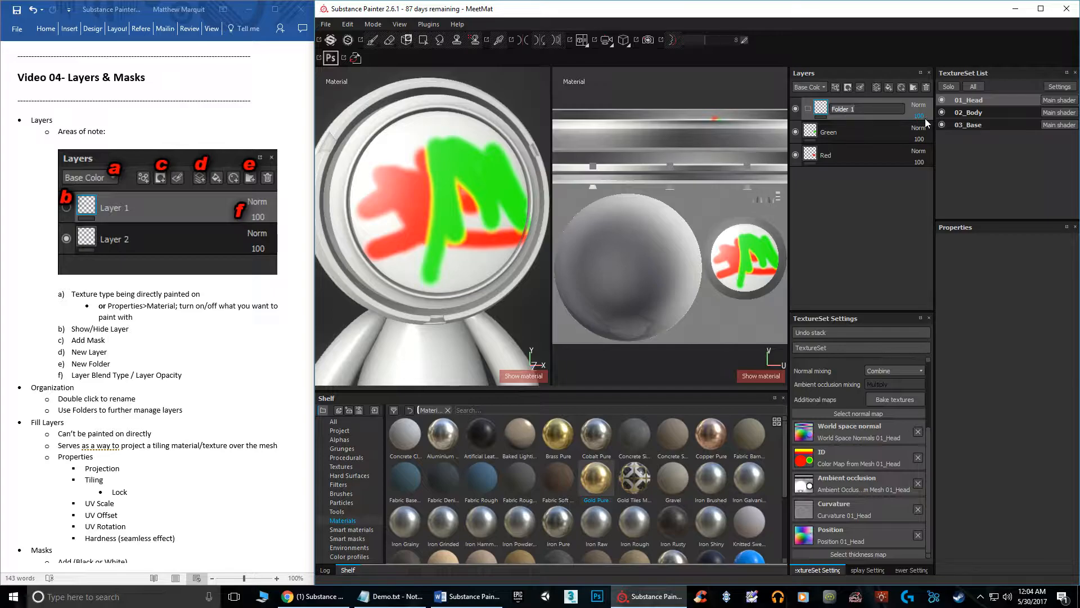
key("BackSpace")
key("BackSpace")
key("BackSpace")
key("BackSpace")
key("BackSpace")
key("BackSpace")
key("BackSpace")
key("BackSpace")
type("Brushes")
key("Return")
- Move the Green and Red layers together into the Brushes folder
left_click(848, 130)
left_click(856, 158, "shift")
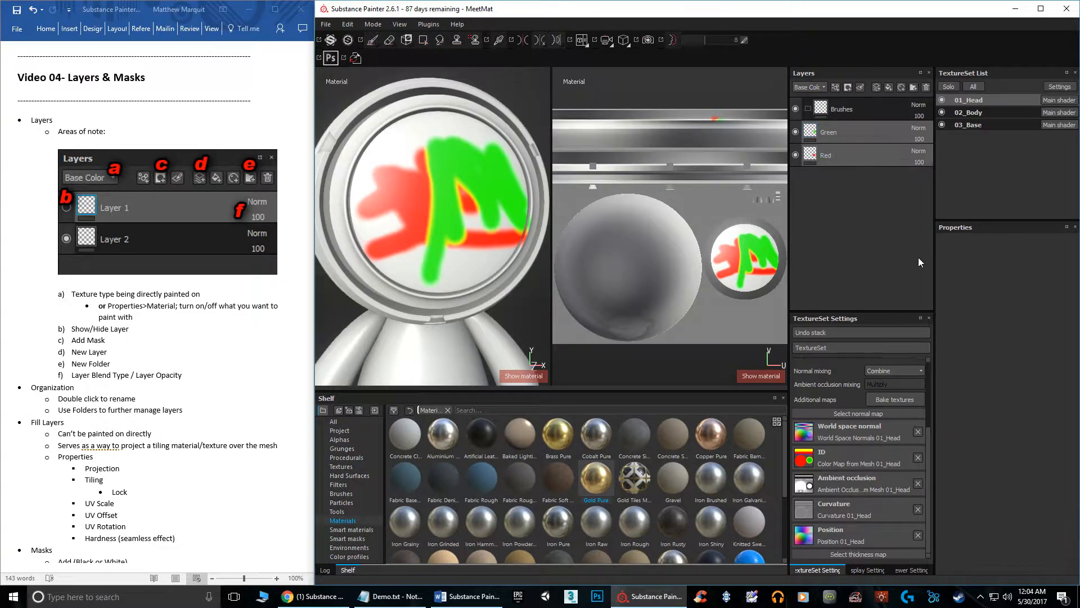
left_click_drag(845, 133, 843, 110)
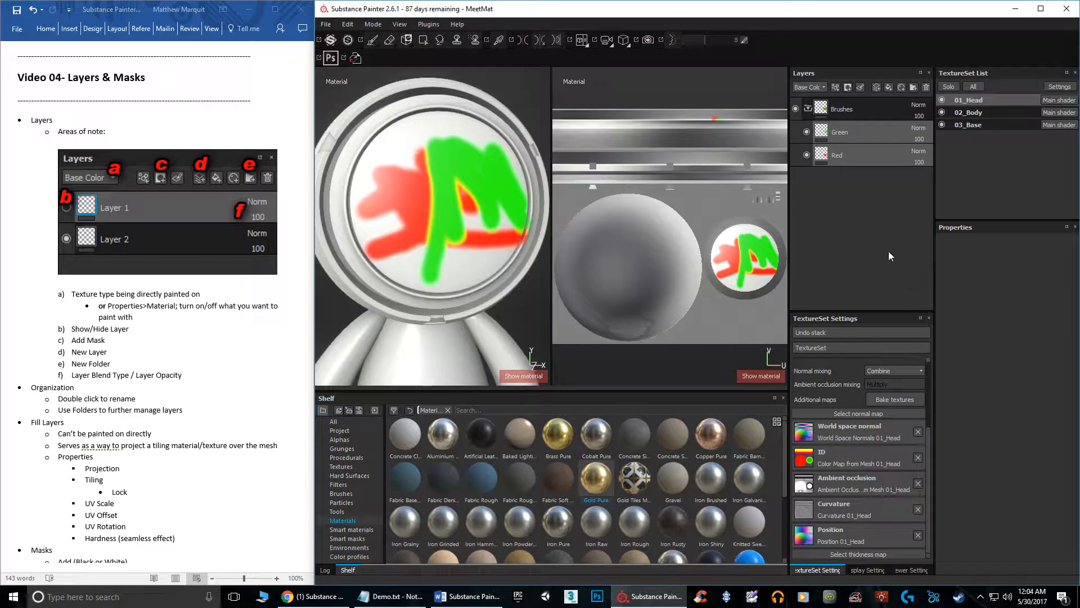
- Collapse the Brushes folder to try out its visibility and opacity, returning it to visible, 100 opacity and expanded
left_click(809, 107)
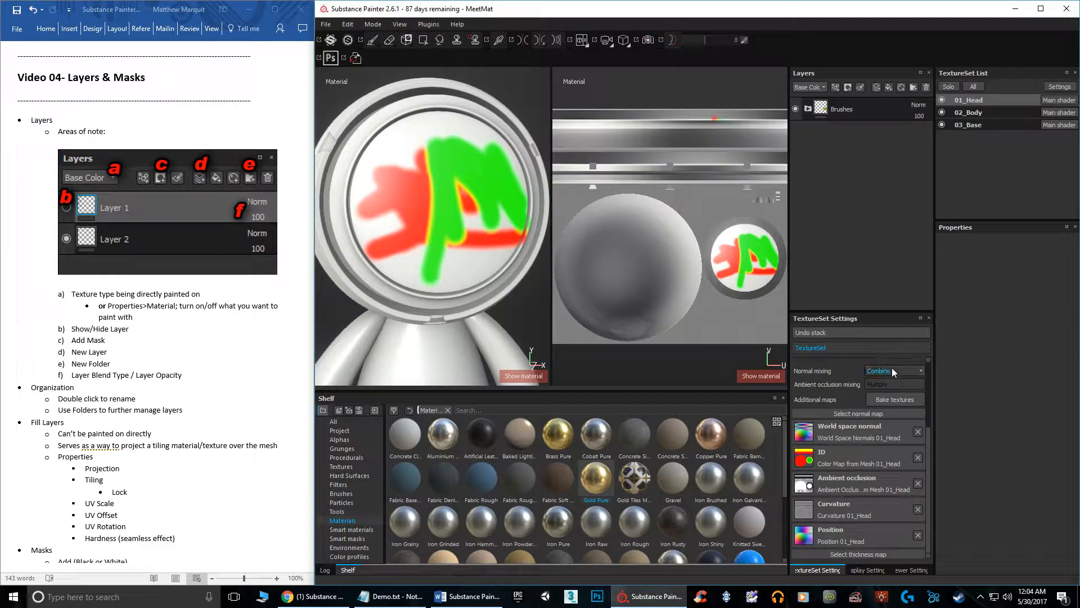
left_click(795, 110)
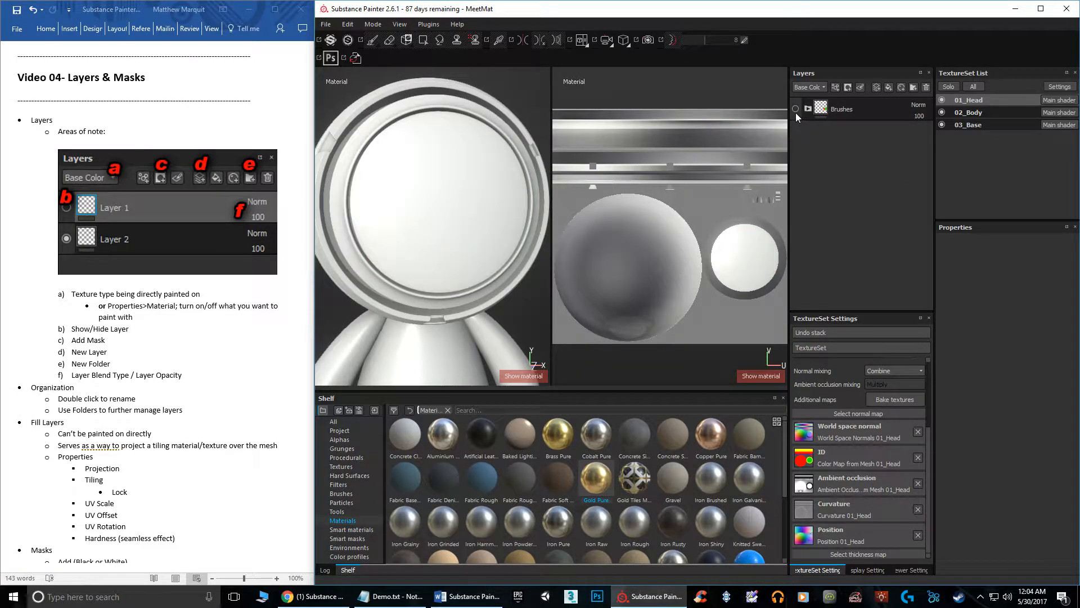
left_click(796, 109)
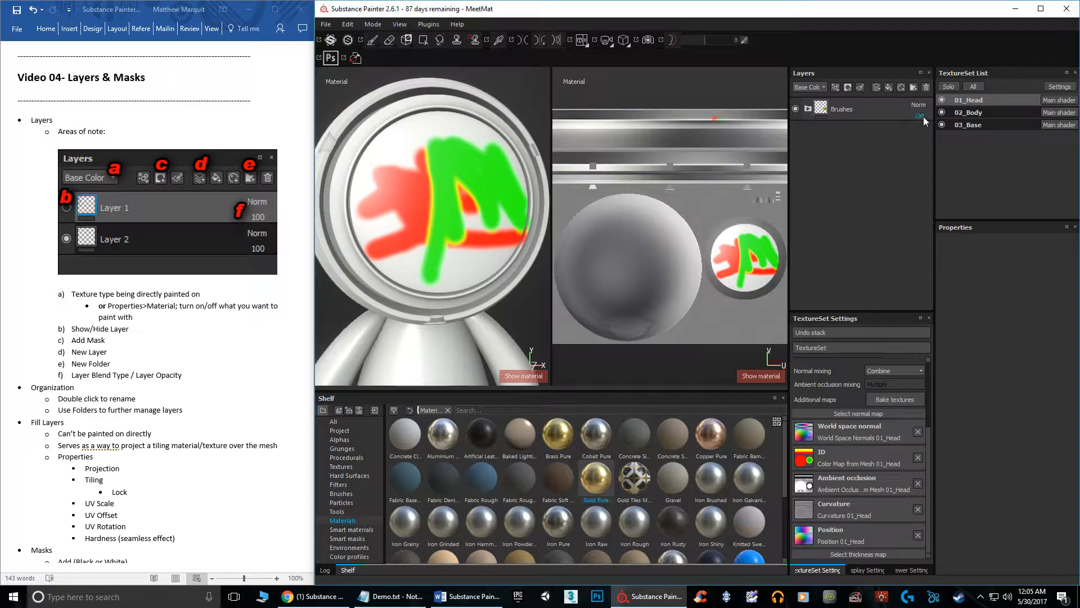
mouse_move(935, 127)
left_mouse_down()
mouse_move(920, 126)
mouse_move(968, 124)
left_mouse_up()
left_click(808, 109)
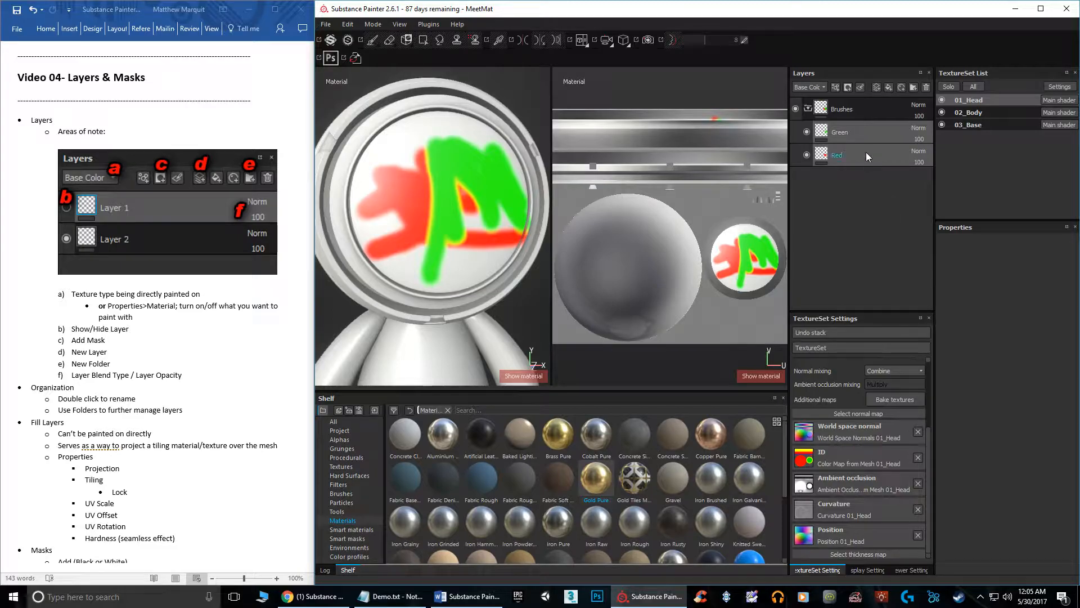
- Examine the effect, mask and layer management options available for the Green layer
left_click(835, 88)
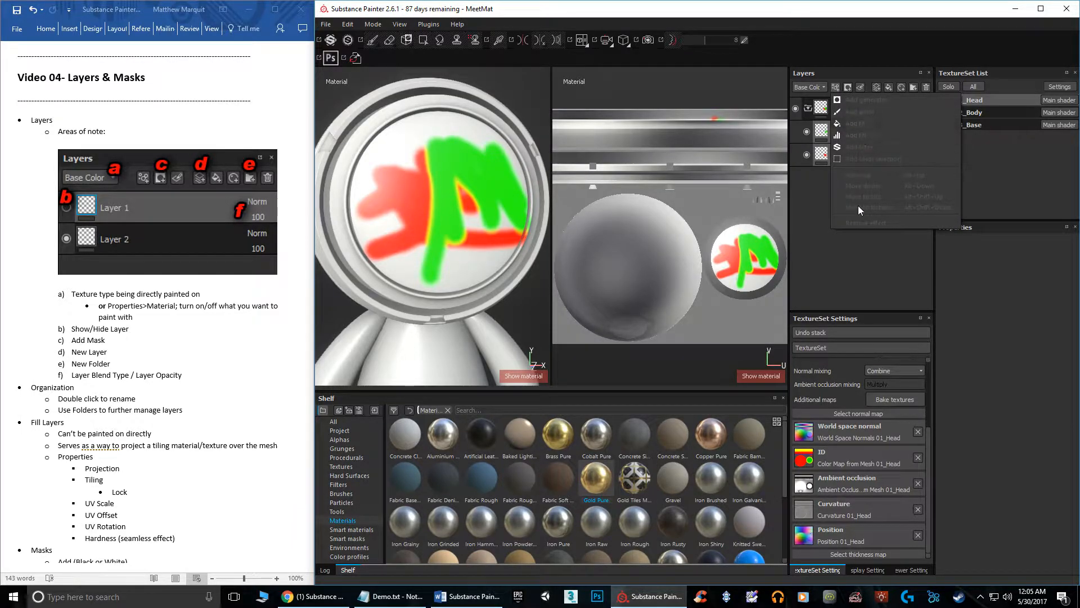
left_click(842, 241)
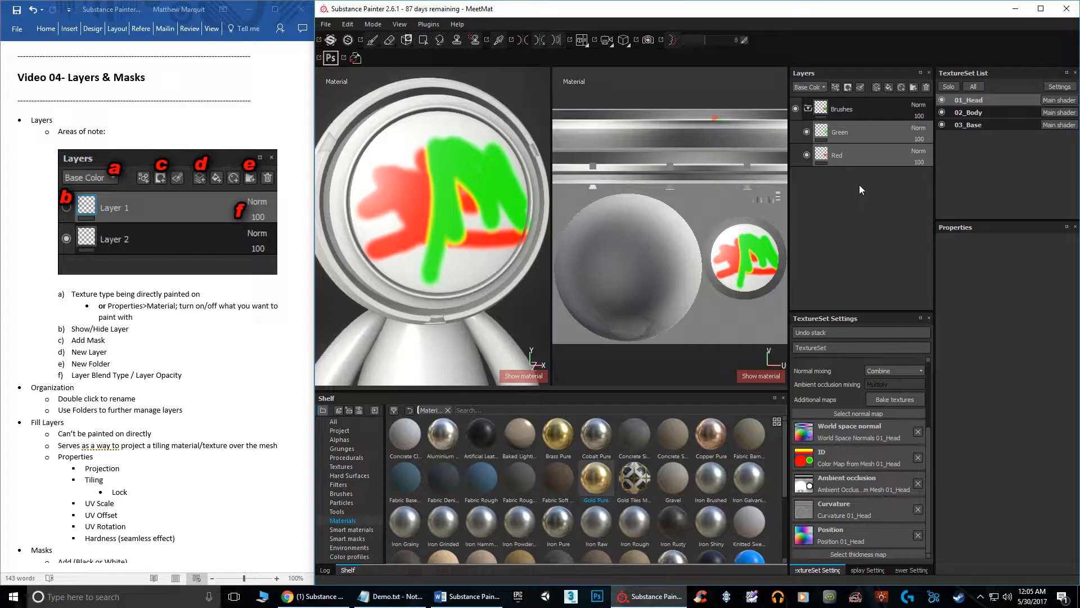
left_click(863, 134)
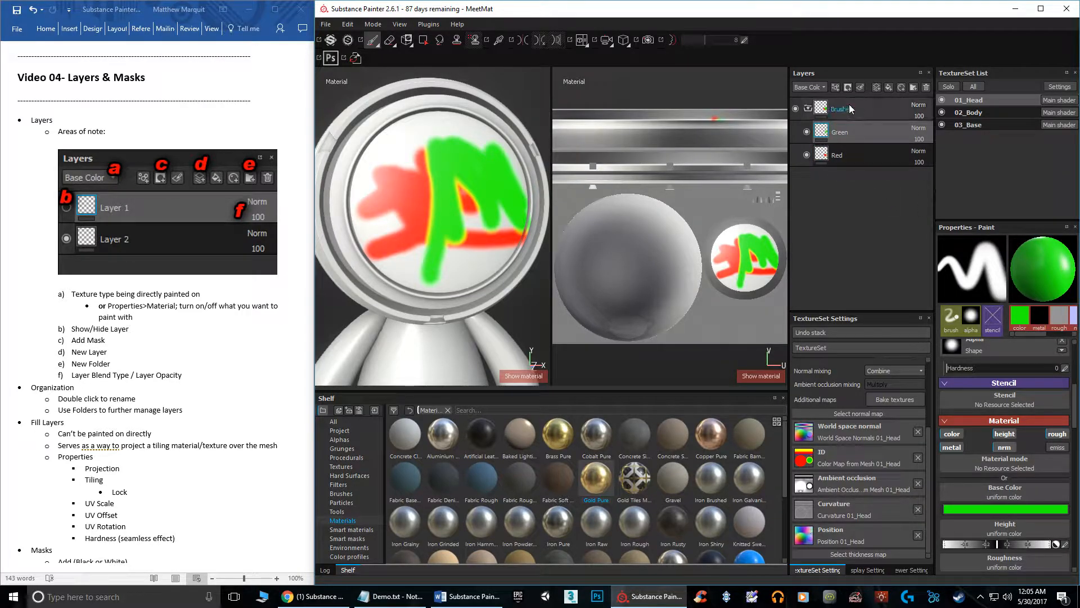
left_click(837, 89)
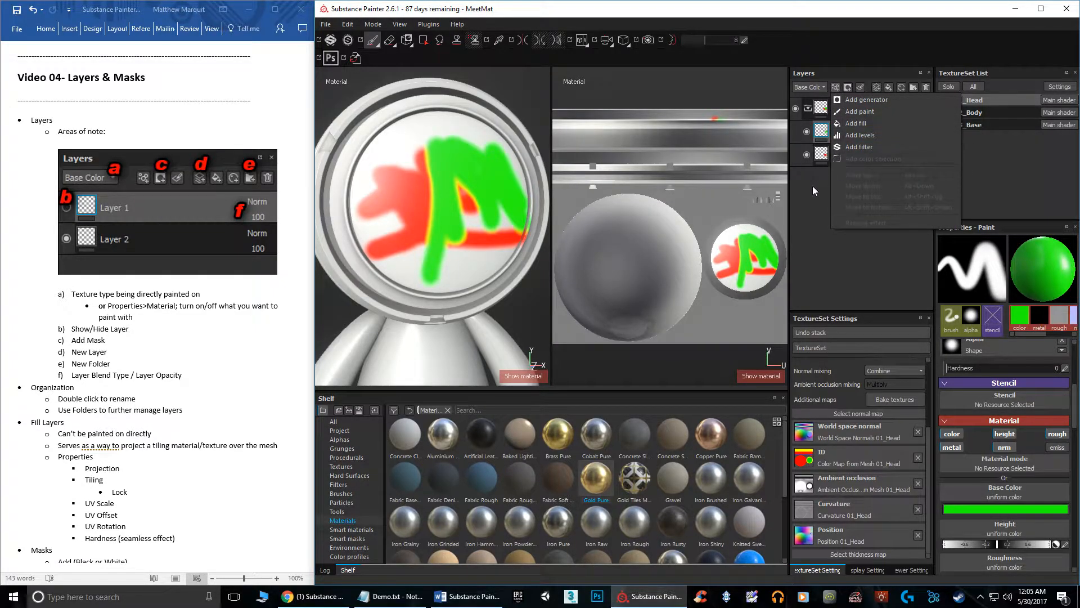
left_click(812, 190)
right_click(863, 130)
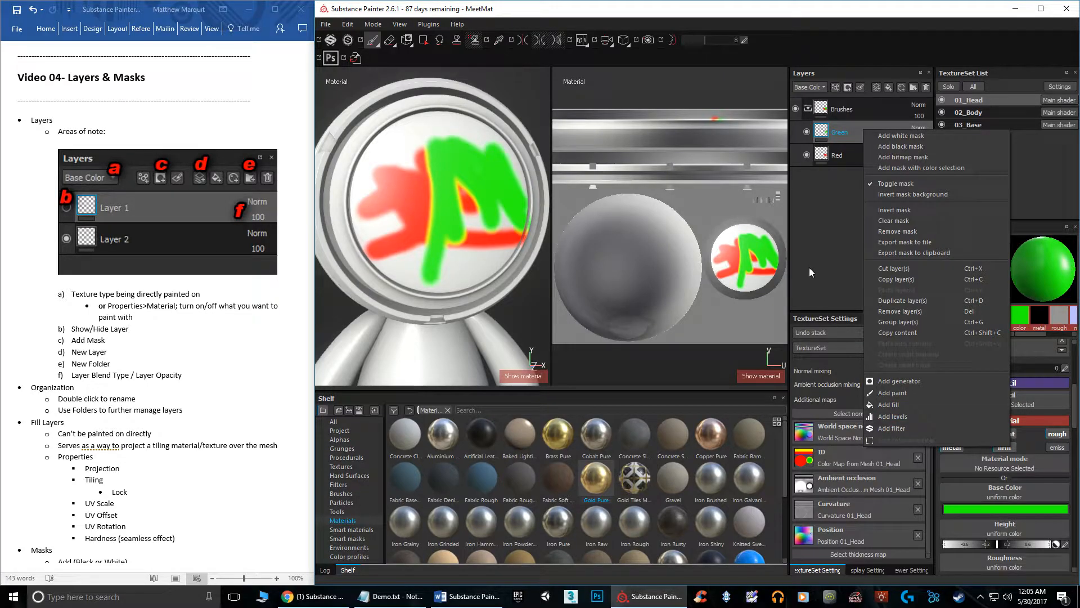
left_click(824, 179)
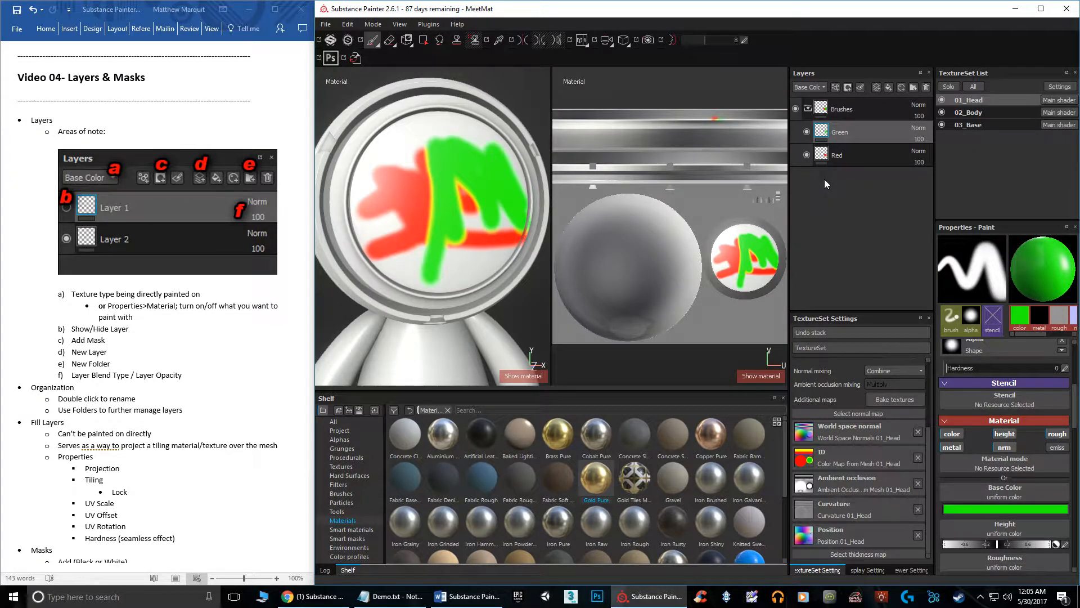
left_click(861, 89)
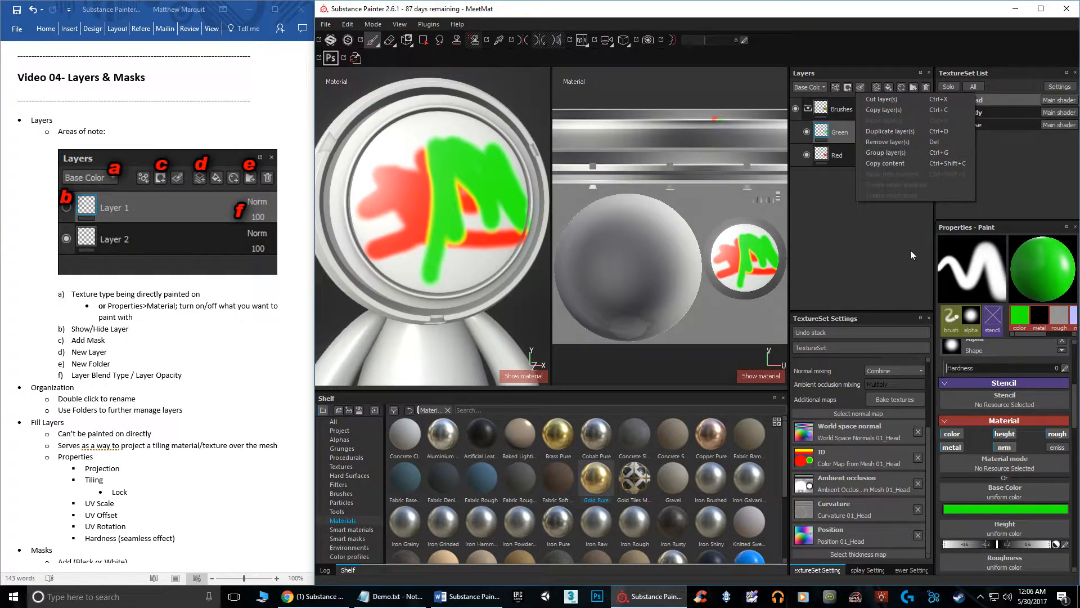
left_click(846, 276)
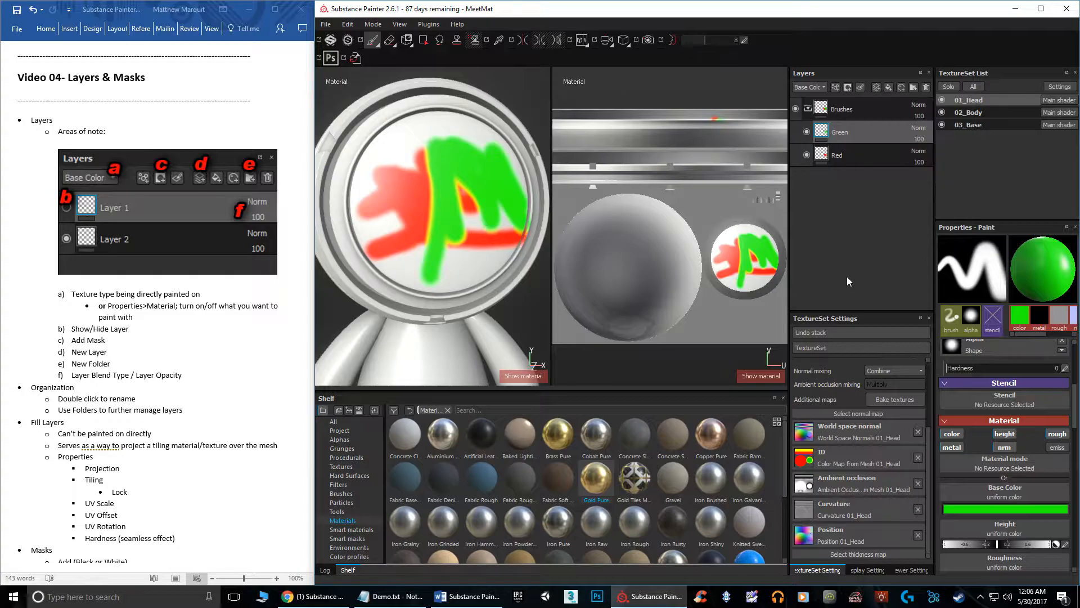
- Add a fill layer, place it above the Brushes folder, and assign it the Brass Pure material
left_click(890, 87)
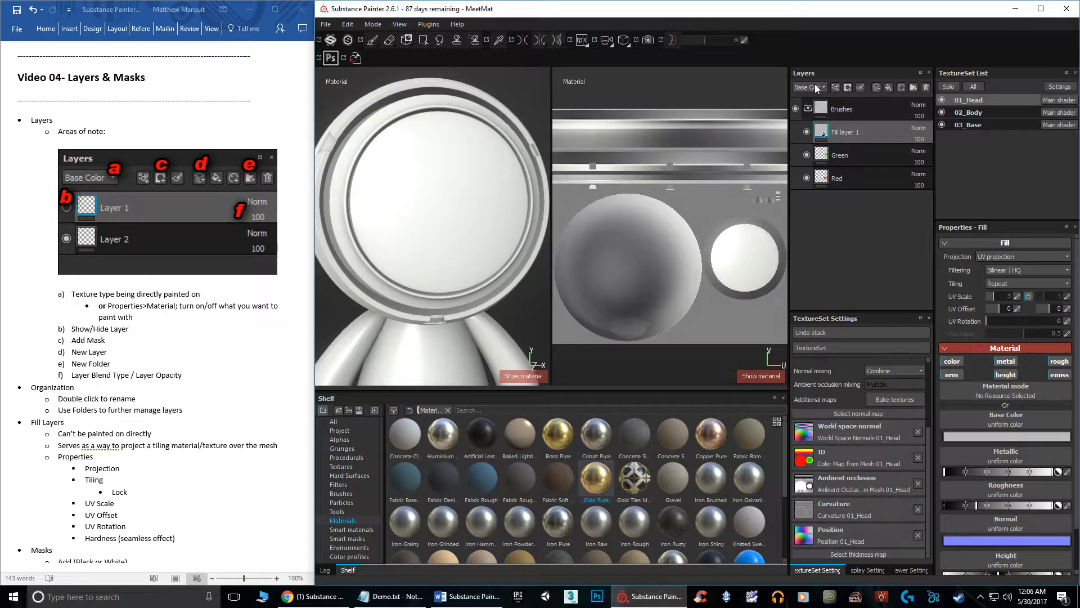
left_click_drag(812, 91, 814, 92)
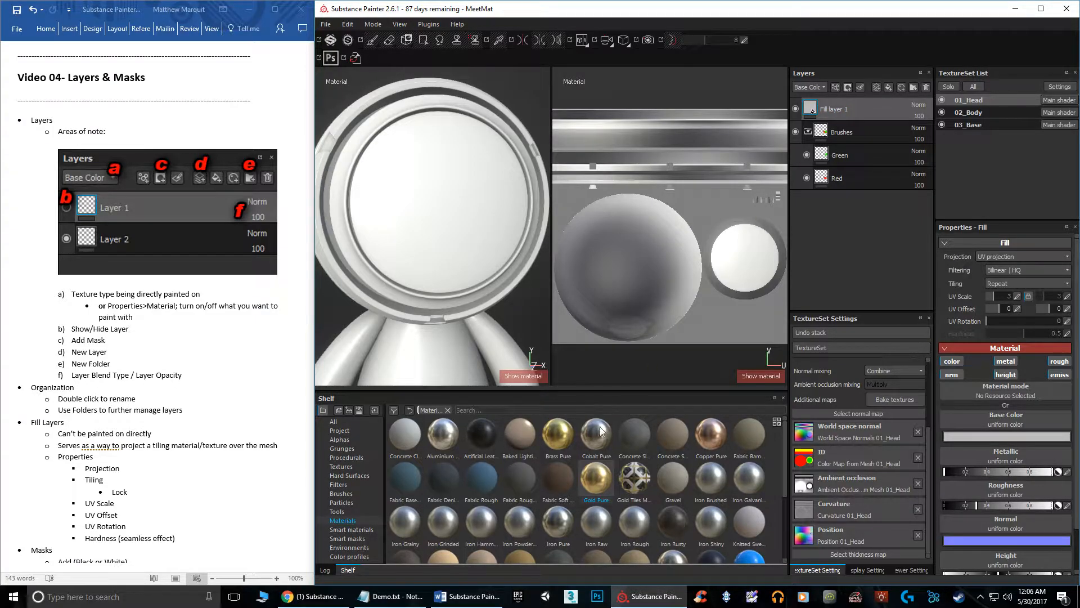
left_click(563, 437)
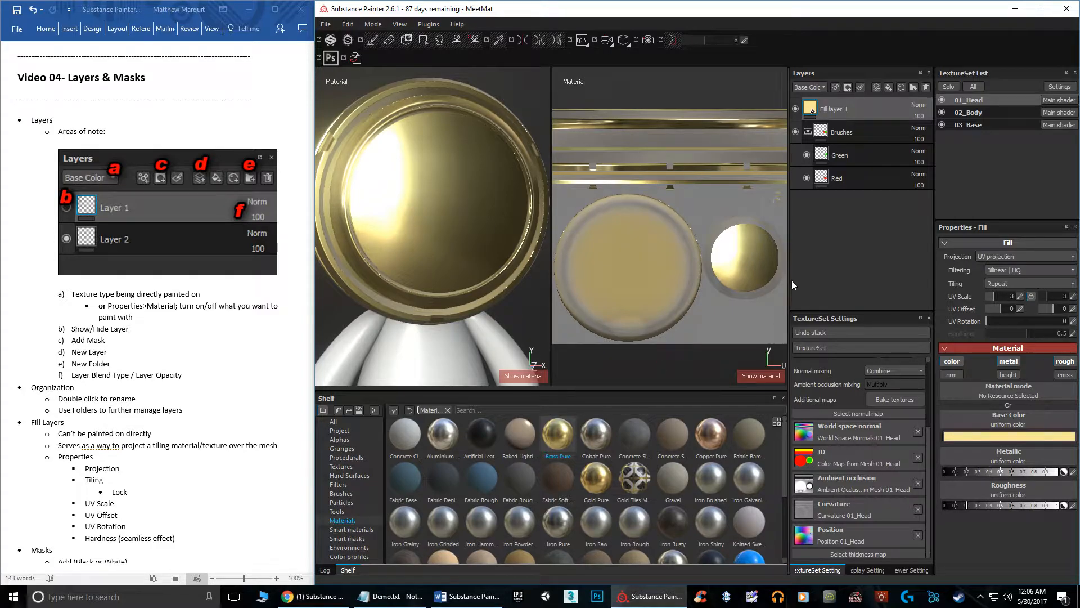
- Add Cobalt Pure as a fill layer beneath the Brushes folder and hide the Brushes folder and Fill layer 1 to inspect it
mouse_move(595, 441)
left_mouse_down()
mouse_move(588, 425)
mouse_move(868, 228)
mouse_move(837, 207)
left_mouse_up()
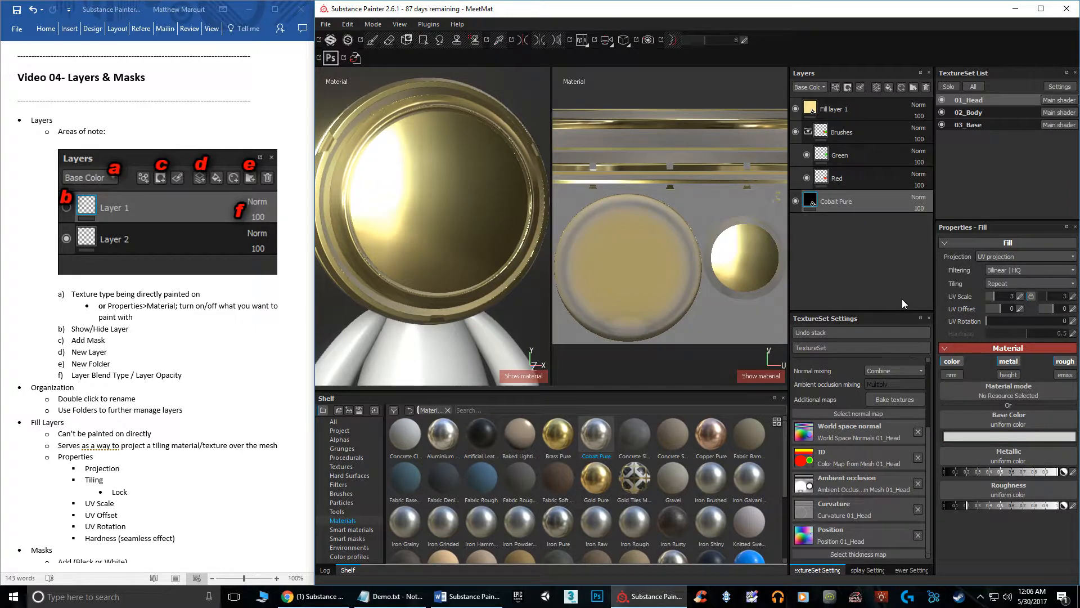
left_click(795, 132)
left_click(794, 109)
left_click_drag(450, 205, 535, 207, "alt")
scroll(507, 220, "down", 5)
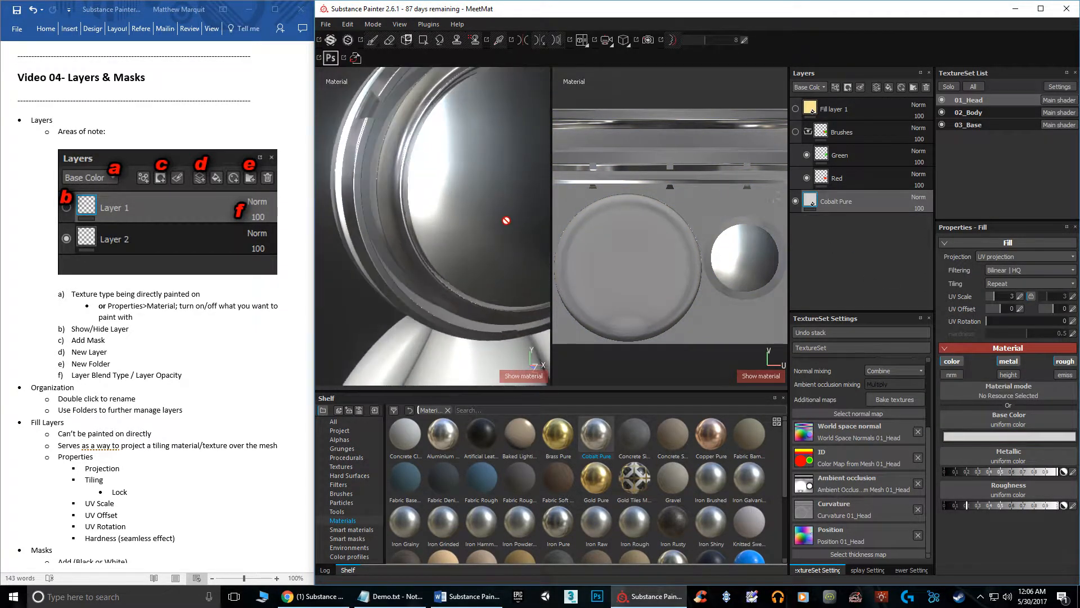
middle_click_drag(507, 219, 440, 227, "alt")
left_click_drag(440, 228, 465, 224, "alt")
middle_click_drag(465, 225, 497, 220, "alt")
left_click_drag(492, 219, 465, 221, "alt")
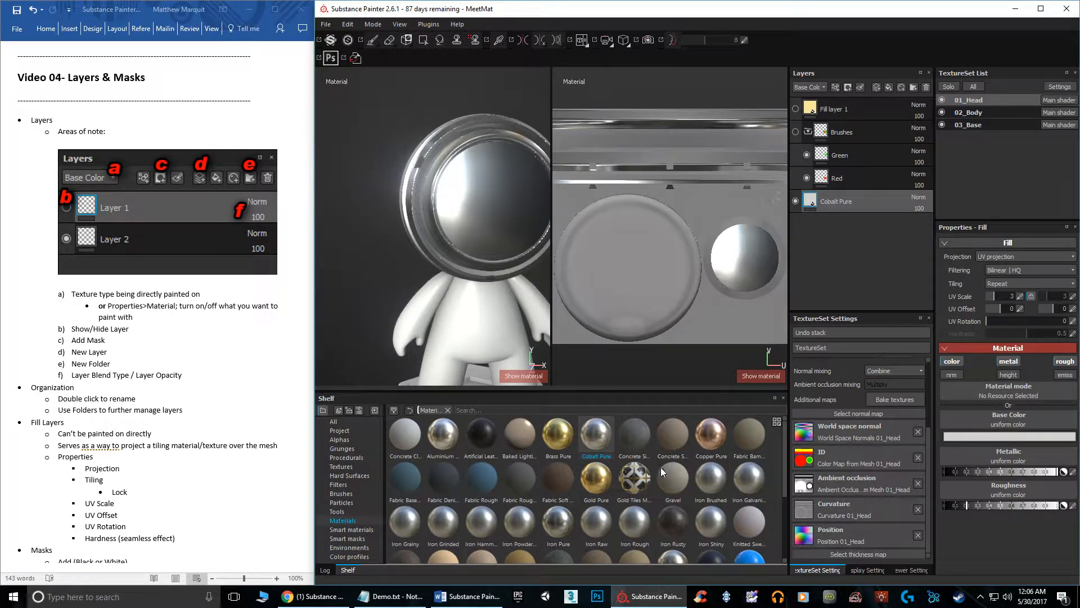
- Apply the Gold Tiles Marble material to the Cobalt Pure layer and show Fill layer 1 over it
left_click(638, 479)
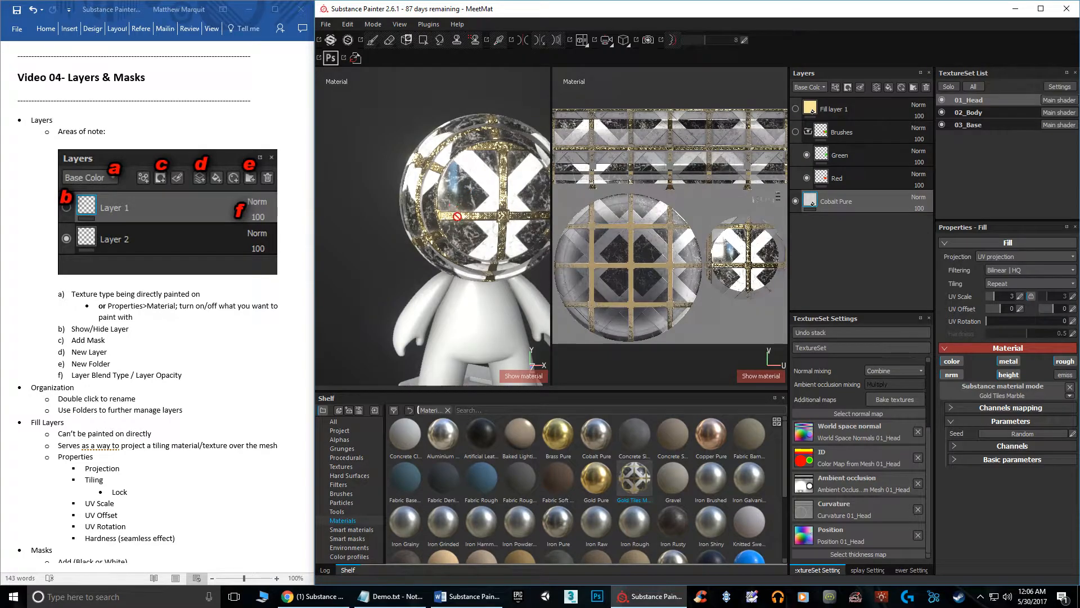
left_click_drag(456, 234, 485, 232, "alt")
left_click(795, 132)
left_click(795, 109)
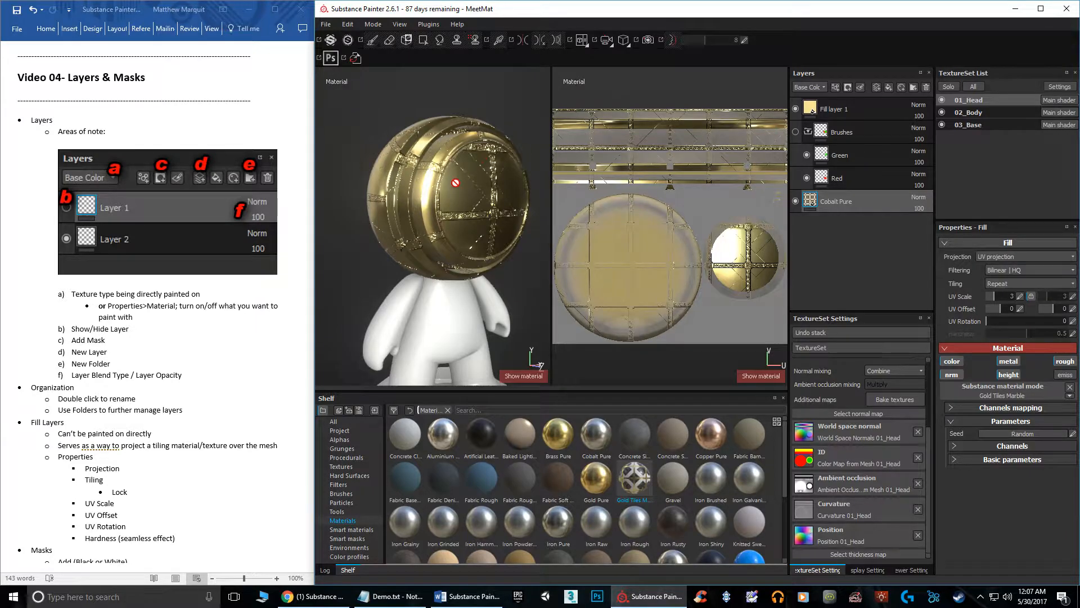
scroll(456, 183, "down", 3)
scroll(463, 206, "up", 6)
left_click_drag(467, 215, 471, 250, "alt")
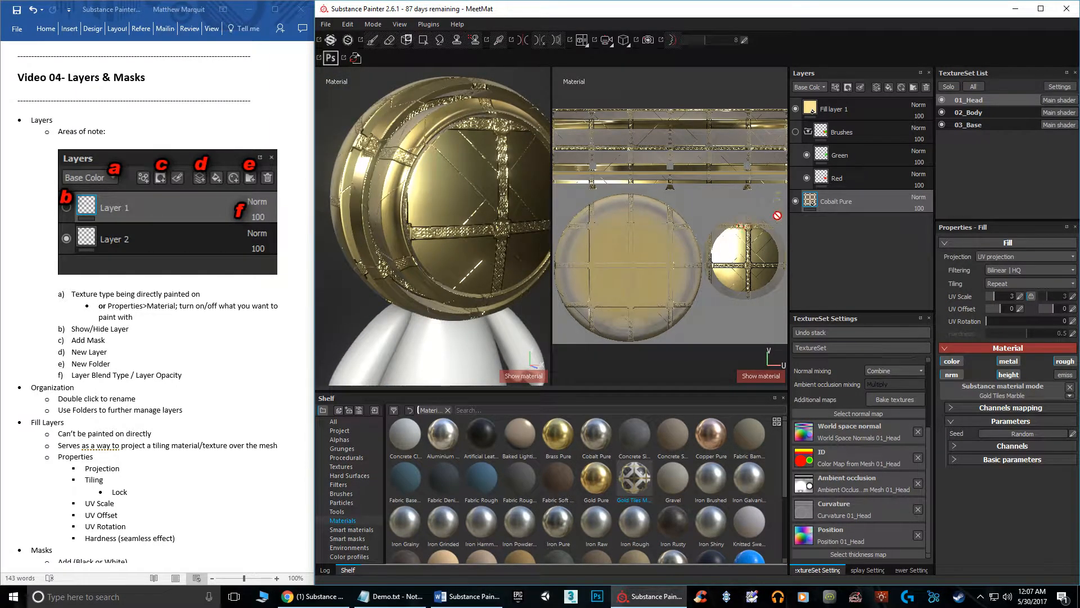
- Hide the Cobalt Pure layer and inspect the head with only the brass fill layer
left_click(795, 202)
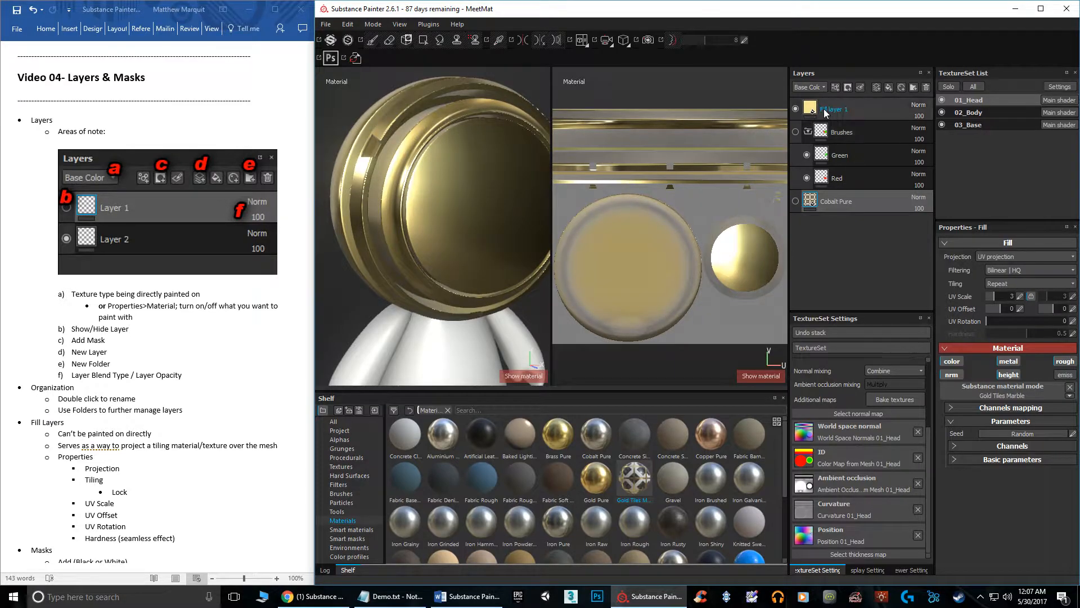
left_click_drag(433, 247, 421, 253, "alt")
scroll(441, 270, "up", 2)
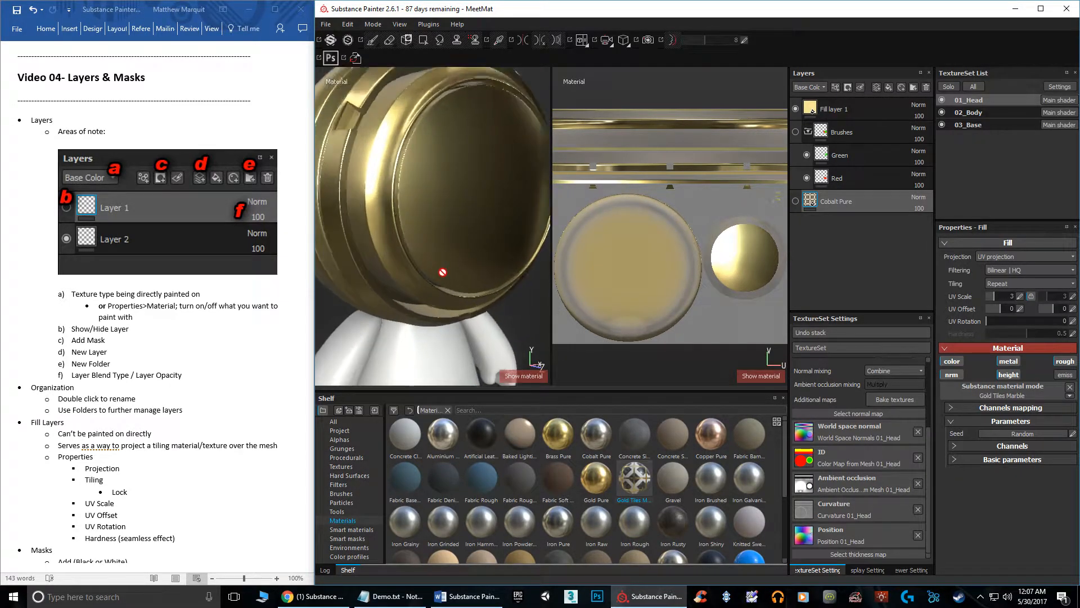
scroll(447, 272, "down", 4)
middle_click_drag(424, 272, 444, 269, "alt")
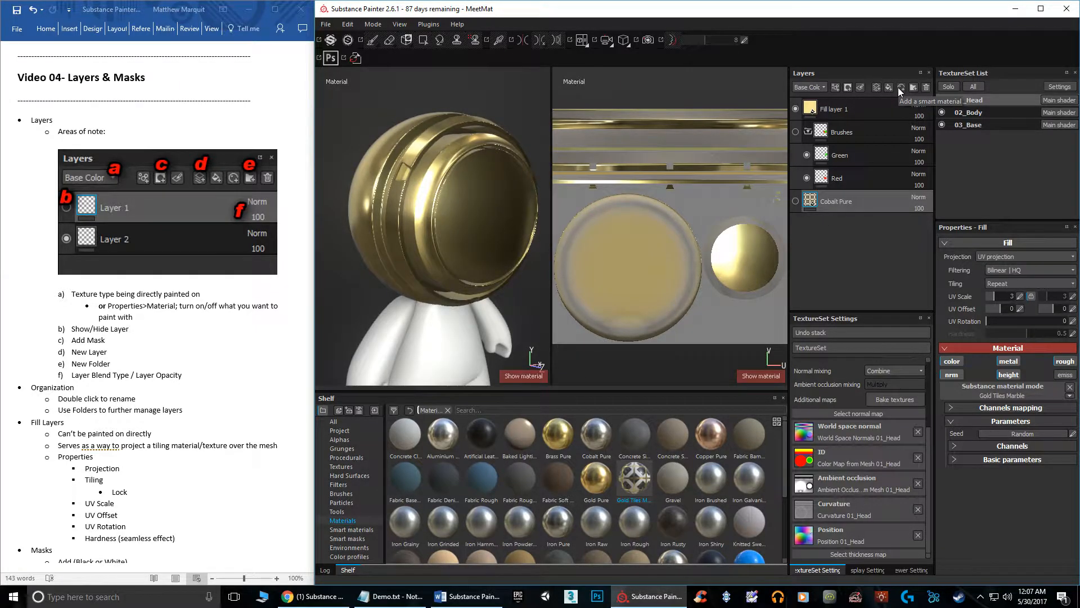
- Examine the available smart materials in the shelf and in the layer stack's smart material picker
left_click(351, 530)
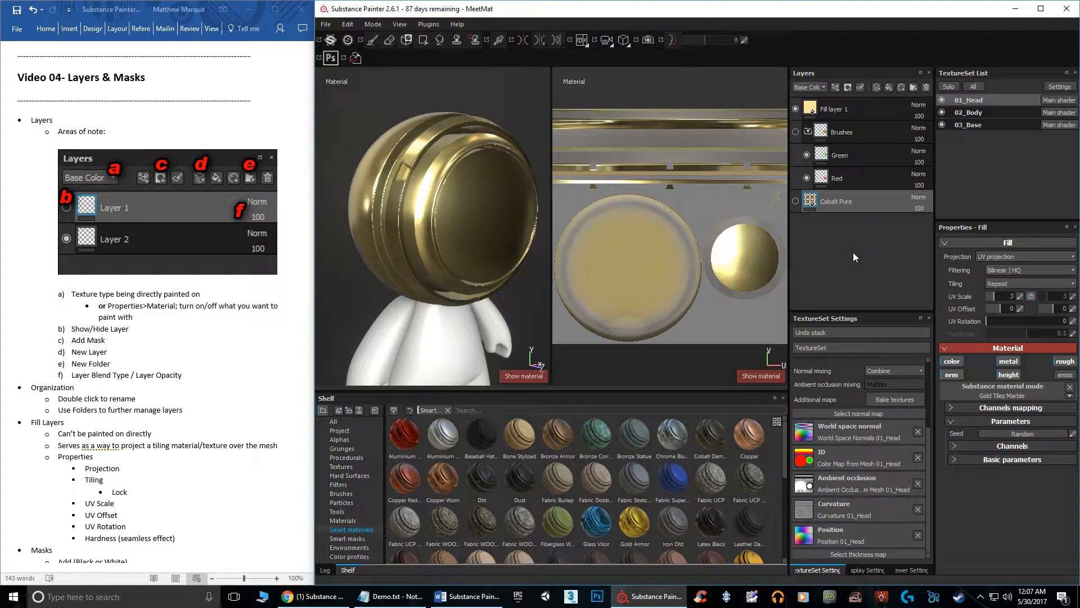
left_click(902, 88)
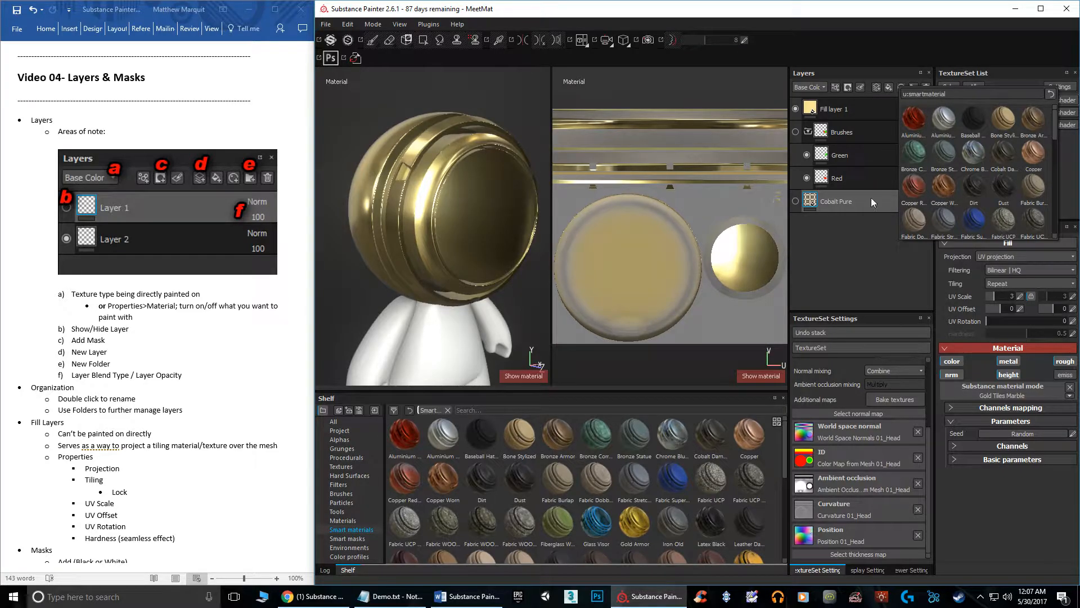
left_click(838, 263)
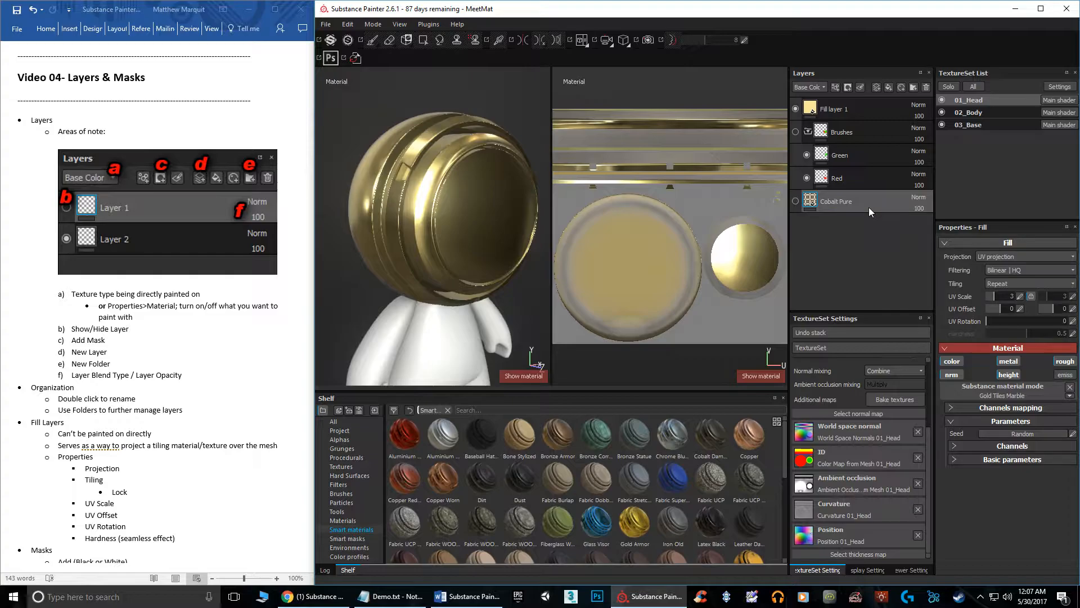
- Clear the layer stack by deleting the Cobalt Pure layer, Fill layer 1 and the Brushes folder
key("Delete")
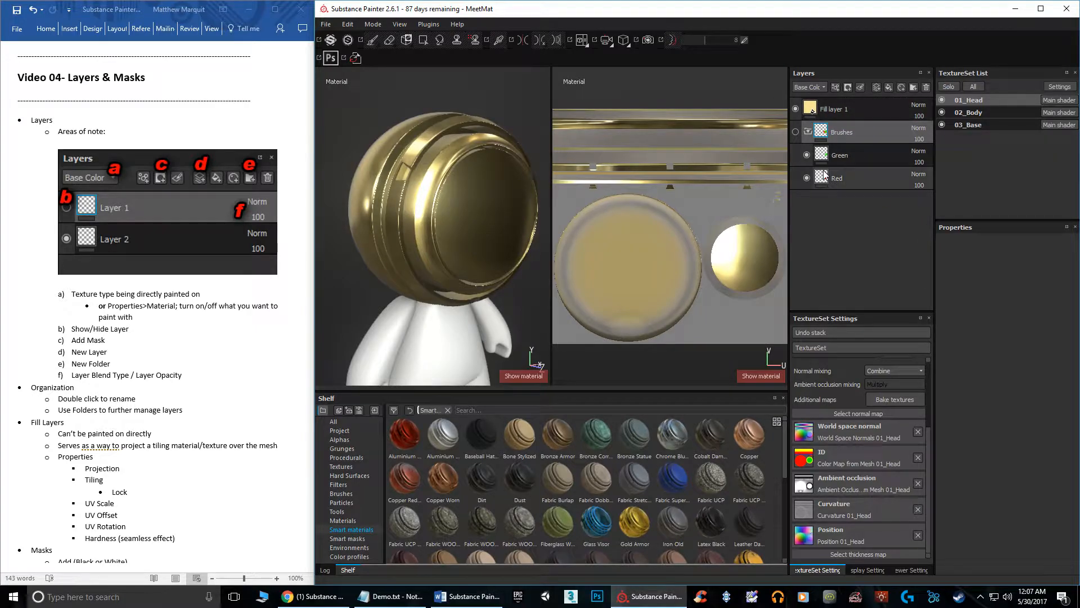
mouse_move(824, 175)
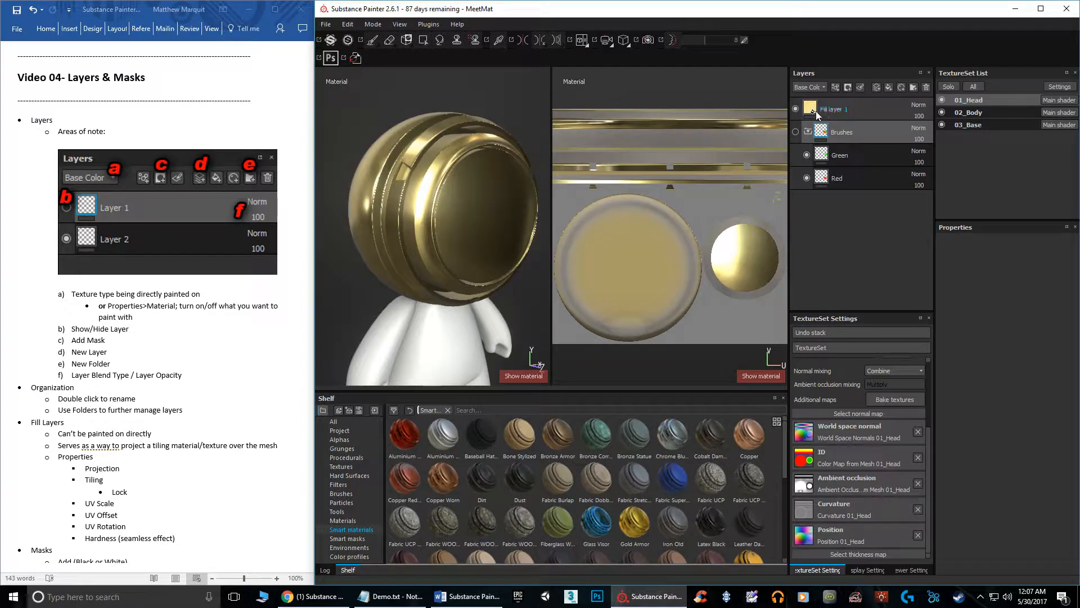
left_click(795, 109)
left_click(796, 108)
left_click(877, 105)
key("Delete")
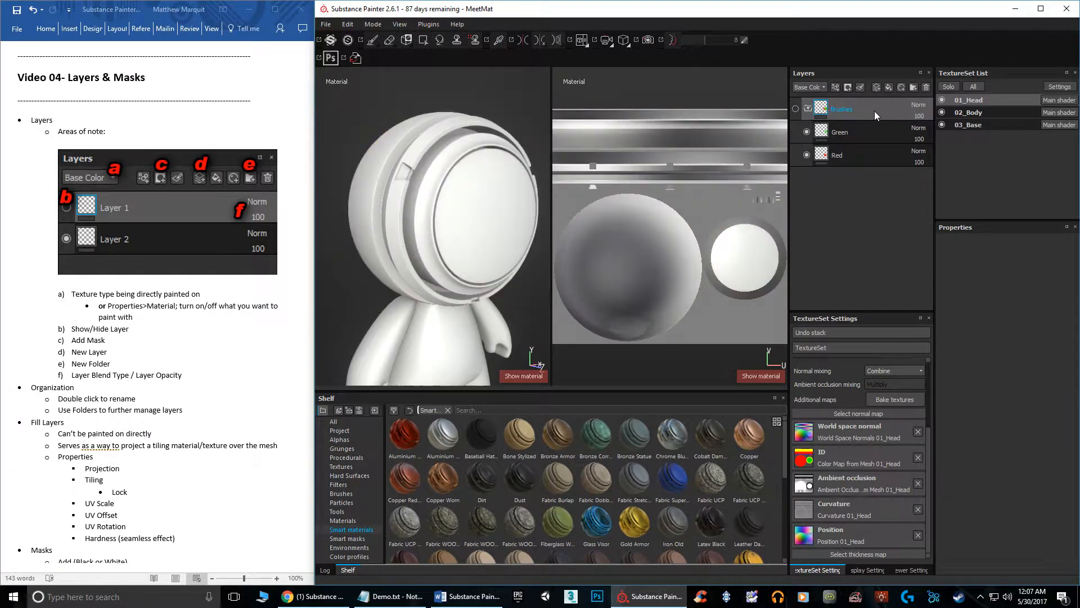
key("Delete")
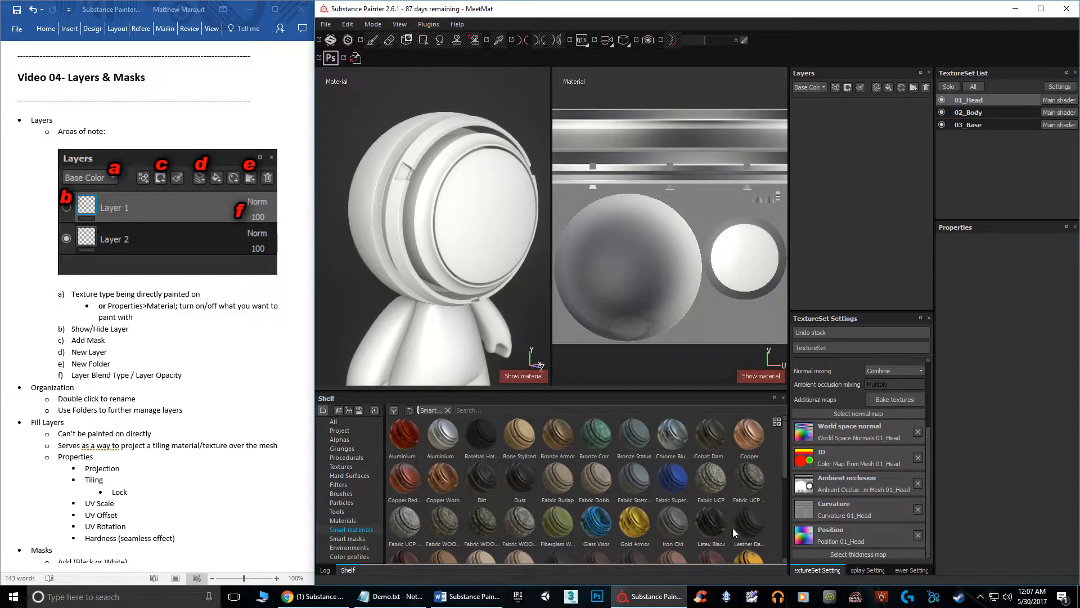
- Add the Machinery smart material to the empty layer stack and expand its folder
scroll(732, 528, "down", 3)
left_click_drag(840, 178, 856, 190)
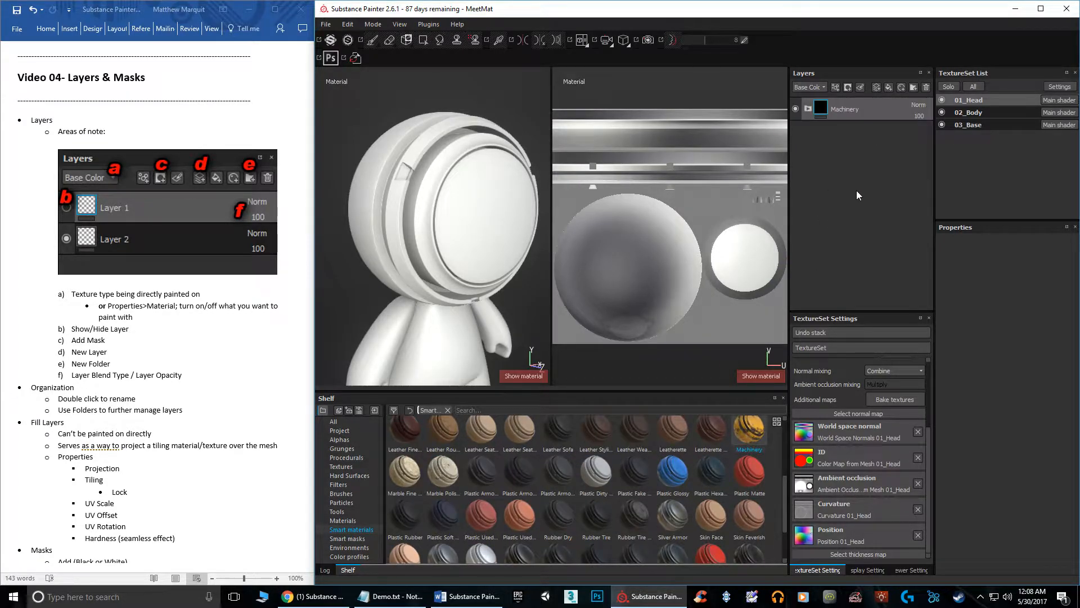
left_click_drag(432, 223, 457, 240, "alt")
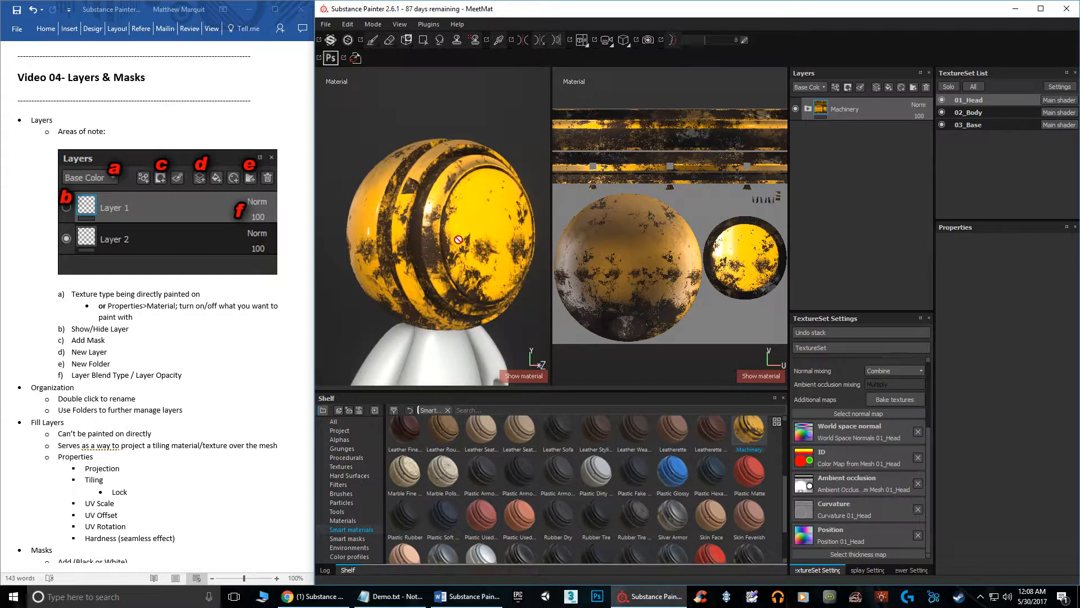
left_click(809, 110)
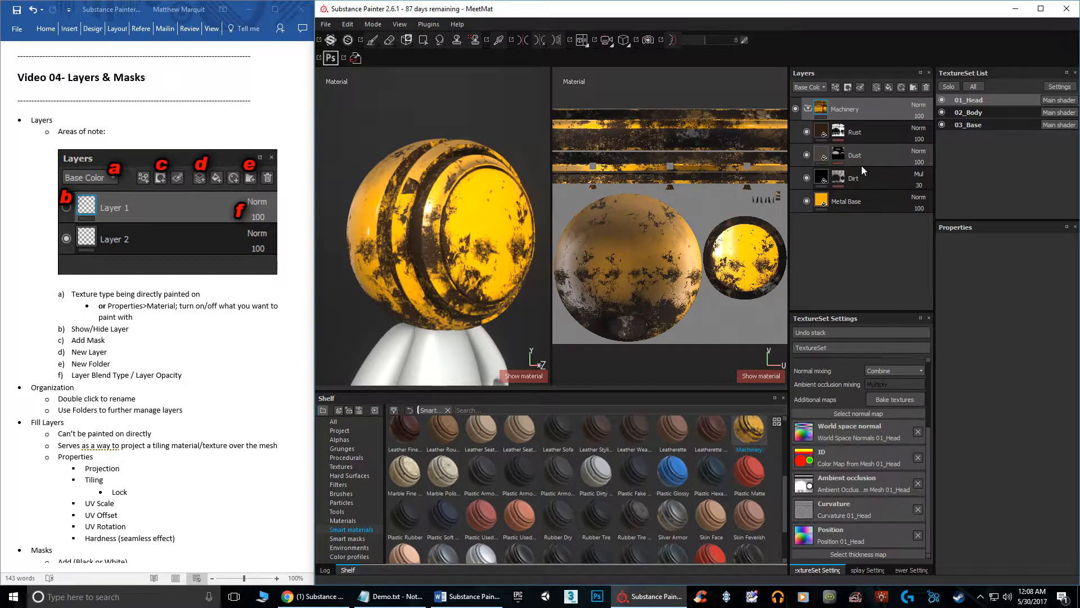
- Change the Metal Base layer's base color to green, R 0.012, G 0.290, B 0.101
double_click(853, 203)
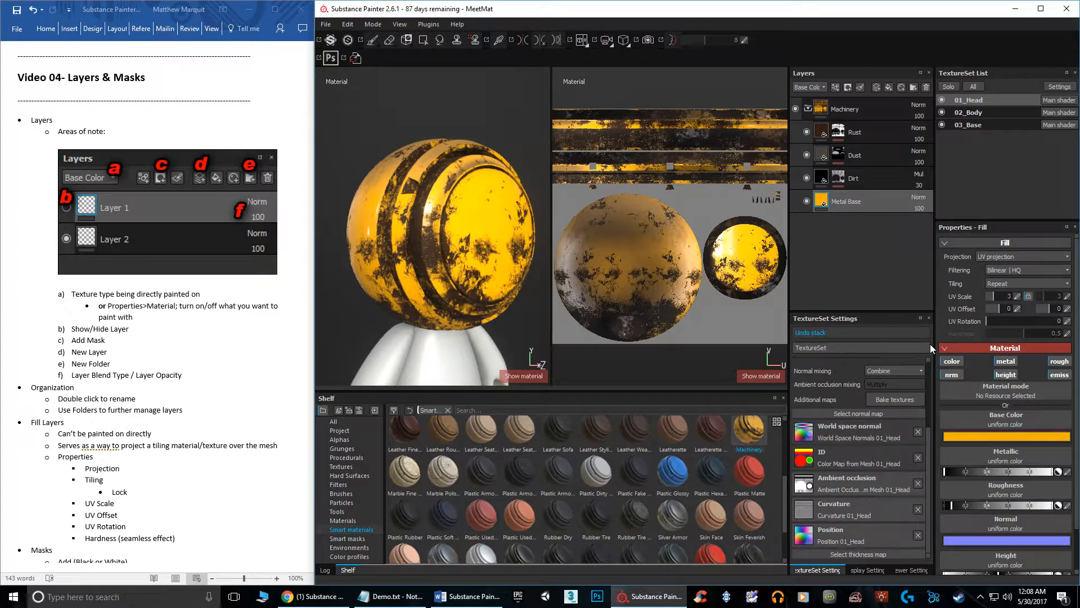
left_click(980, 435)
left_click(967, 432)
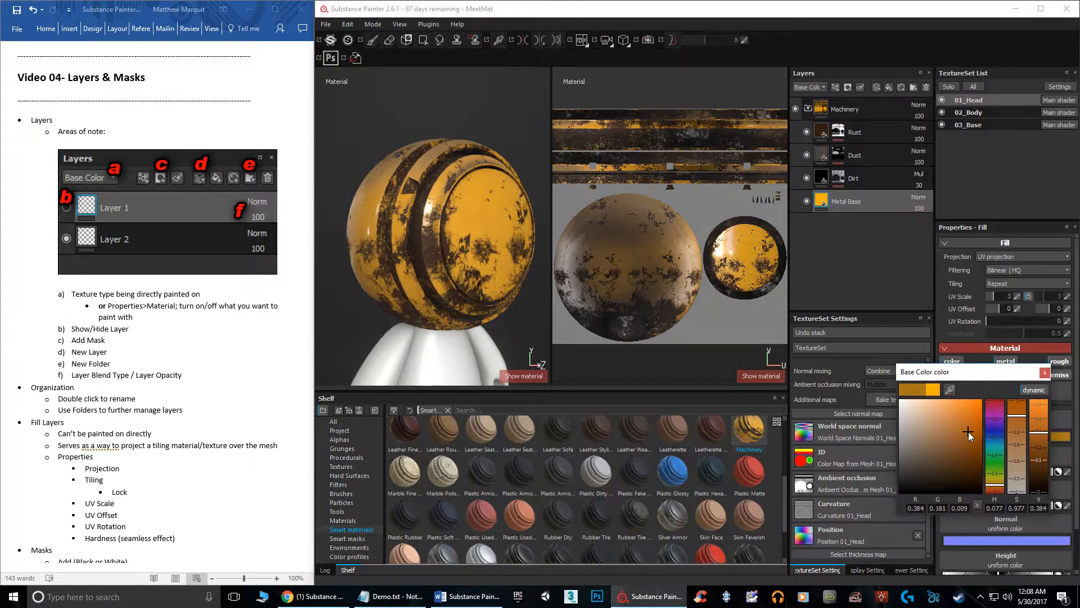
mouse_move(968, 431)
left_mouse_down()
mouse_move(996, 468)
mouse_move(996, 456)
left_mouse_up()
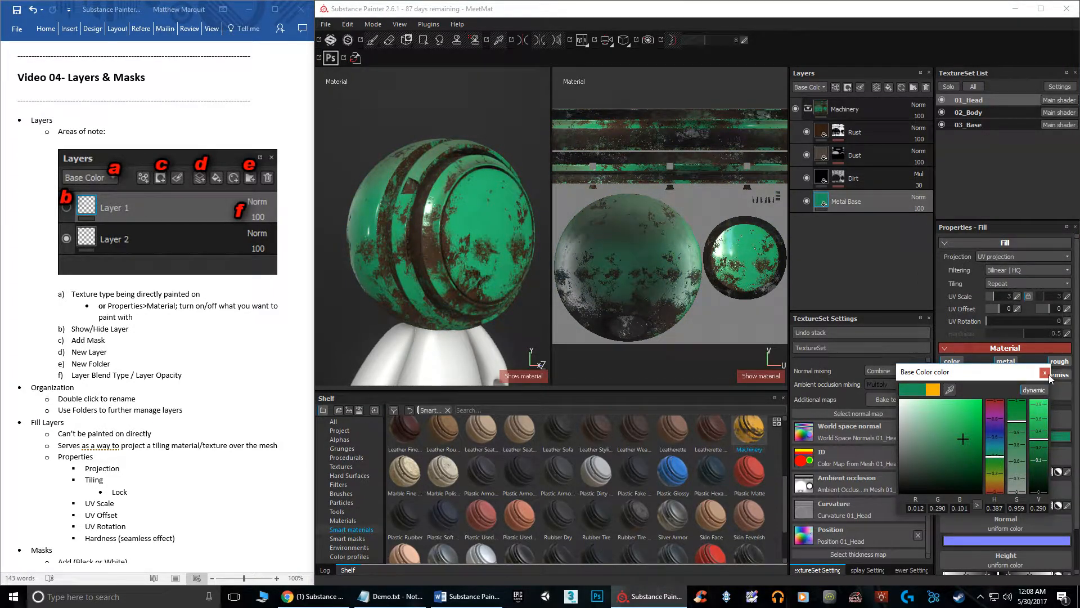
left_click(1045, 373)
left_click_drag(413, 226, 450, 233, "alt")
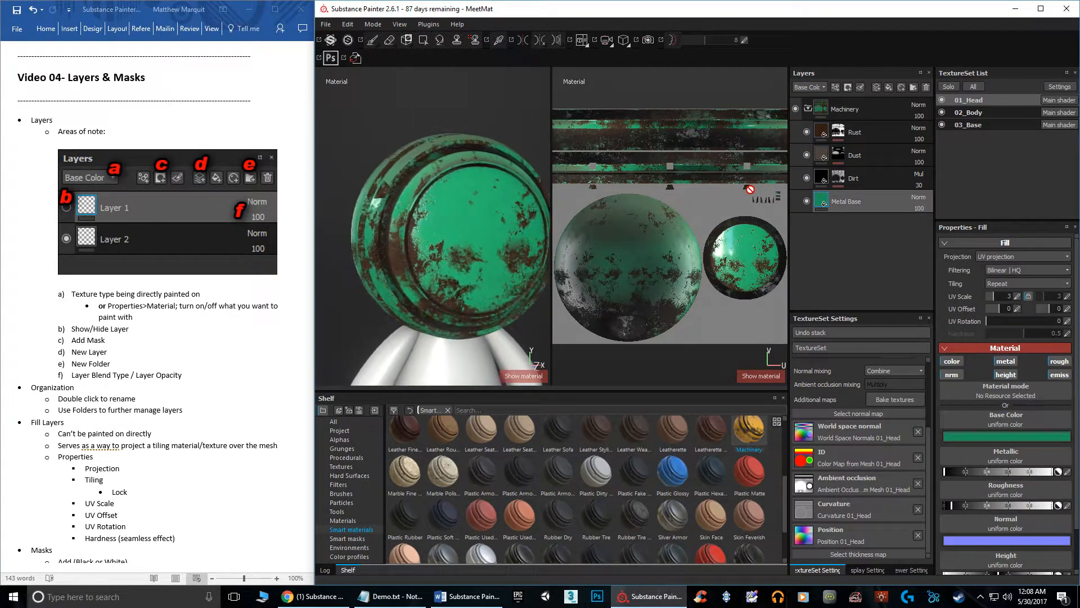
- Hide the Rust and Dust layers in the Machinery folder, and compare the head with the Dirt layer off and on
left_click(806, 178)
left_click(806, 132)
left_click_drag(392, 228, 478, 256, "alt")
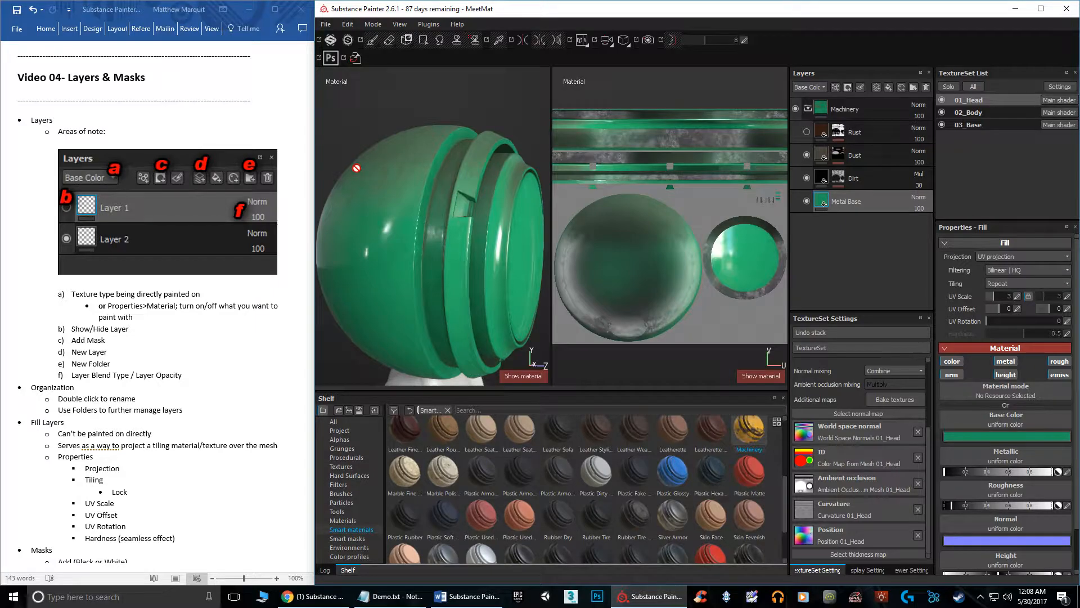
left_click(806, 155)
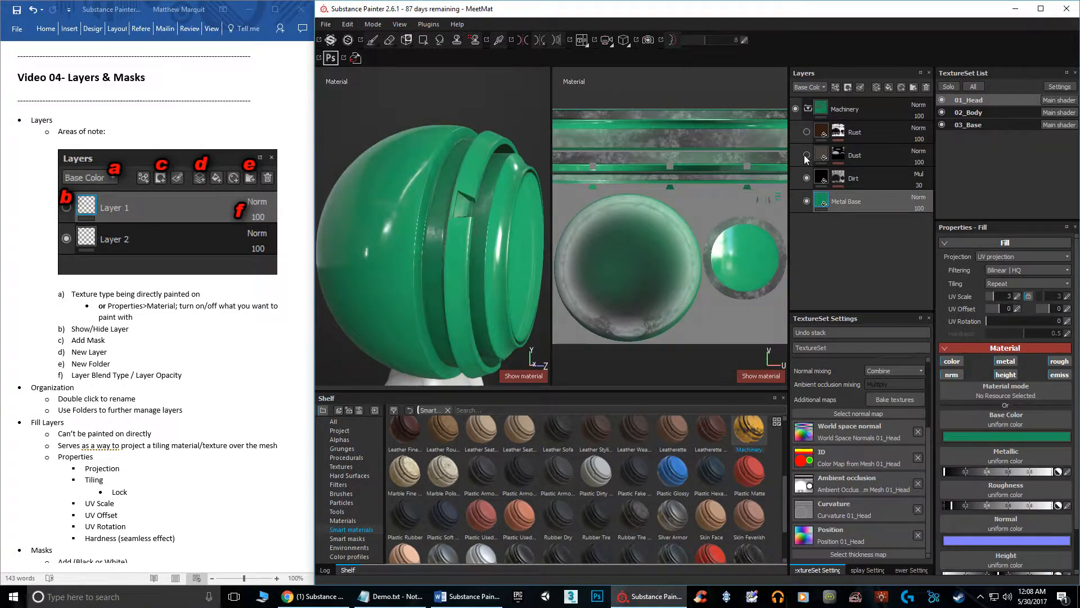
left_click(806, 177)
left_click(808, 176)
left_click_drag(396, 314, 500, 246, "alt")
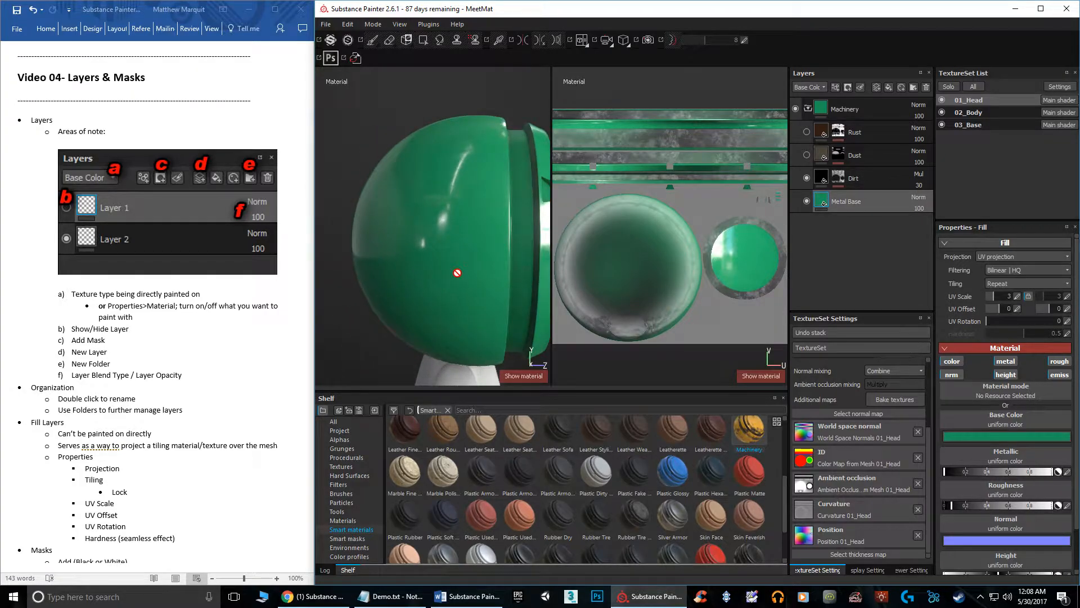
- Set the Dirt layer's opacity to 44 and toggle the layer's visibility to check its effect on the head
left_click(918, 187)
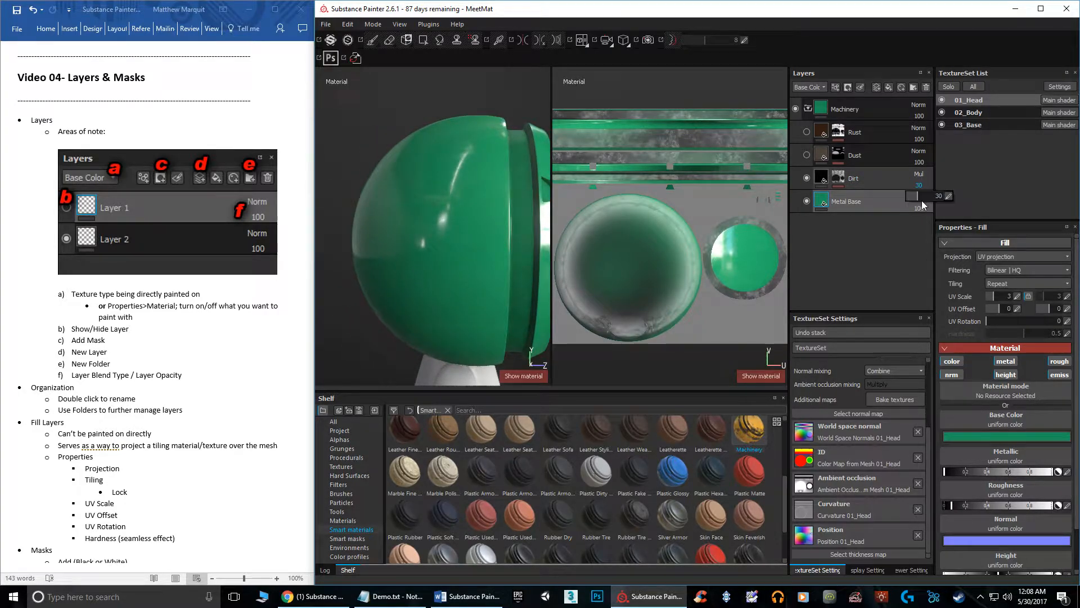
mouse_move(916, 197)
left_mouse_down()
mouse_move(967, 199)
mouse_move(915, 197)
mouse_move(945, 199)
mouse_move(926, 201)
left_mouse_up()
left_click_drag(476, 205, 390, 214, "alt")
scroll(459, 229, "down", 3)
left_click_drag(409, 224, 479, 236, "alt")
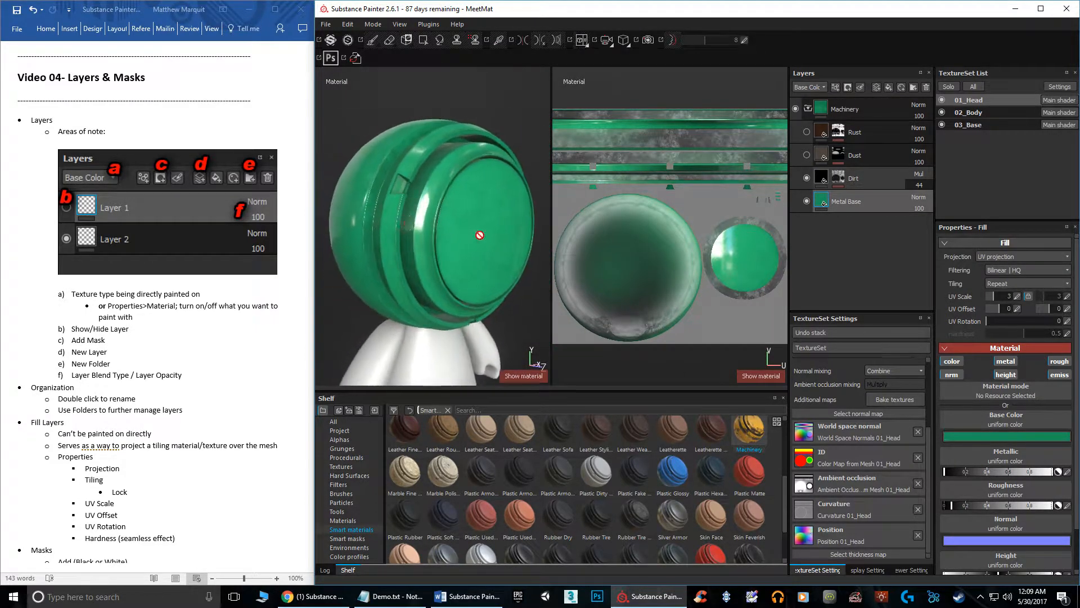
left_click(806, 178)
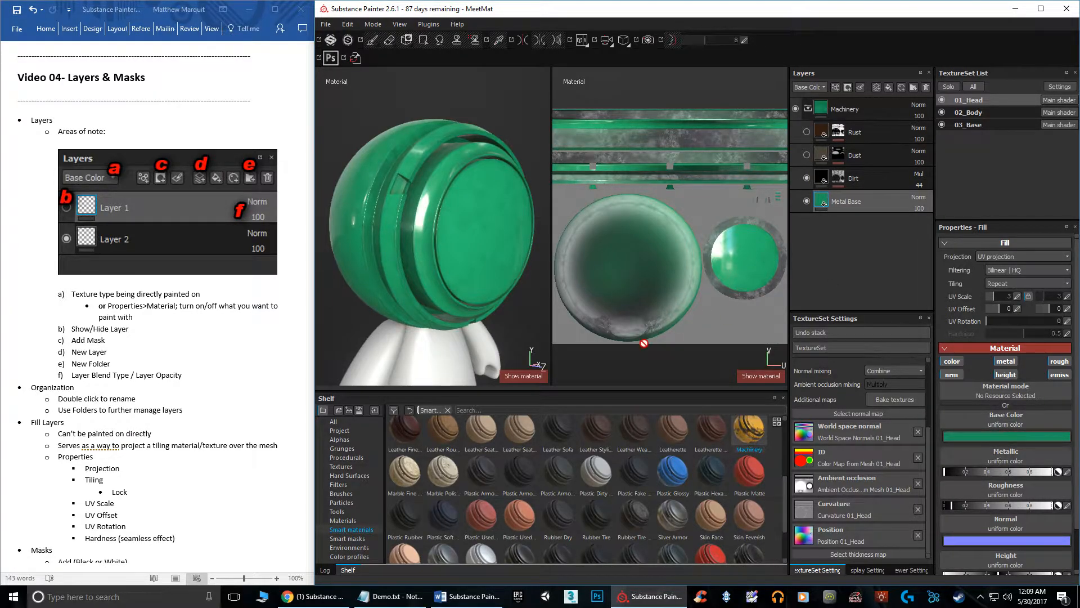
- Try a near-maximum Metallic value on the Metal Base layer, then return it to the minimum
left_click_drag(449, 231, 466, 228, "alt")
middle_click_drag(467, 227, 440, 222, "alt")
left_click_drag(378, 213, 343, 210, "alt")
middle_click_drag(423, 231, 447, 234, "alt")
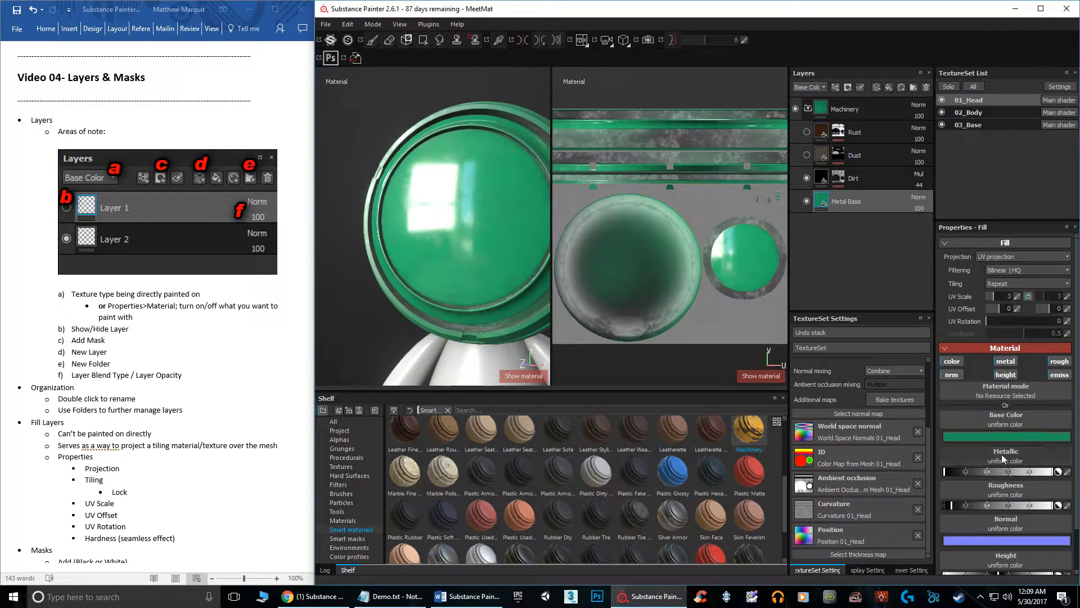
left_click(1000, 470)
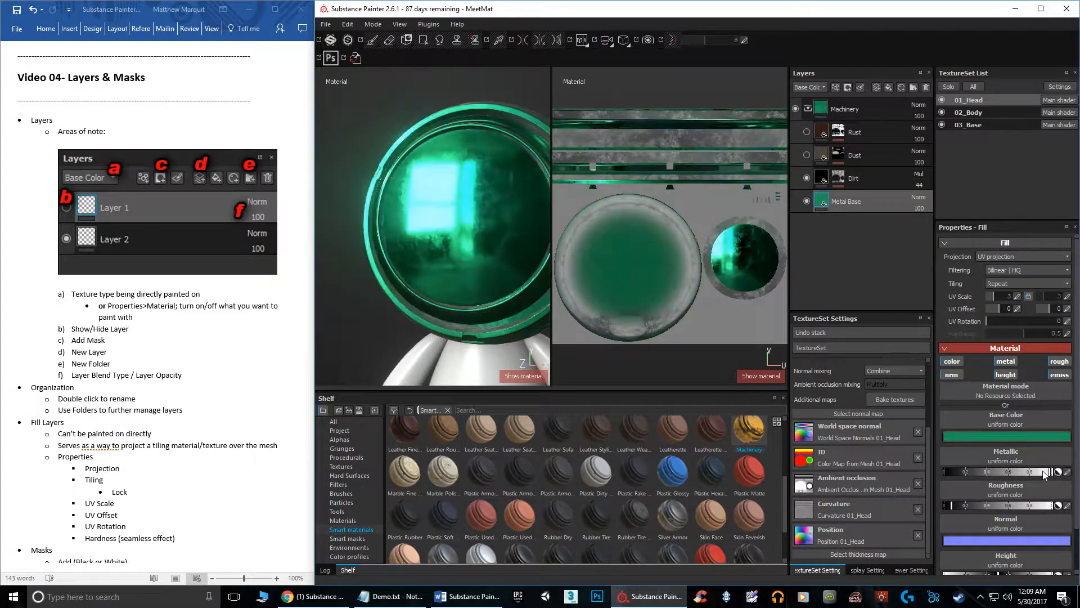
left_click_drag(1000, 471, 891, 472)
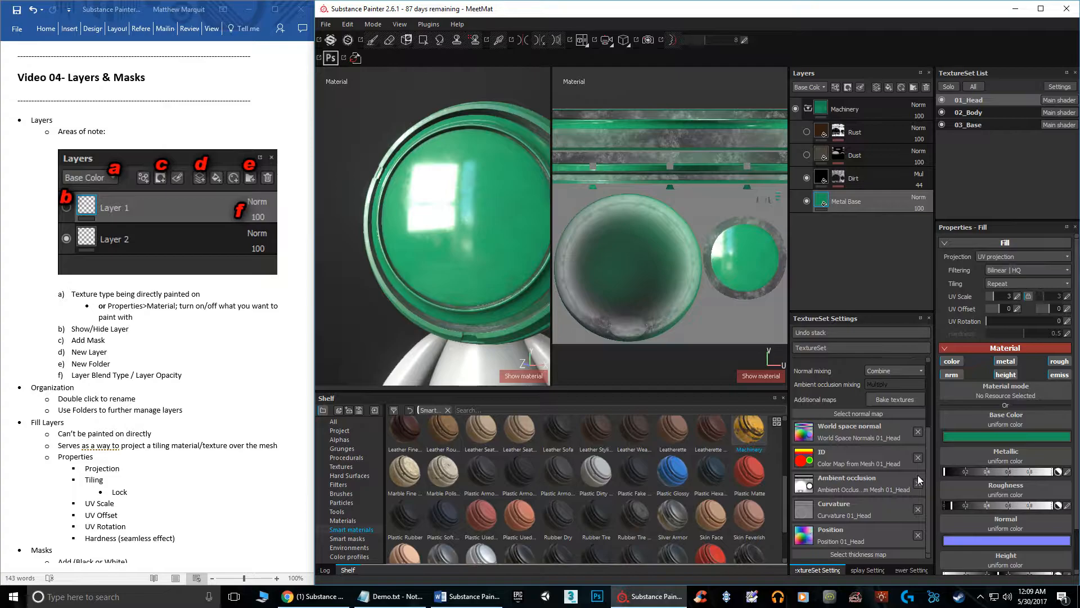
- Try the Metal Base layer with Metallic at its maximum and Roughness at its minimum
left_click_drag(944, 474, 1071, 479)
left_click_drag(451, 268, 424, 272, "alt")
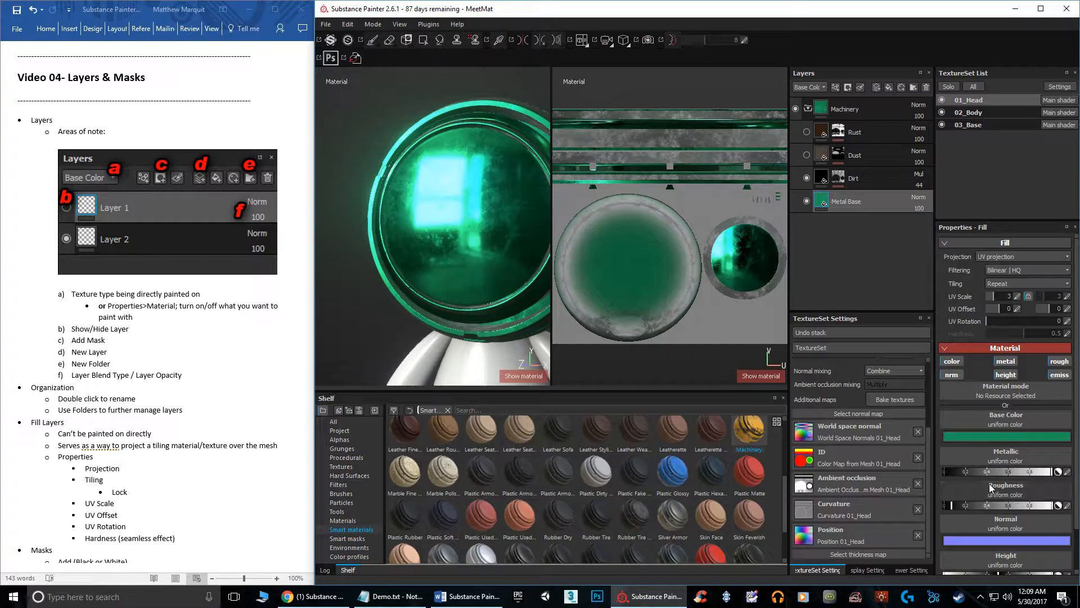
left_click_drag(951, 505, 926, 510)
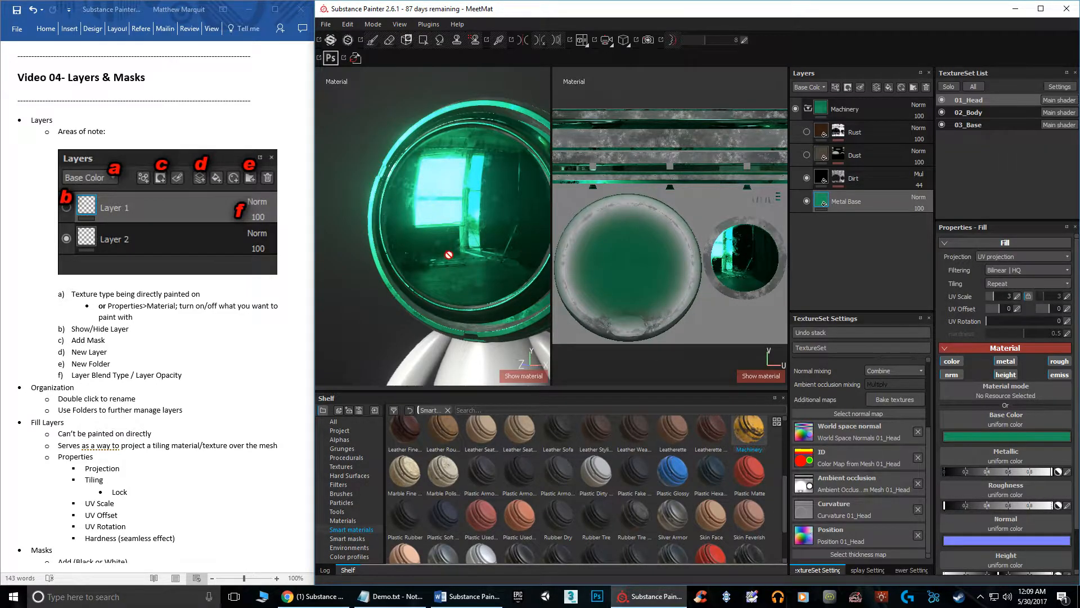
scroll(433, 242, "up", 2)
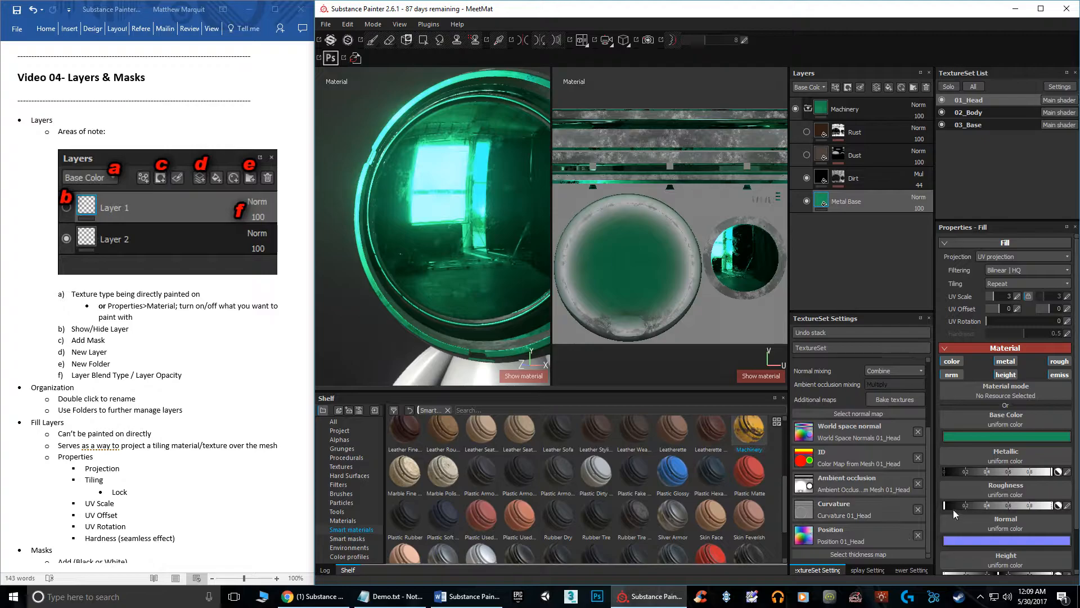
- Try maximum Roughness on the Metal Base layer, then lower it to about a quarter of its range
left_click_drag(944, 505, 1051, 505)
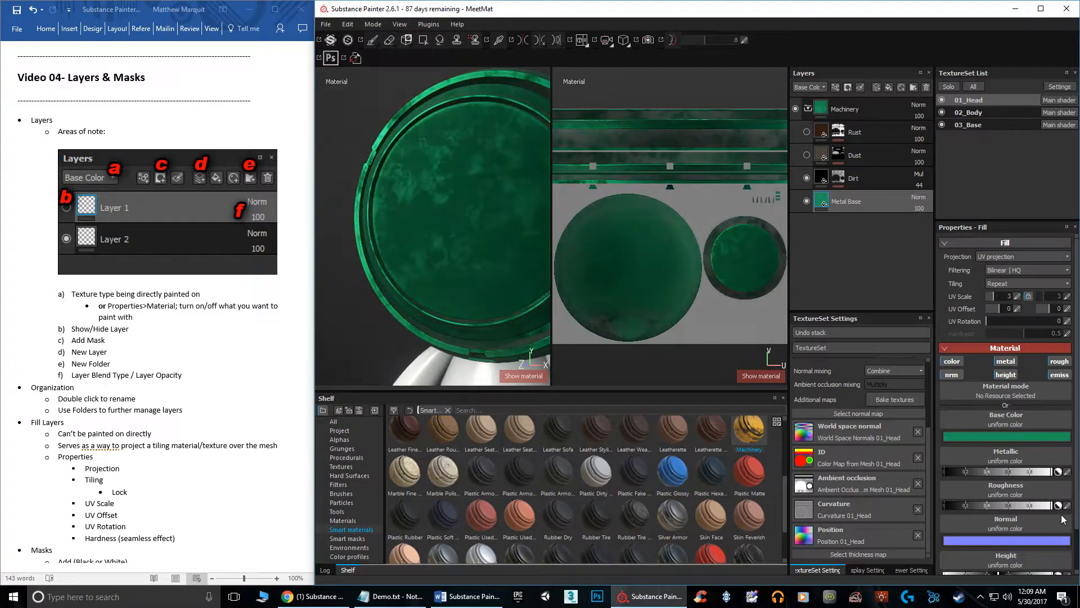
mouse_move(433, 281)
left_mouse_down("alt")
mouse_move(444, 274)
mouse_move(415, 259)
mouse_move(426, 270)
left_mouse_up("alt")
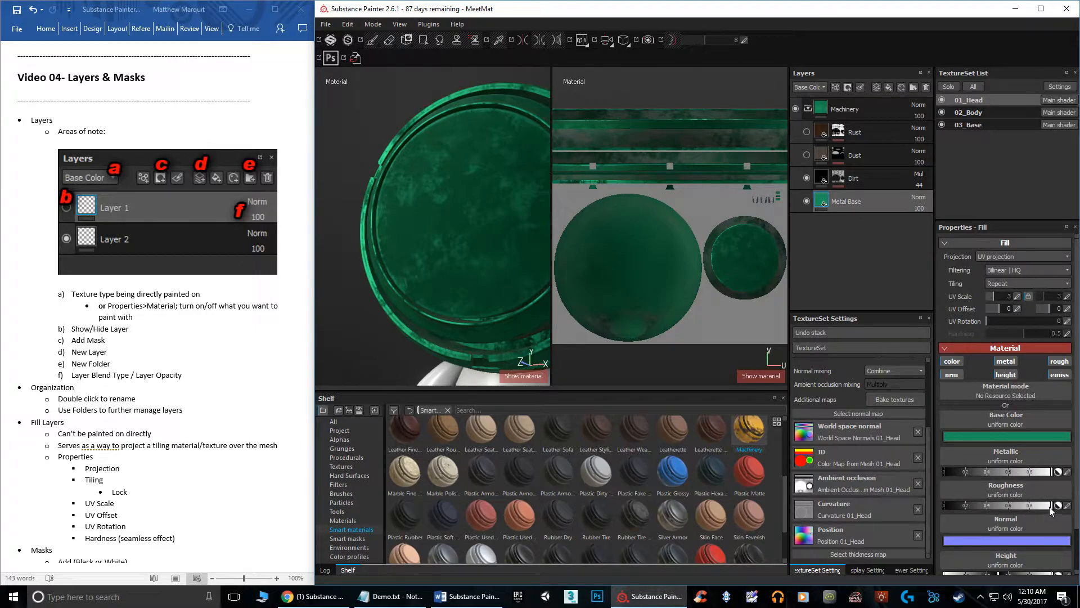
left_click_drag(1053, 510, 974, 521)
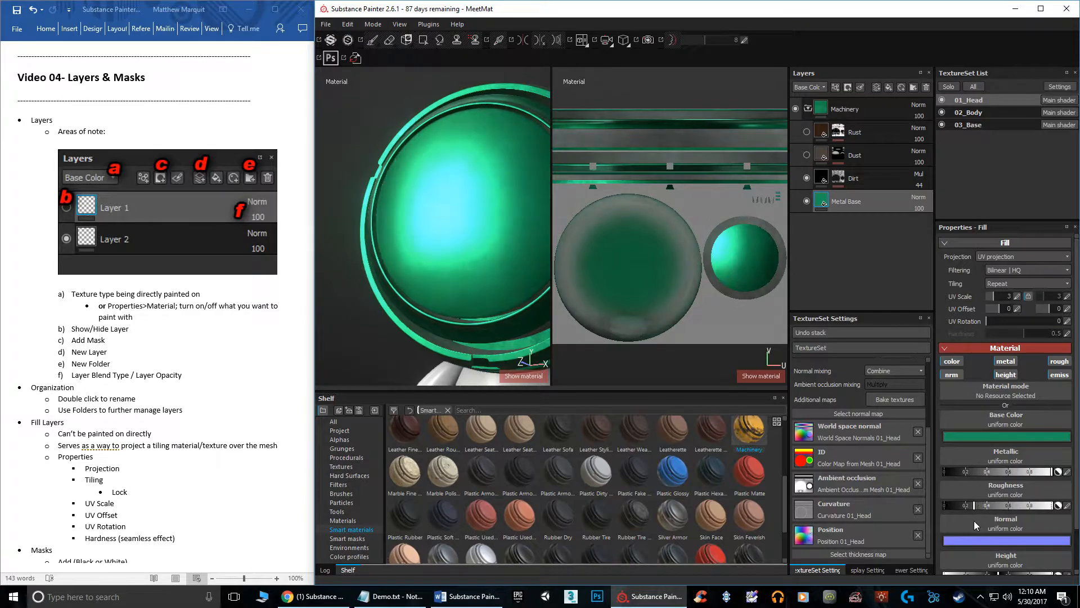
- Try minimum Metallic on the Metal Base layer, then set it slightly above the middle of its range
left_click_drag(1053, 472, 937, 470)
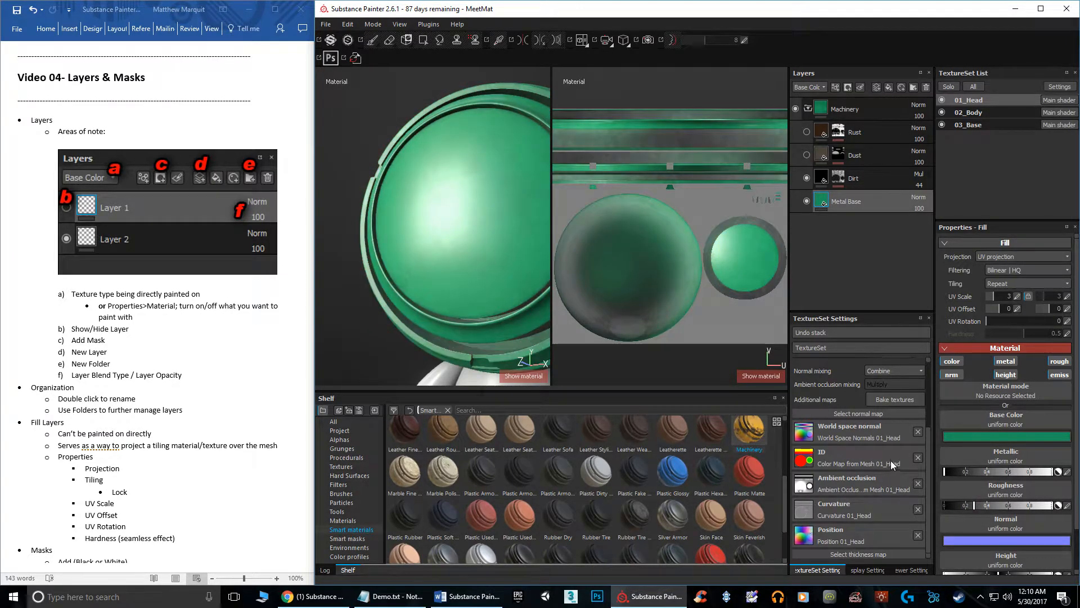
left_click_drag(471, 265, 448, 266, "alt")
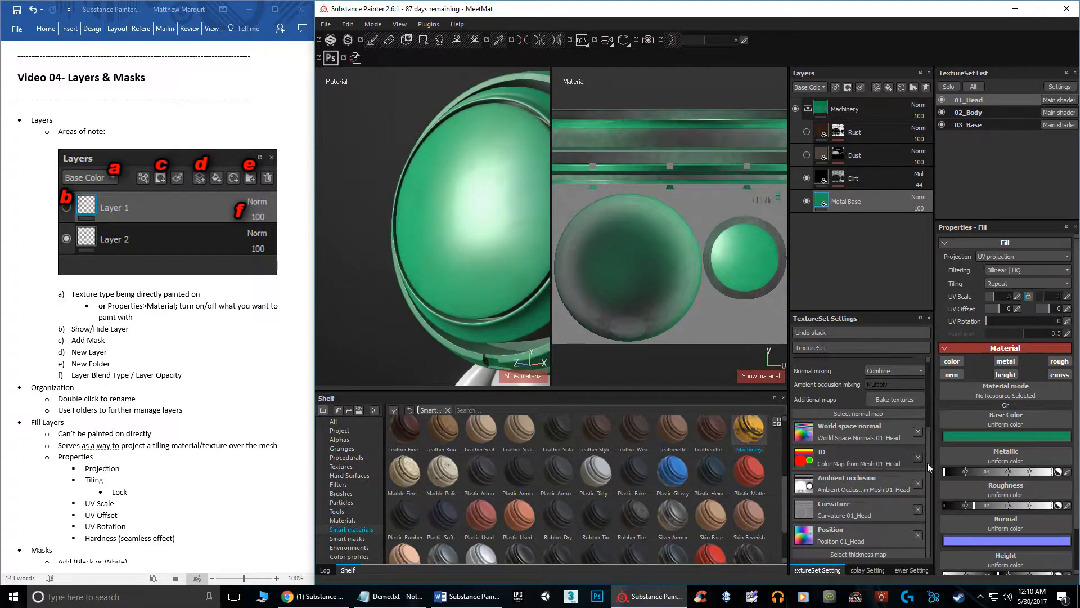
left_click_drag(944, 471, 1010, 470)
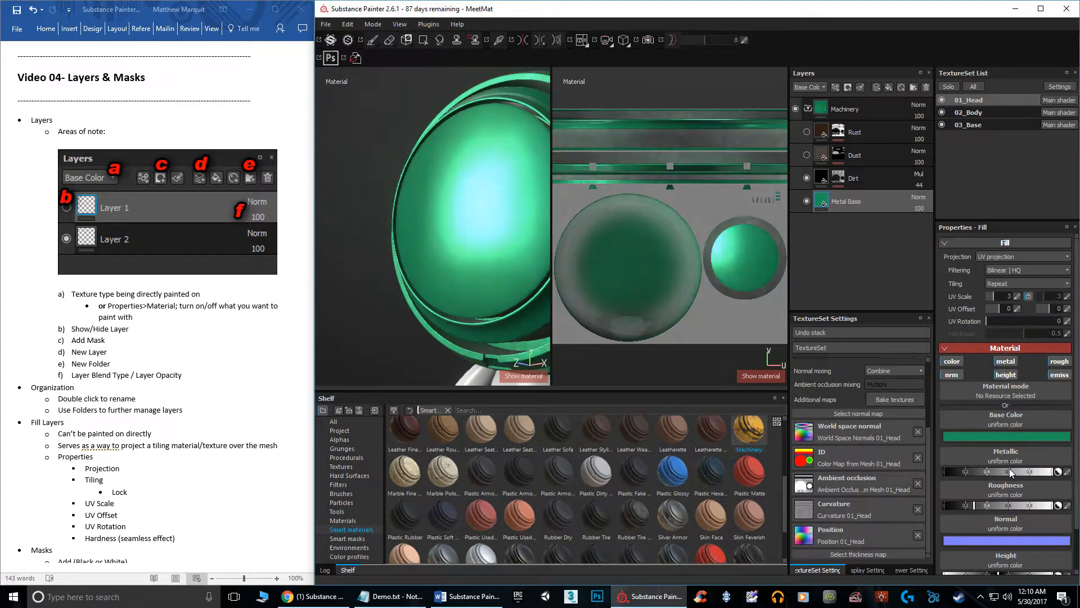
left_click_drag(431, 253, 464, 275, "alt")
scroll(465, 275, "up", 1)
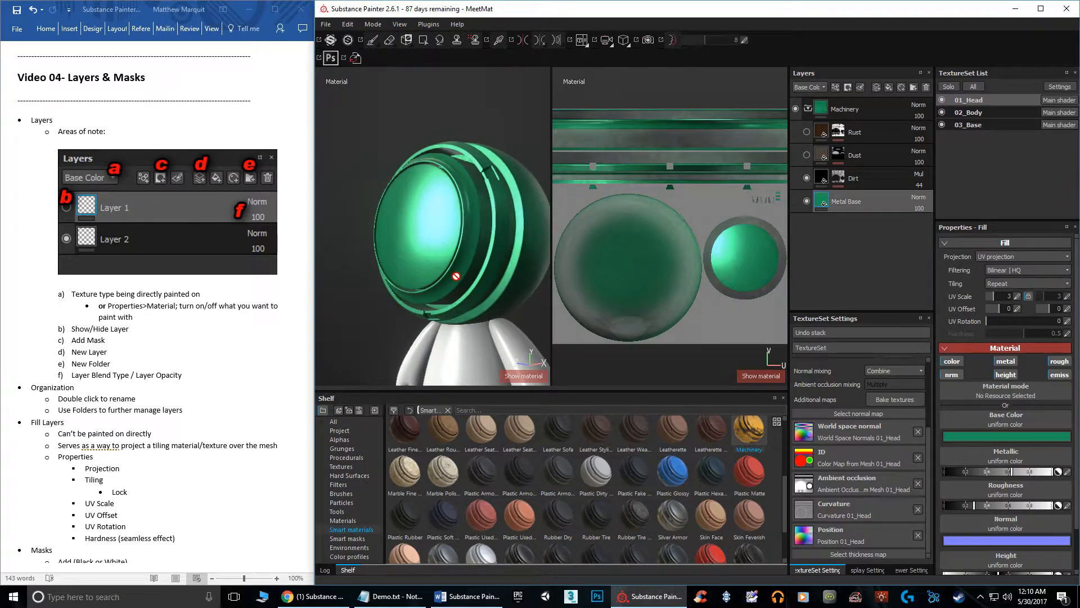
scroll(1029, 431, "down", 1)
scroll(1028, 430, "up", 1)
scroll(423, 258, "down", 1)
scroll(423, 257, "up", 2)
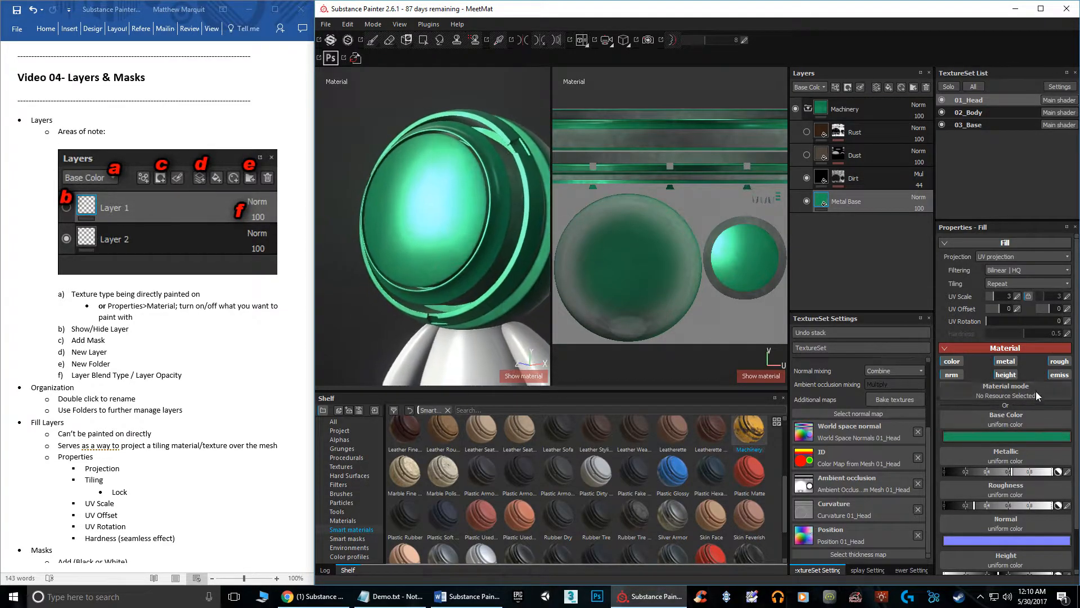
- Turn off the Metal Base layer's roughness, metallic, height and normal channels, leaving only color enabled
left_click(1059, 362)
left_click(1005, 361)
left_click(1005, 374)
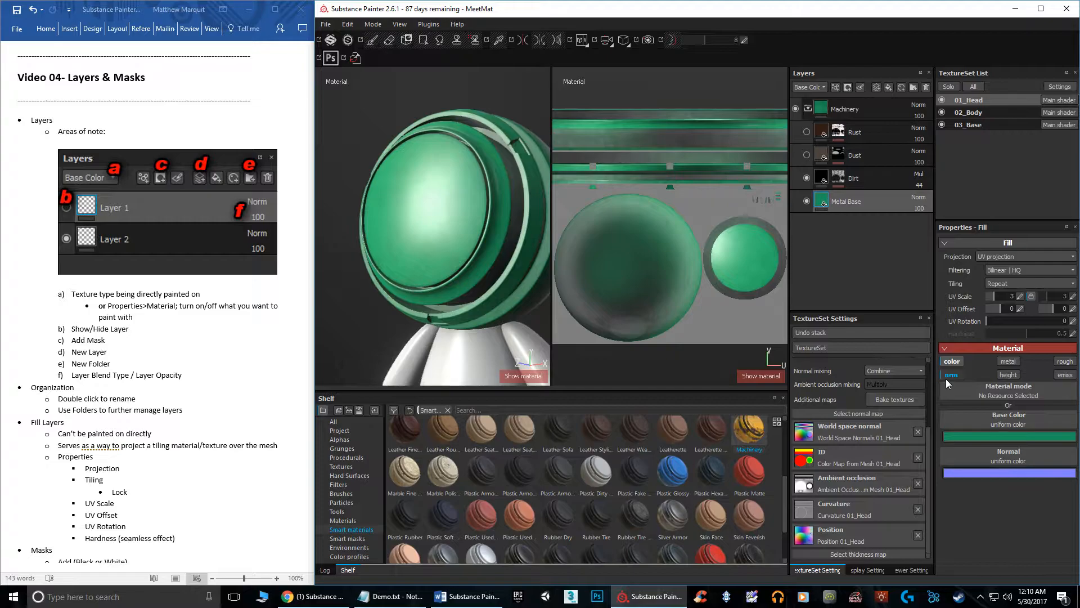
left_click(1013, 362)
left_click(1013, 363)
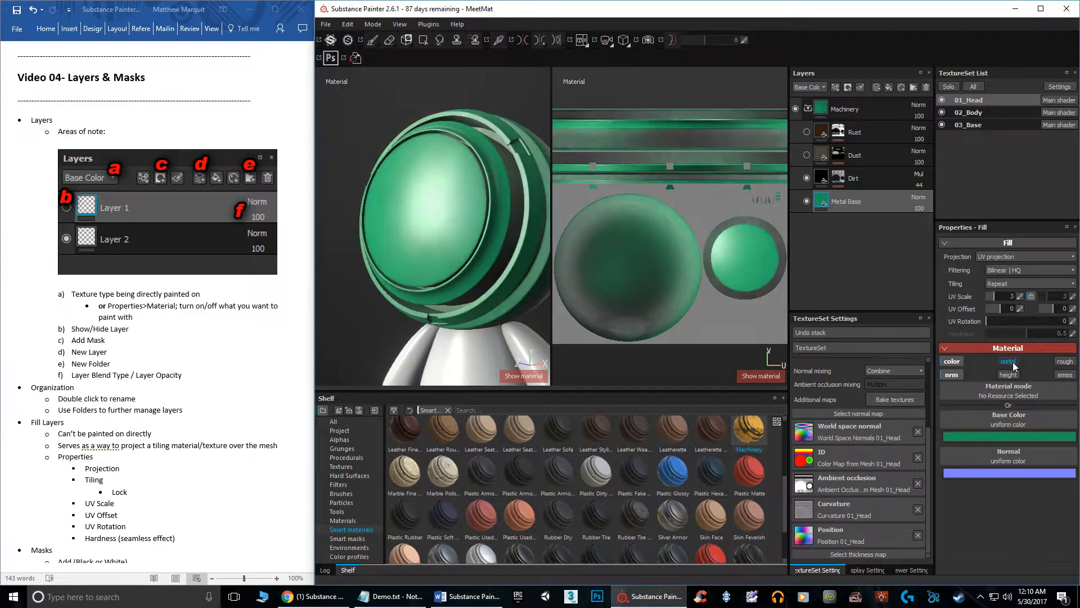
left_click(951, 375)
left_click(950, 362)
left_click(951, 361)
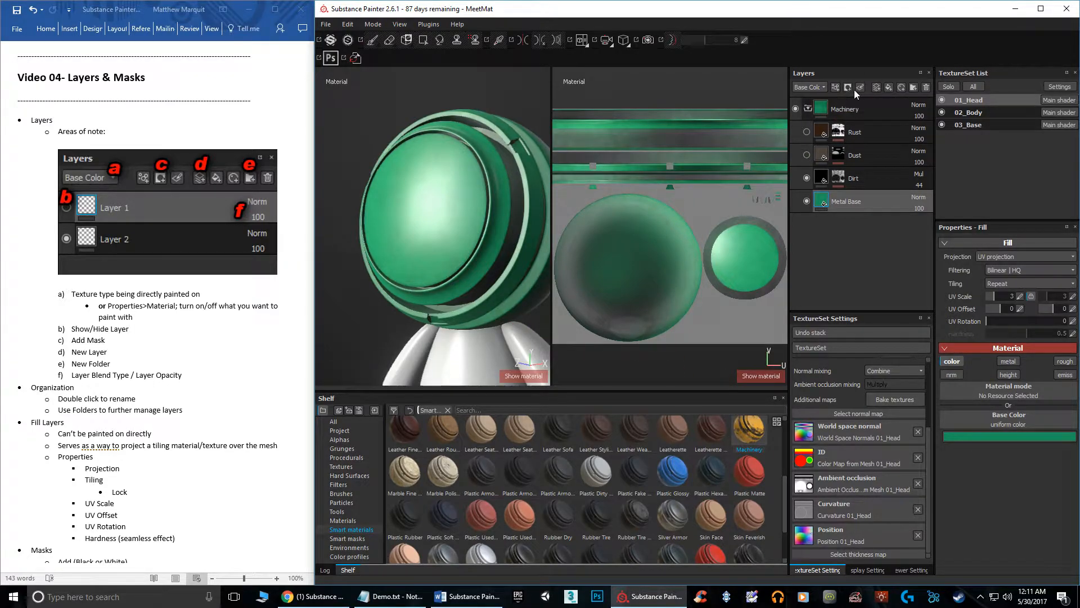
- Add a new paint layer at the top of the Machinery folder and paint a bright green patch on the head's round face
left_click(880, 88)
left_click_drag(860, 202, 820, 115)
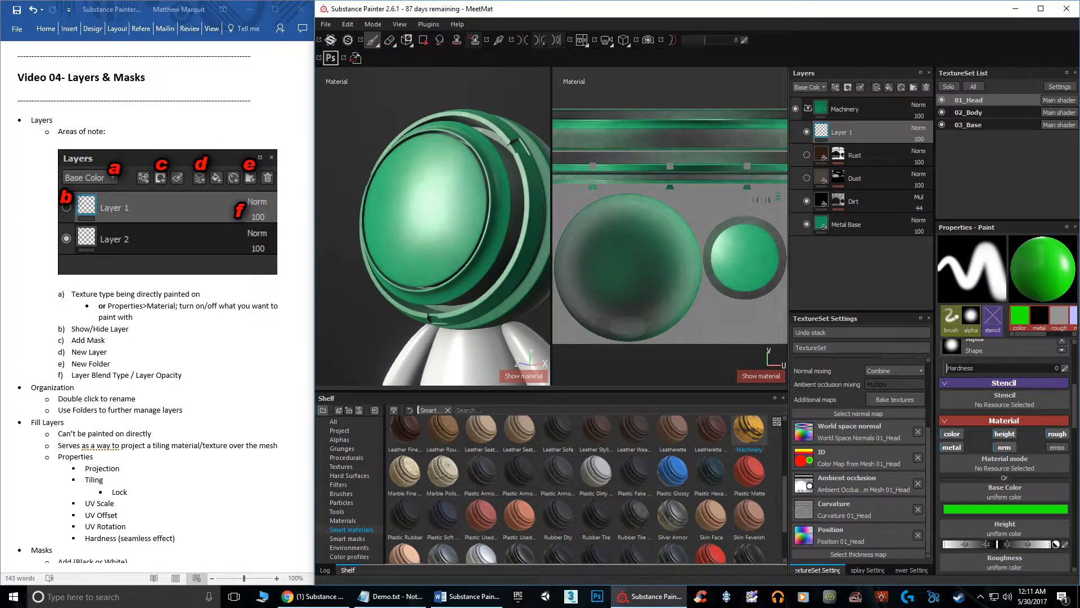
mouse_move(413, 203)
left_mouse_down()
mouse_move(453, 218)
mouse_move(417, 224)
mouse_move(398, 206)
left_mouse_up()
mouse_move(471, 239)
left_mouse_down("alt")
mouse_move(516, 221)
mouse_move(544, 228)
left_mouse_up("alt")
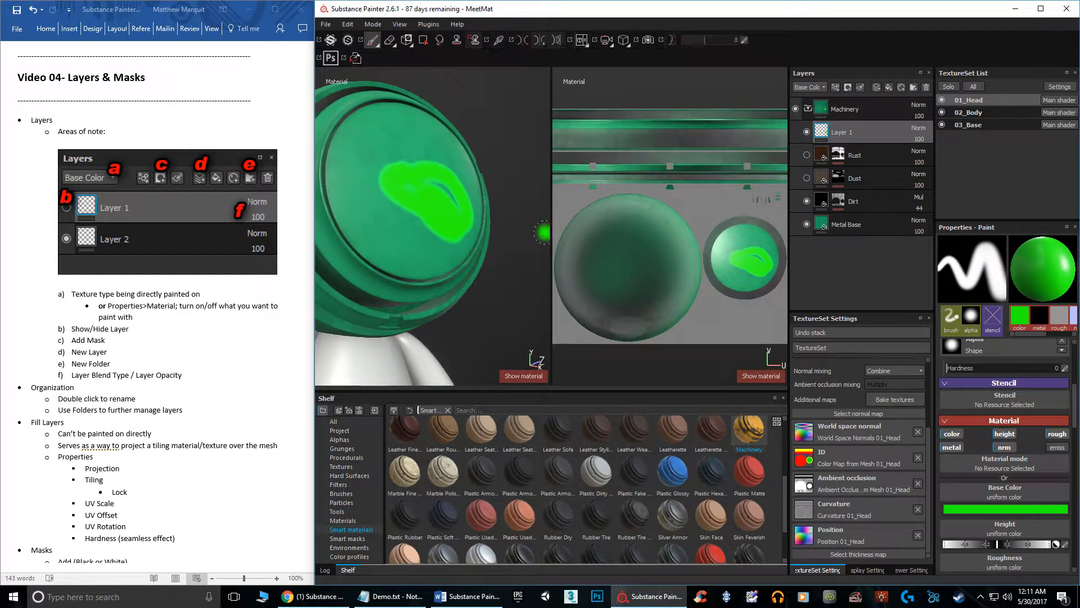
- Turn off the brush's metallic, roughness and normal channels so it paints only color and height
left_click(950, 435)
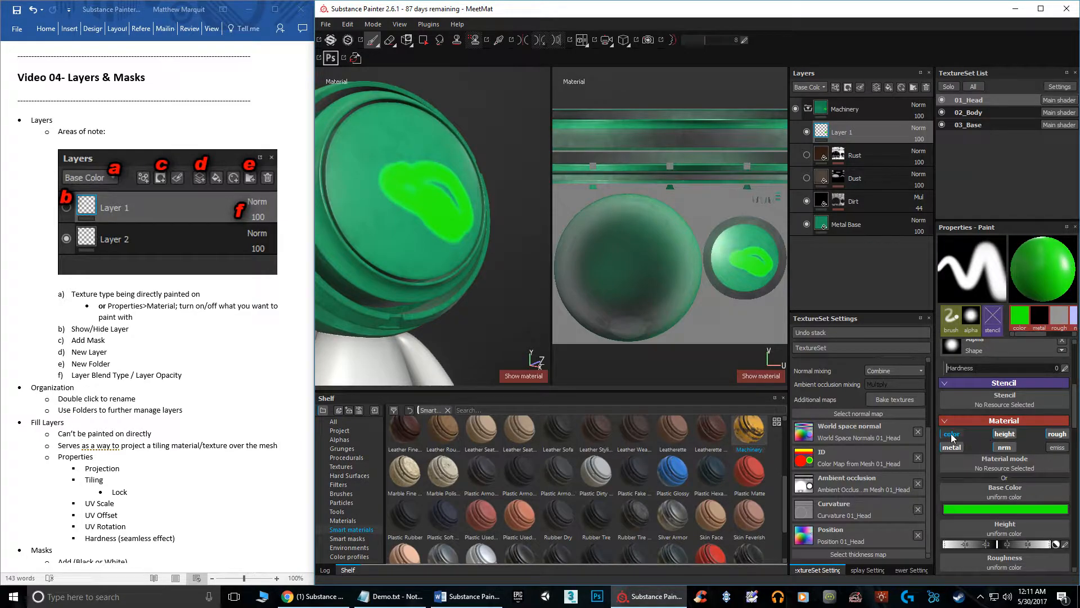
left_click(1004, 434)
left_click(1002, 447)
left_click(1004, 433)
left_click(956, 448)
left_click(1057, 434)
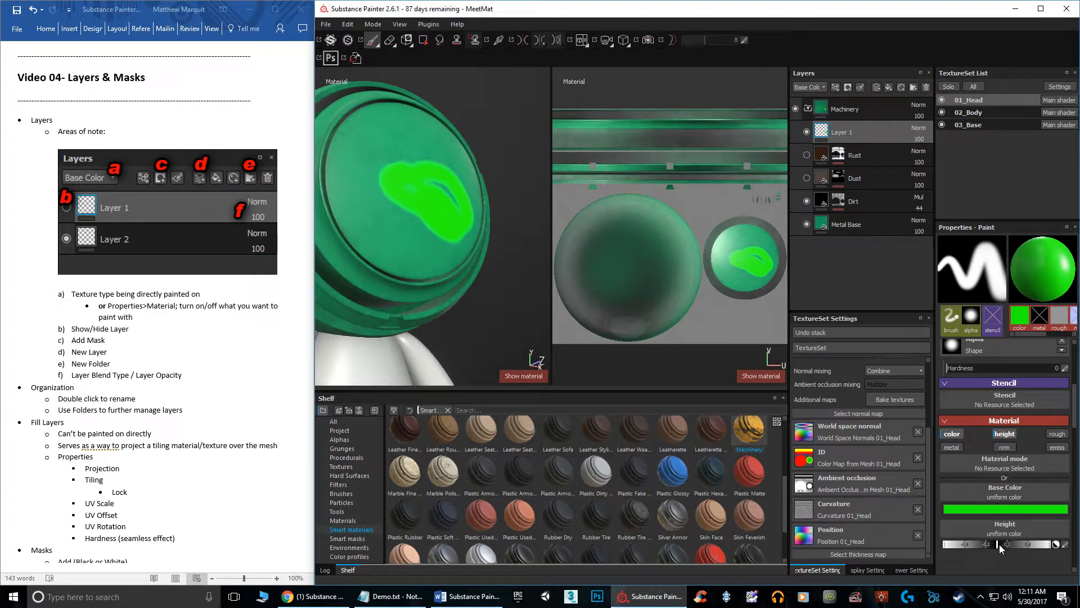
- Raise the brush's Height well above neutral and paint a green stroke above the existing patch on the head's face
left_click_drag(999, 544, 1029, 545)
mouse_move(363, 159)
left_mouse_down()
mouse_move(425, 149)
mouse_move(436, 179)
mouse_move(465, 175)
left_mouse_up()
right_click_drag(465, 174, 485, 163, "alt")
mouse_move(481, 160)
left_mouse_down("alt")
mouse_move(413, 134)
mouse_move(453, 162)
left_mouse_up("alt")
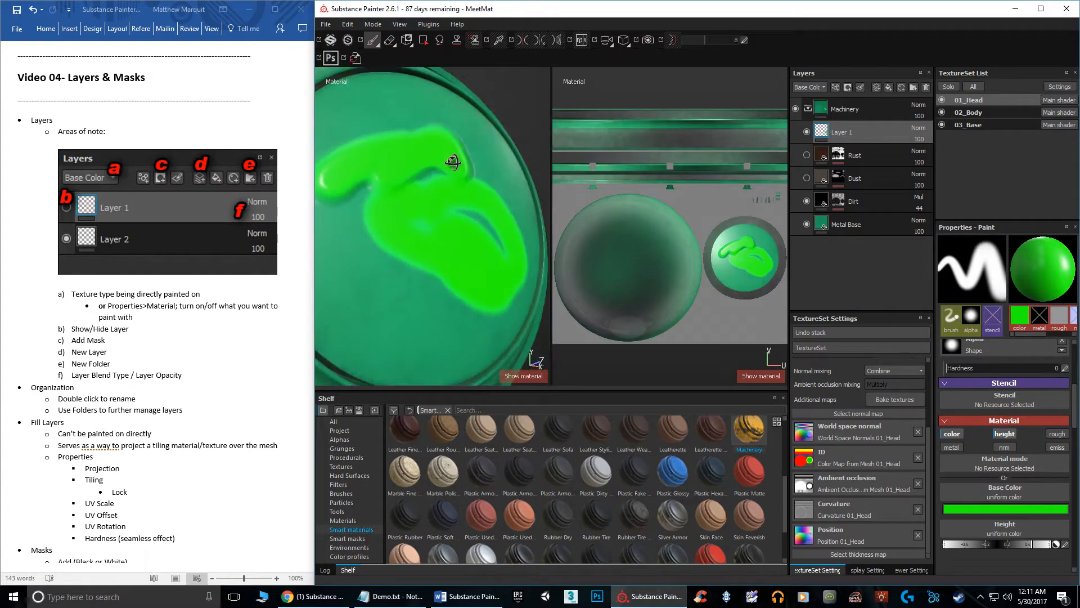
- Lower the brush's Height below neutral and paint a green stroke beneath the existing patch on the head's face
left_click(1027, 536)
left_click(998, 543)
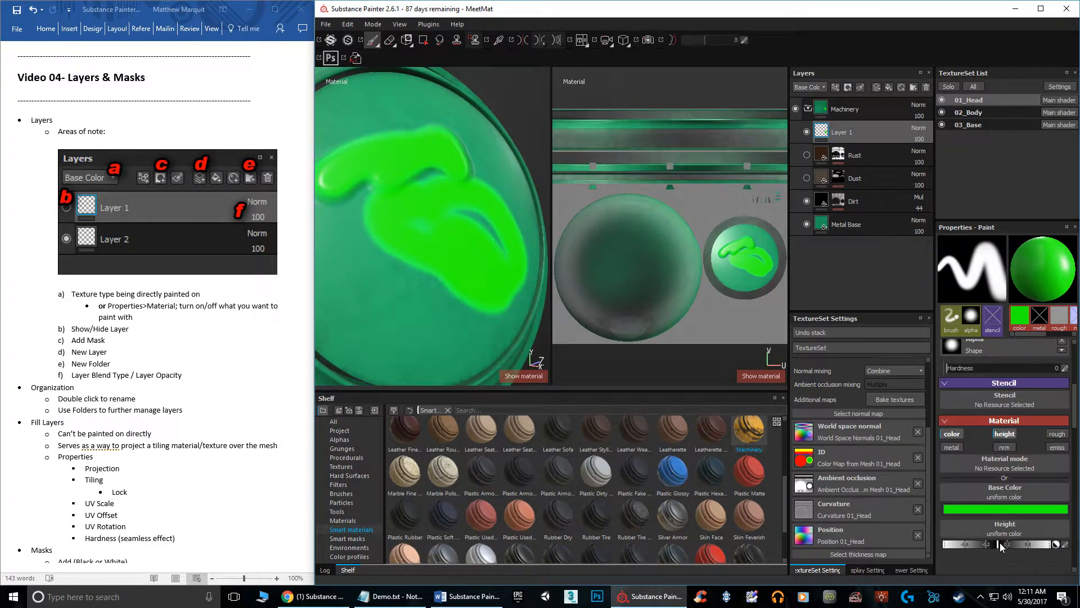
left_click_drag(988, 544, 970, 544)
mouse_move(388, 262)
left_mouse_down()
mouse_move(346, 298)
mouse_move(419, 283)
mouse_move(423, 292)
left_mouse_up()
mouse_move(490, 244)
left_mouse_down("alt")
mouse_move(429, 244)
mouse_move(499, 253)
left_mouse_up("alt")
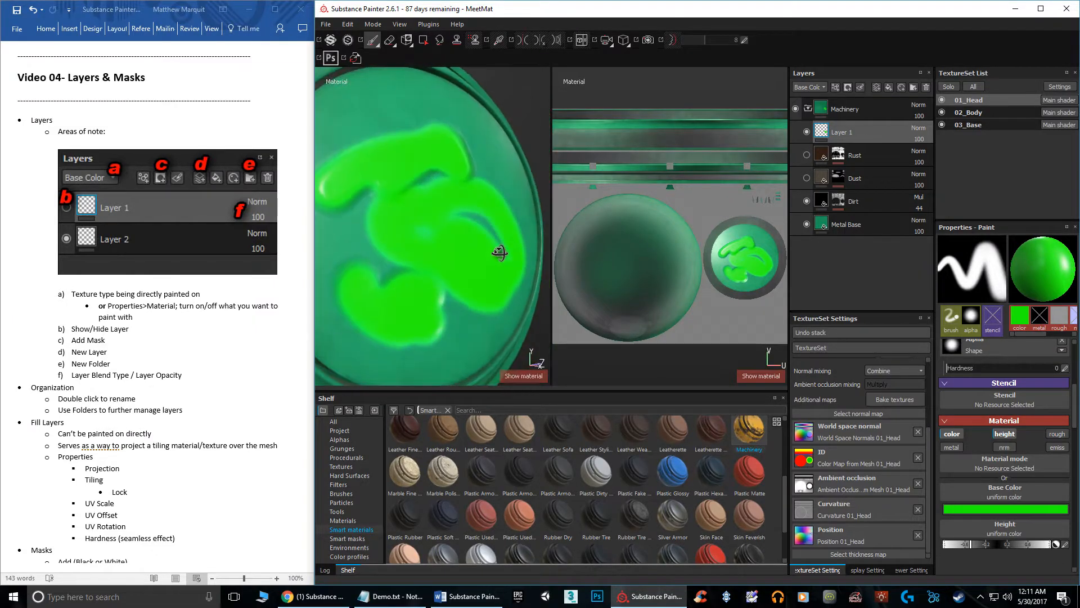
- Undo the three green strokes painted on the head
key("ctrl+z")
key("ctrl+z")
key("ctrl+z")
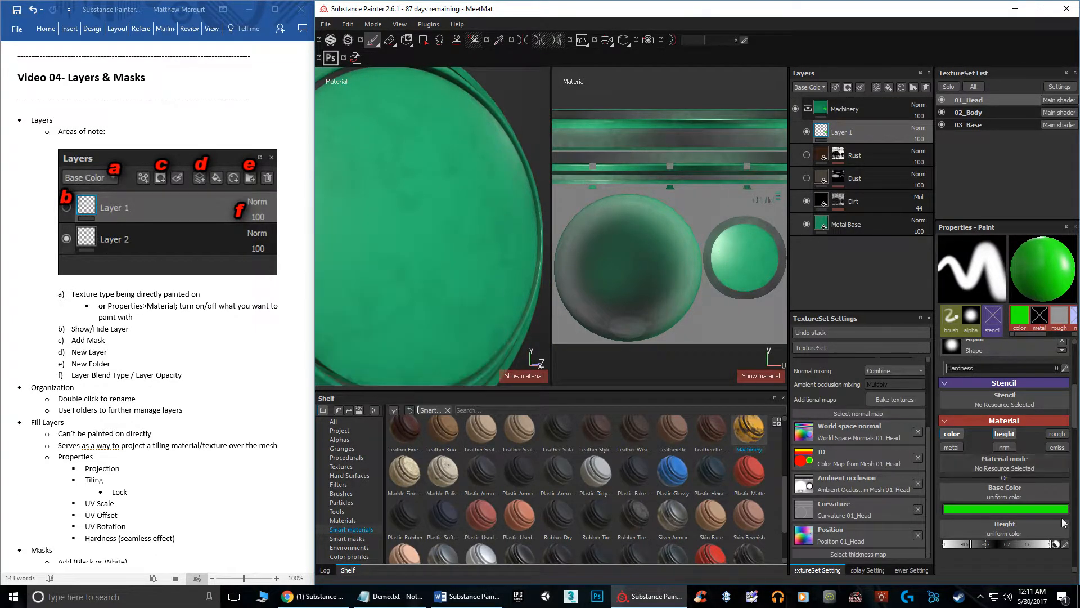
- Turn off the brush's height channel and review the channels available for the layer stack
left_click(1004, 434)
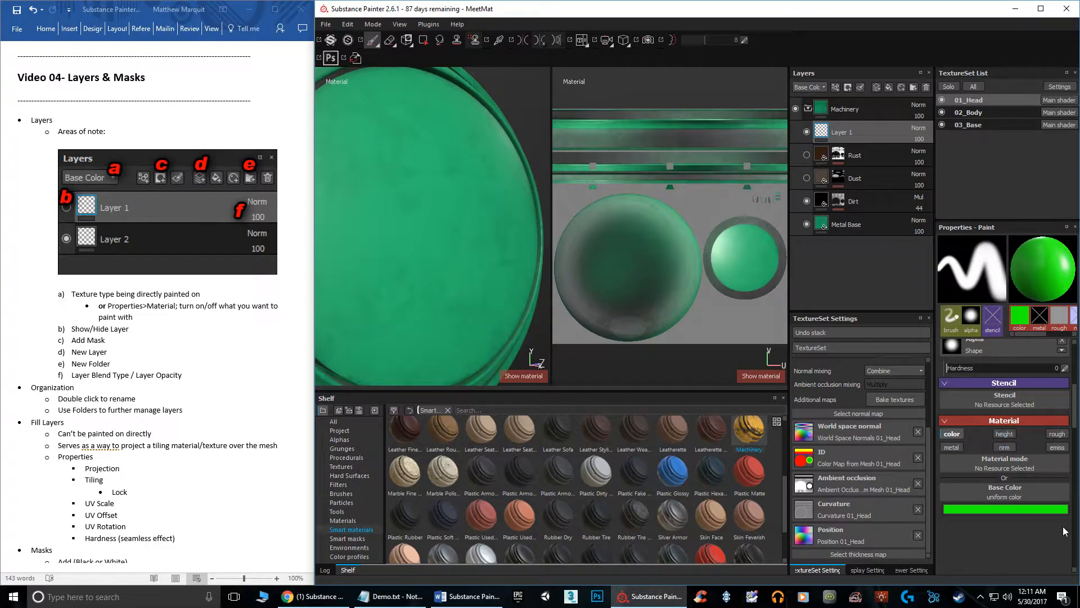
left_click(814, 89)
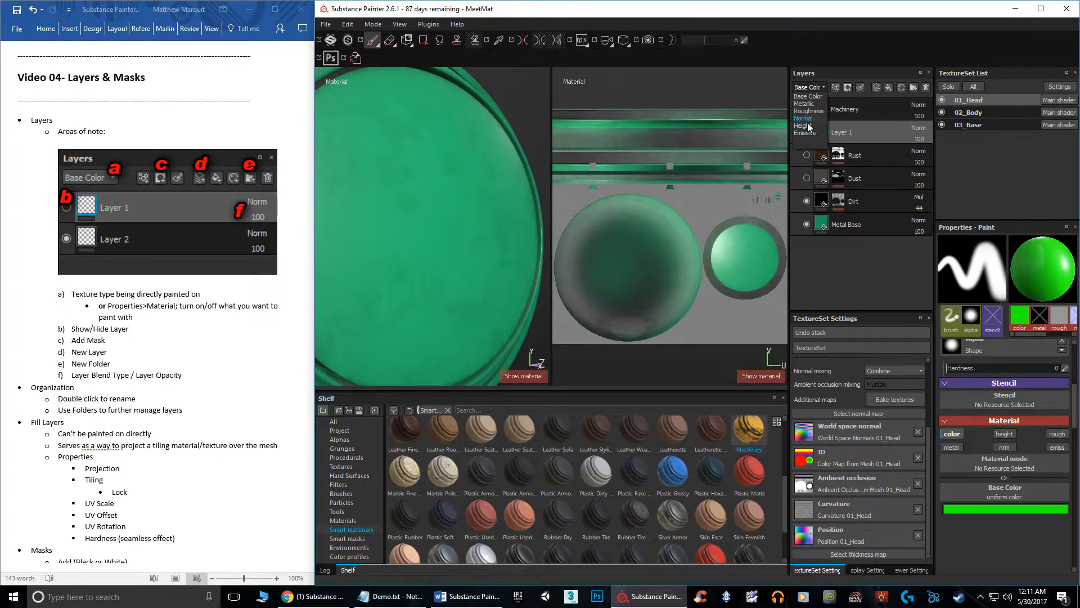
left_click(850, 281)
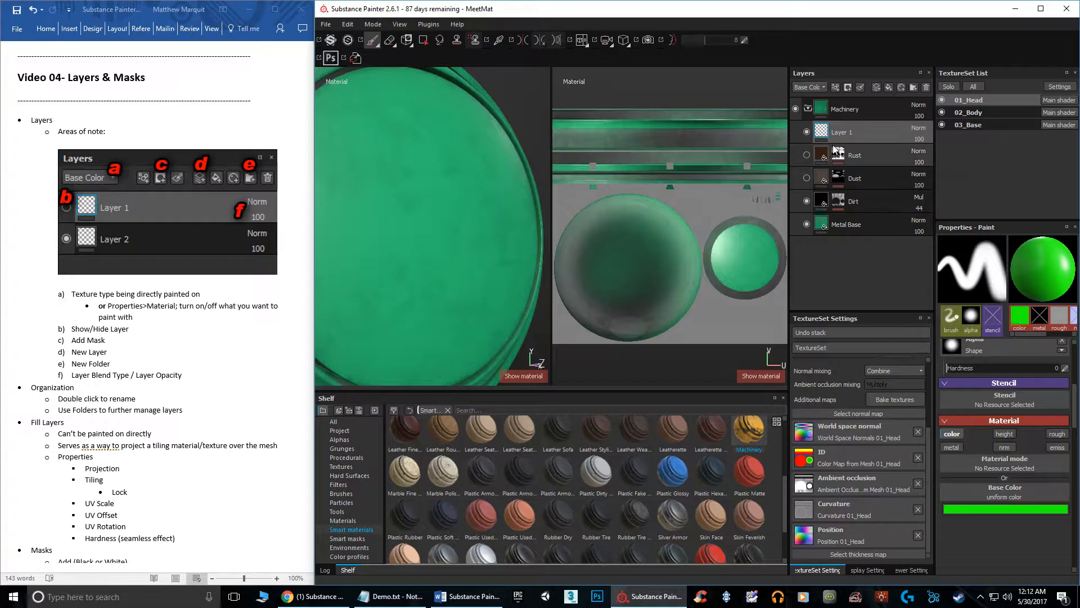
- Hide the Machinery folder, add the Gold Tiles Marble material as a fill layer beneath it, and inspect its pattern on the head
left_click(796, 108)
scroll(705, 467, "down", 2)
scroll(711, 477, "up", 4)
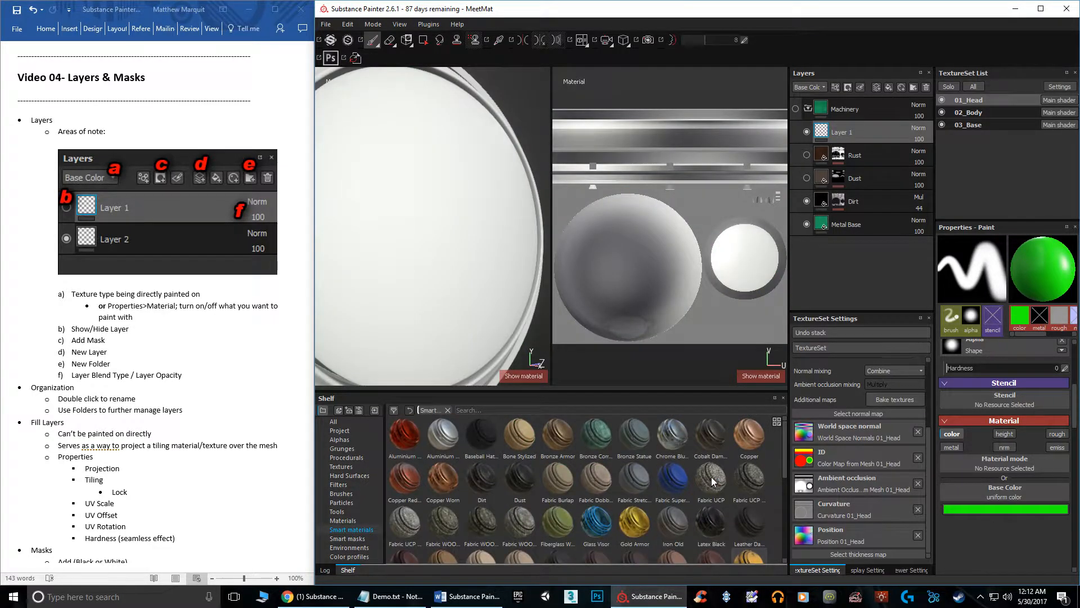
scroll(656, 481, "down", 5)
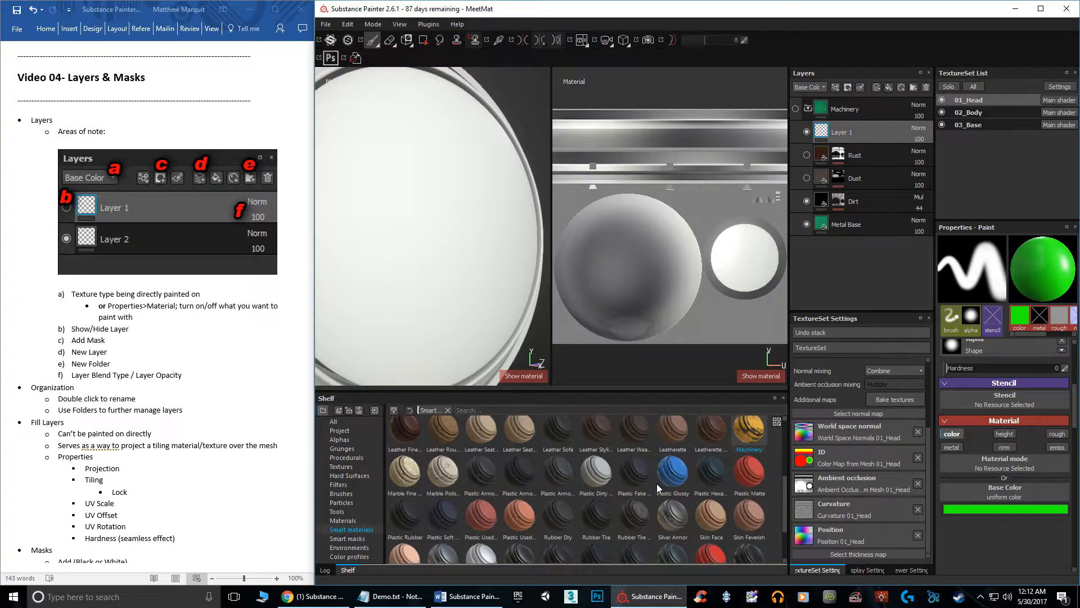
scroll(656, 483, "up", 5)
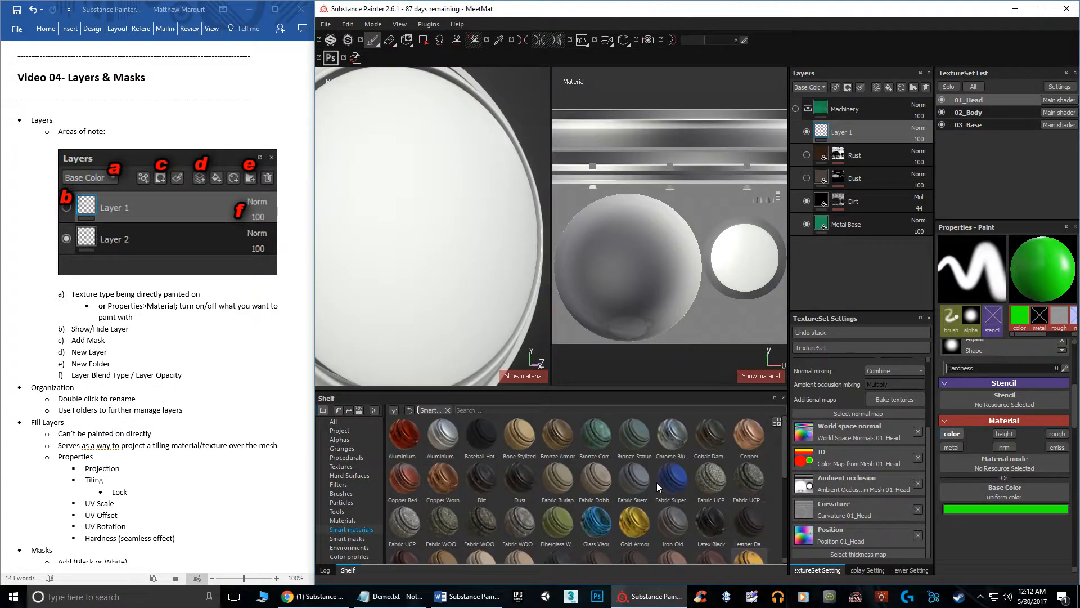
left_click(343, 520)
left_click_drag(643, 484, 821, 241)
scroll(449, 232, "down", 5)
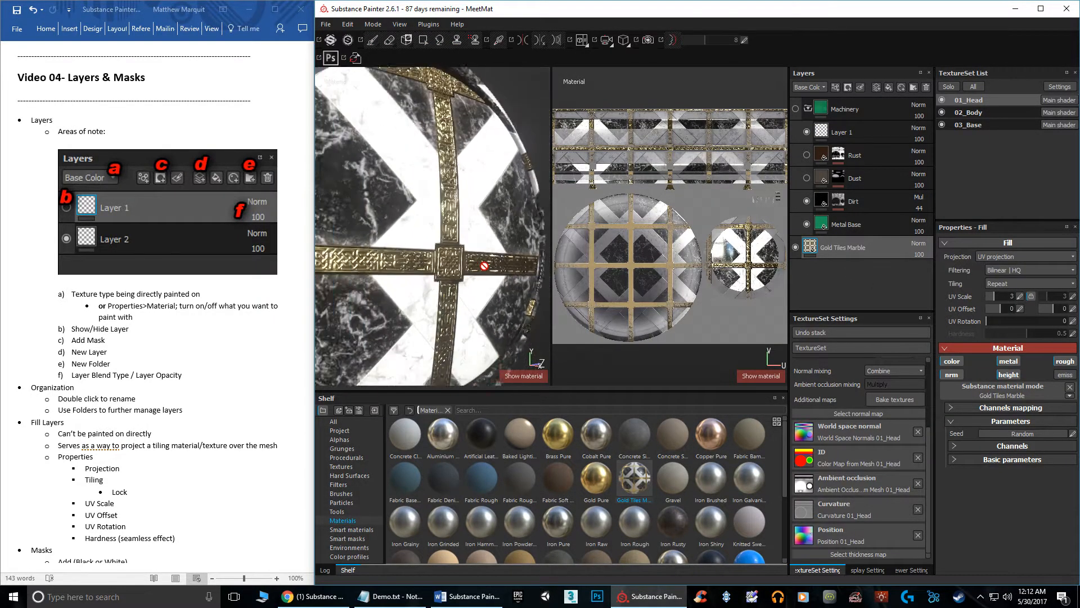
left_click_drag(445, 267, 477, 243, "alt")
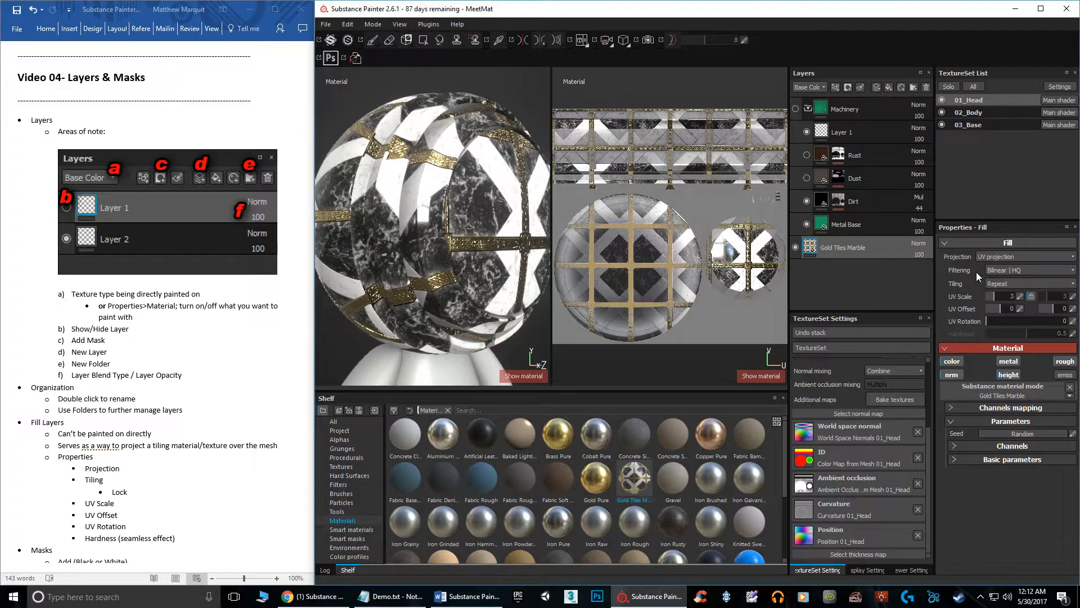
left_click_drag(437, 231, 468, 259, "alt")
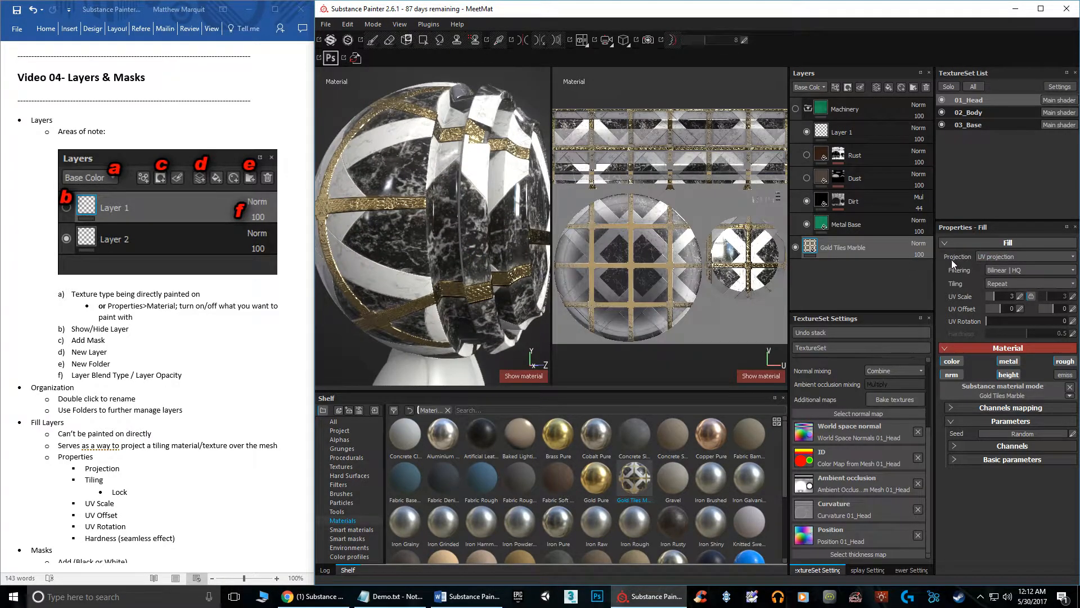
- Set the Gold Tiles Marble layer to Tri-planar projection and inspect the pattern around the head
left_click(1003, 258)
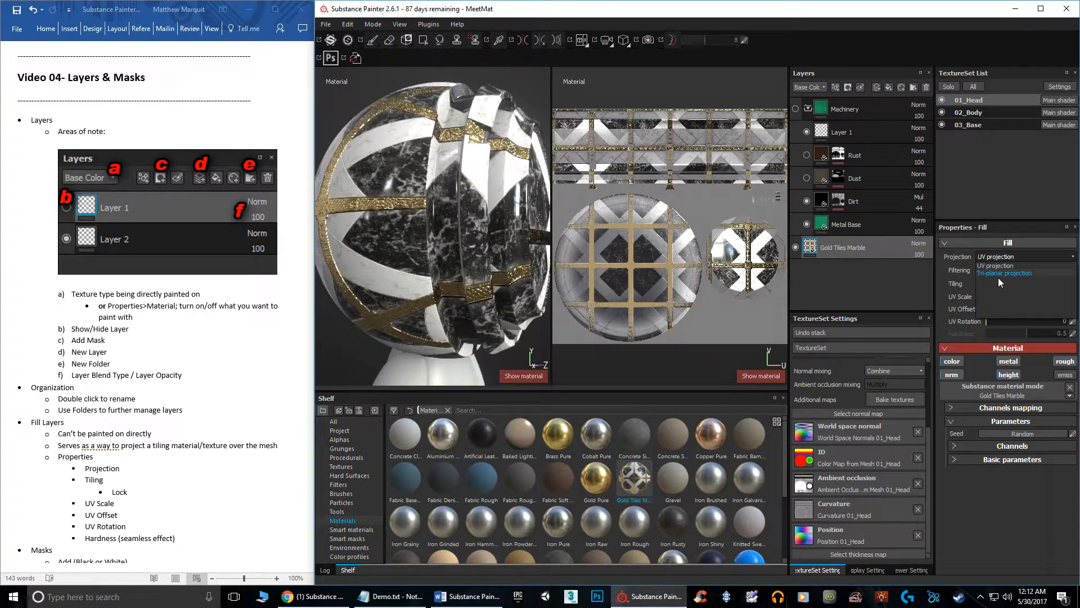
left_click(1000, 274)
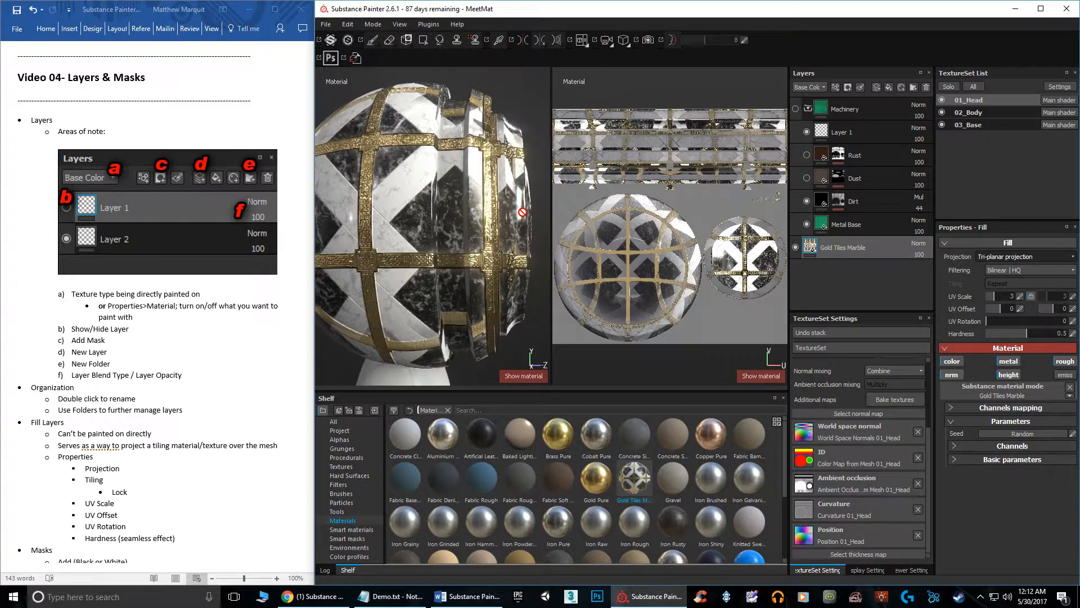
left_click_drag(432, 201, 469, 194, "alt")
scroll(469, 194, "down", 5)
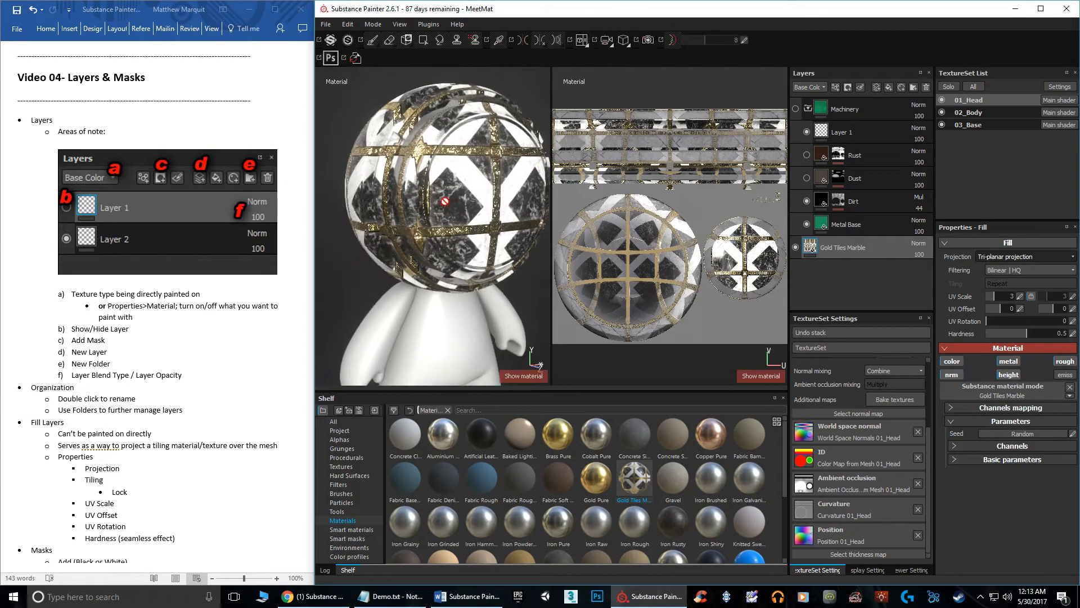
left_click_drag(456, 208, 460, 198, "alt")
scroll(624, 240, "up", 2)
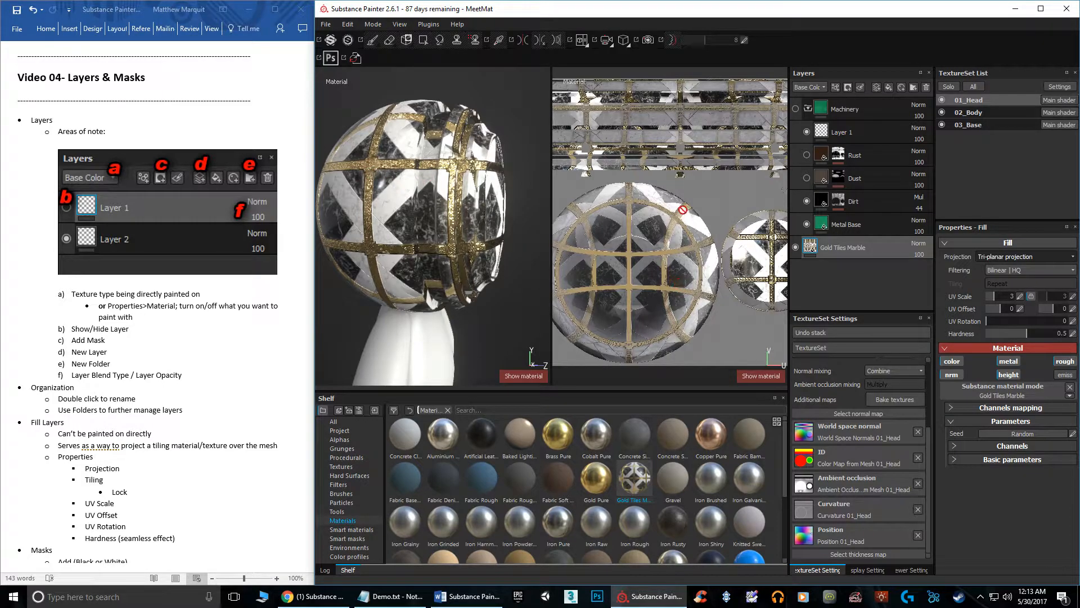
- Review the filtering options offered for the Gold Tiles Marble fill layer
scroll(644, 229, "up", 1)
scroll(644, 229, "down", 2)
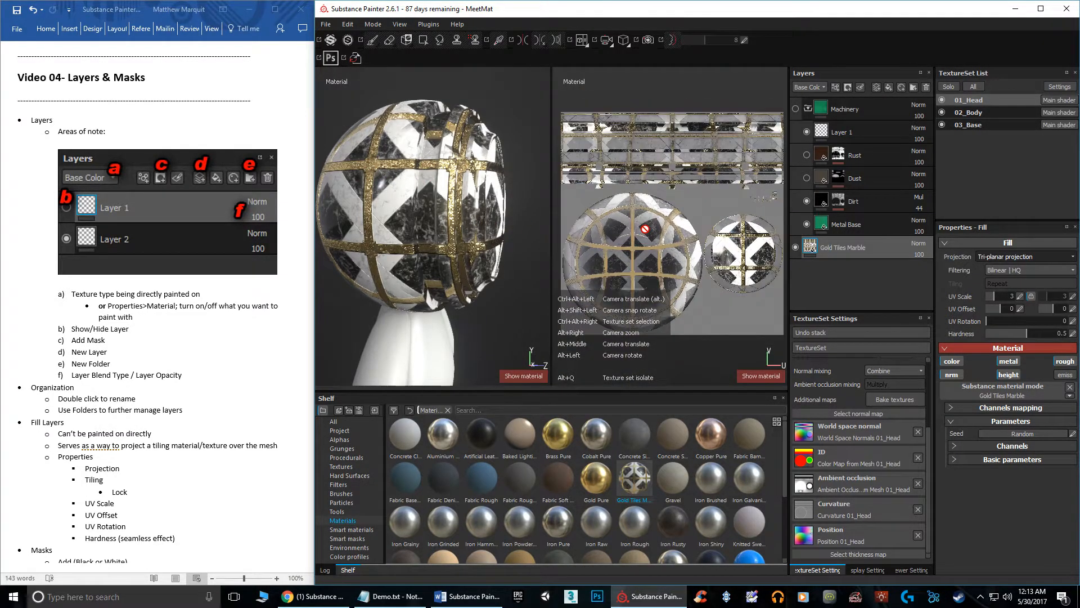
left_click_drag(381, 167, 431, 191, "alt")
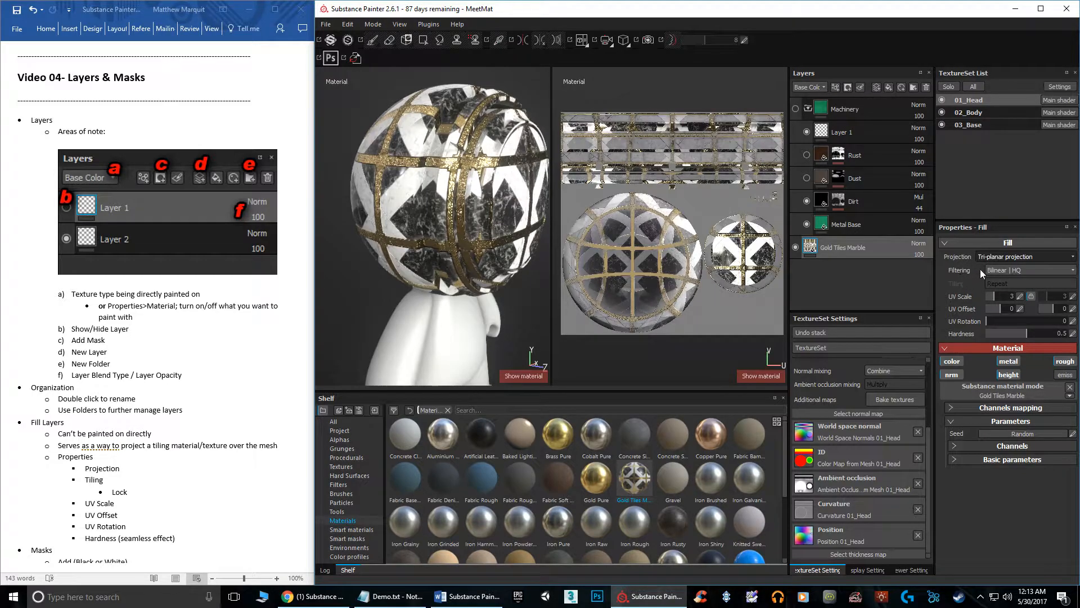
left_click(1017, 270)
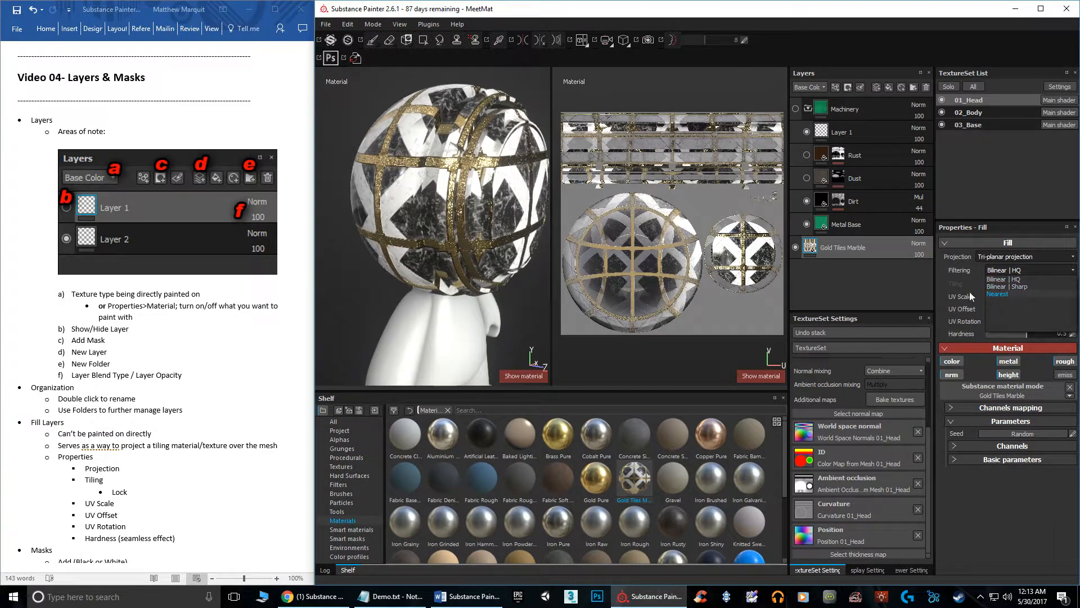
left_click(948, 276)
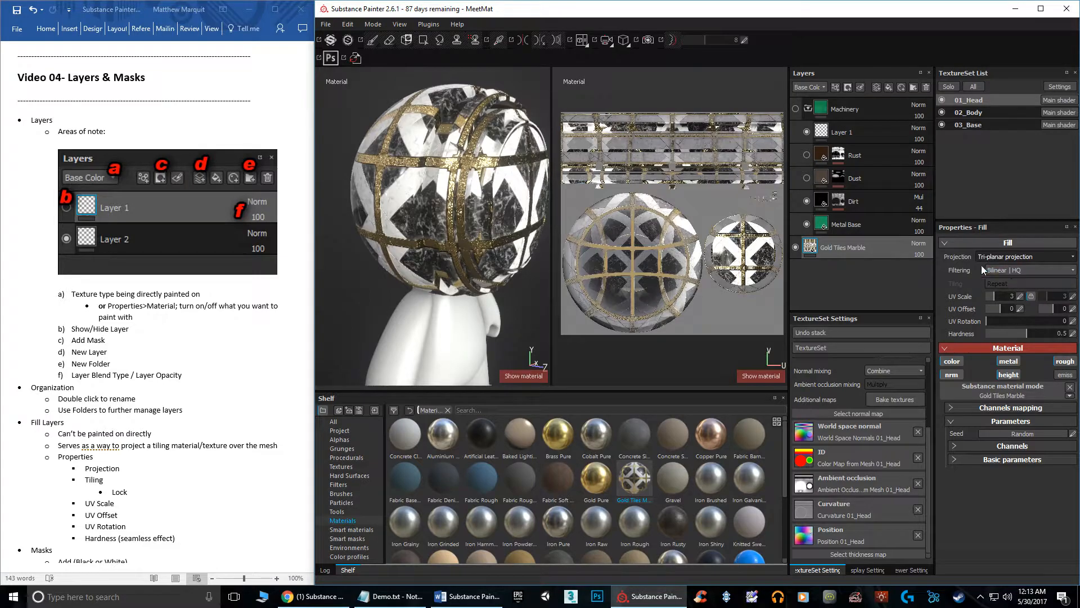
- Set the Gold Tiles Marble layer's UV scale to 7.03 and its UV offset to -0.32 and 0.08
left_click_drag(995, 297, 997, 295)
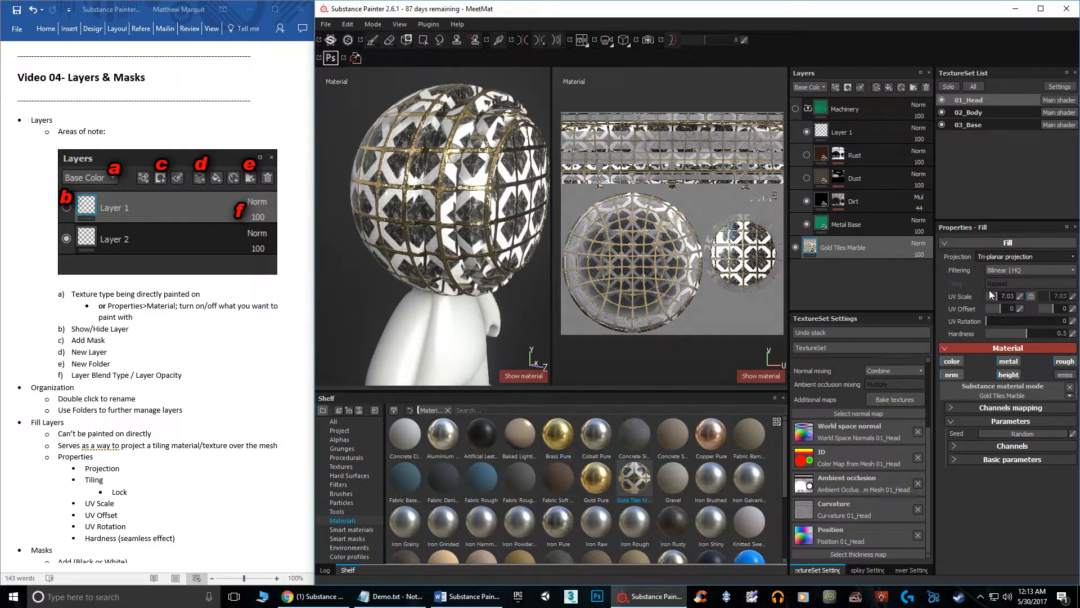
left_click(1030, 296)
left_click_drag(1000, 315, 1003, 313)
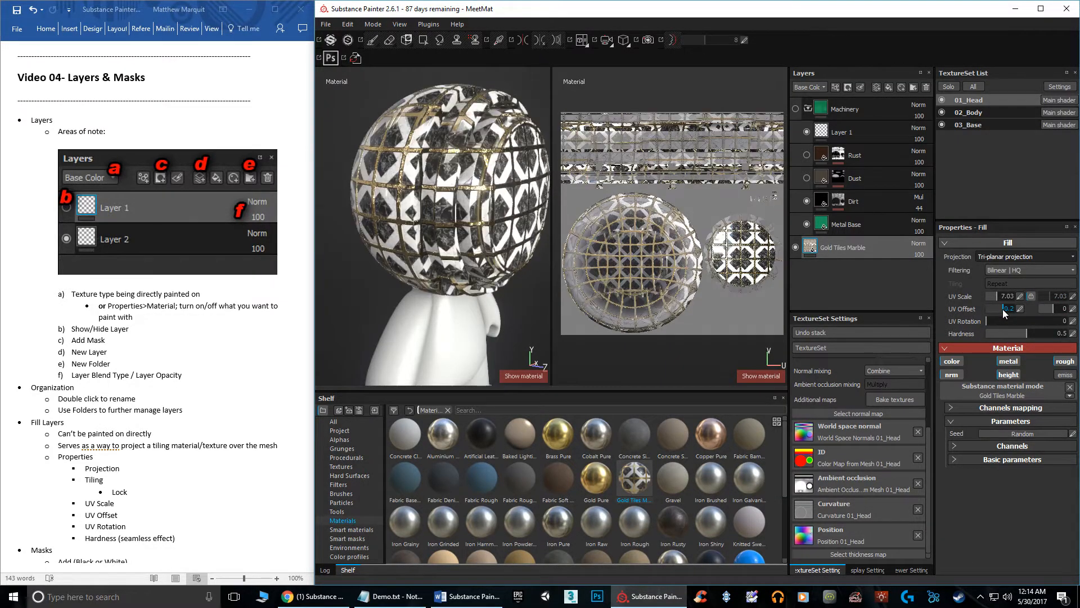
scroll(501, 187, "up", 5)
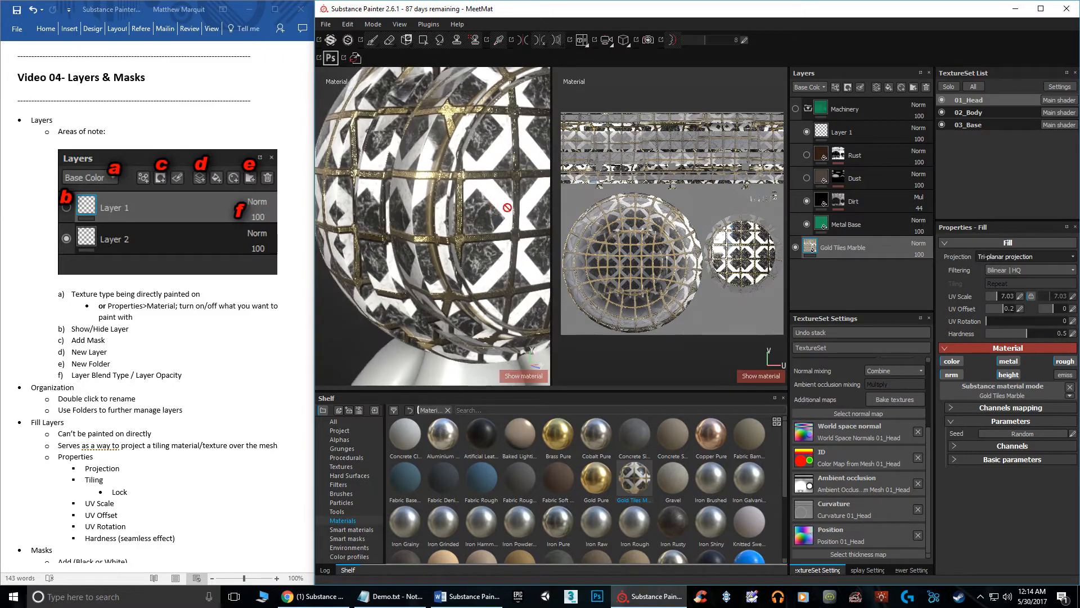
left_click_drag(1002, 308, 995, 309)
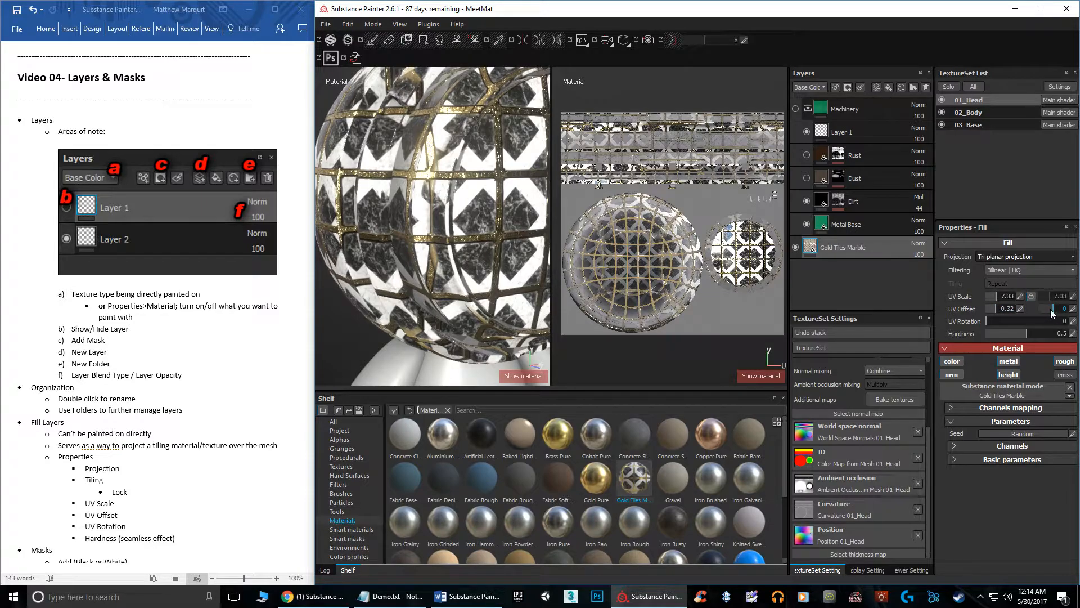
left_click_drag(1053, 307, 1054, 307)
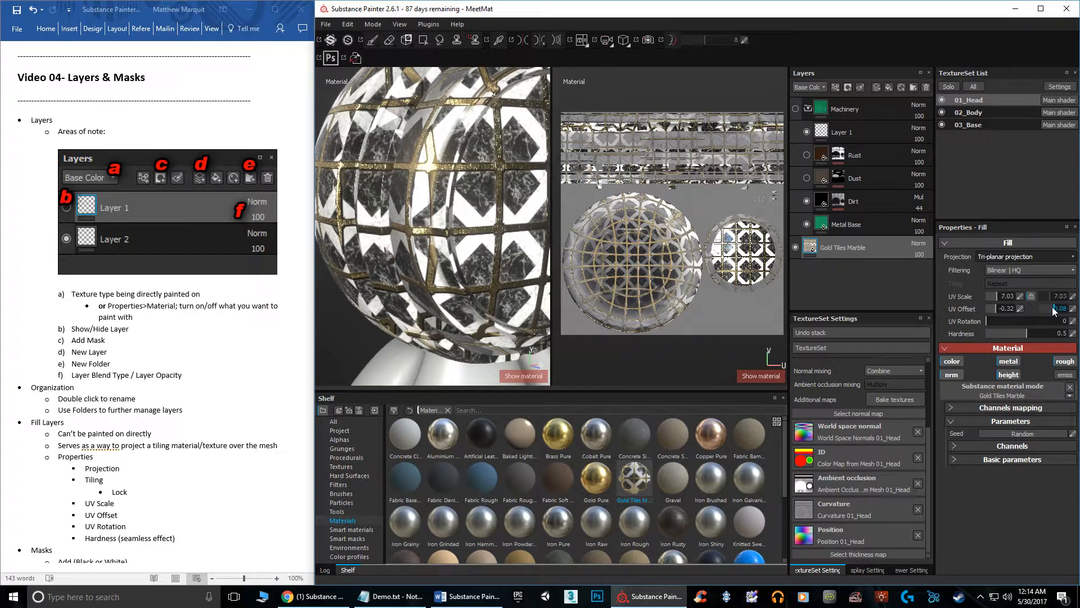
- Try rotating the Gold Tiles Marble pattern on the head and return the UV rotation to 0
left_click(991, 321)
left_click_drag(991, 323, 966, 320)
left_click_drag(418, 243, 507, 282, "alt")
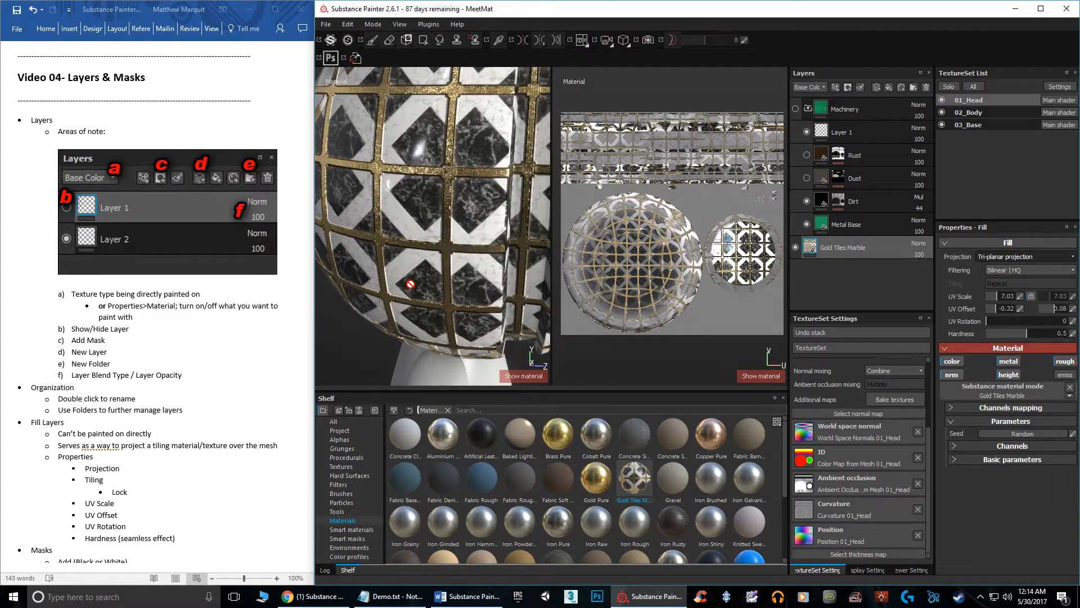
left_click_drag(410, 284, 432, 278, "alt")
- Try Hardness values of 1 and 0 on the tri-planar projection and return it to 0.5
mouse_move(1027, 336)
left_mouse_down()
mouse_move(903, 330)
mouse_move(1077, 337)
mouse_move(1029, 343)
left_mouse_up()
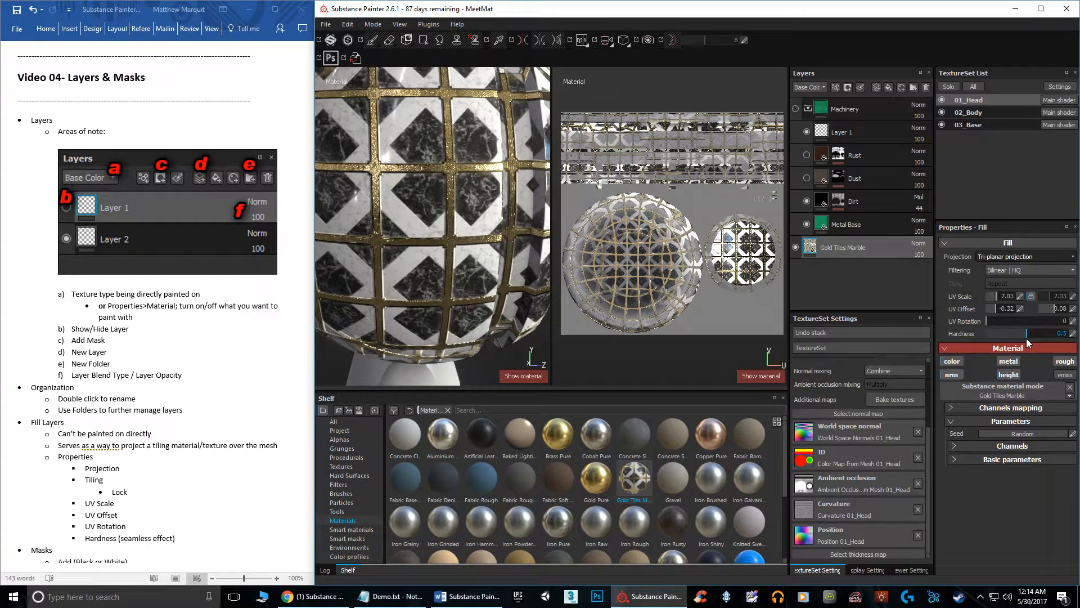
mouse_move(467, 270)
left_mouse_down("alt")
mouse_move(376, 192)
mouse_move(410, 209)
mouse_move(424, 250)
mouse_move(446, 252)
mouse_move(478, 174)
left_mouse_up("alt")
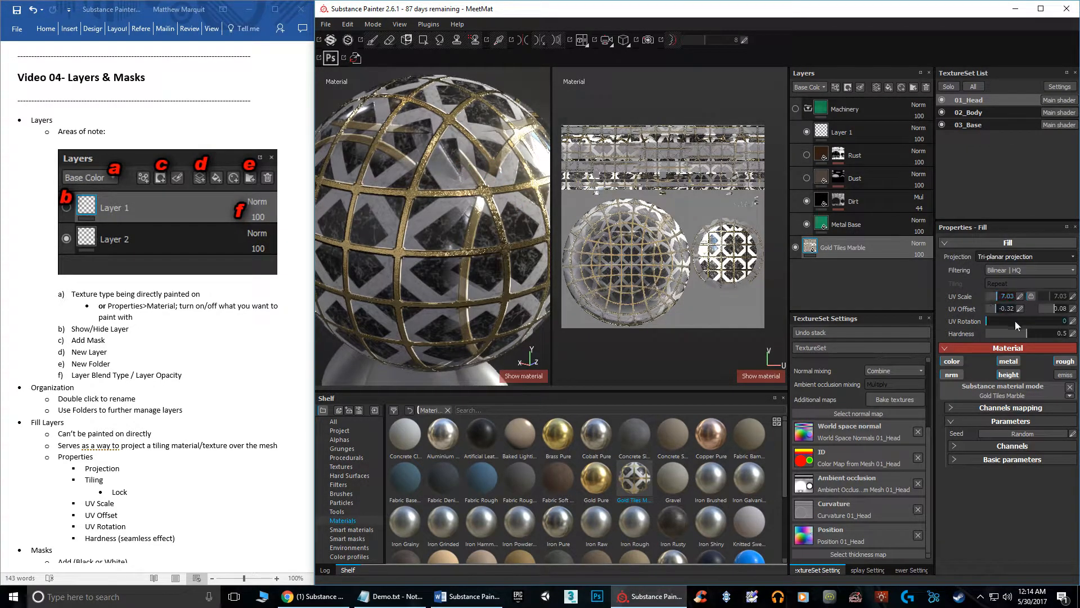
left_click_drag(1028, 333, 1079, 338)
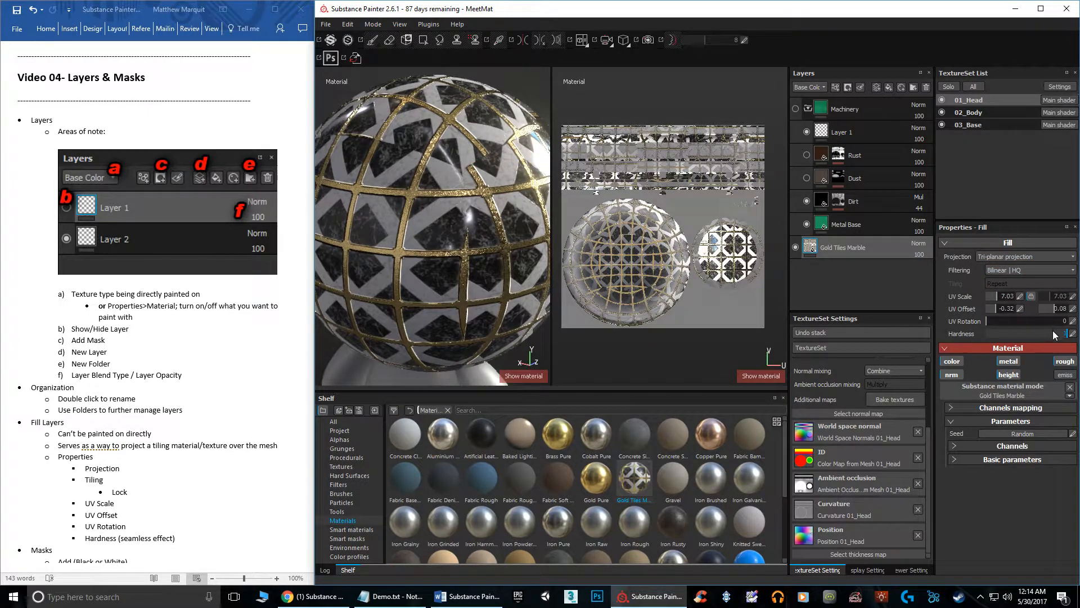
left_click_drag(1064, 336, 947, 334)
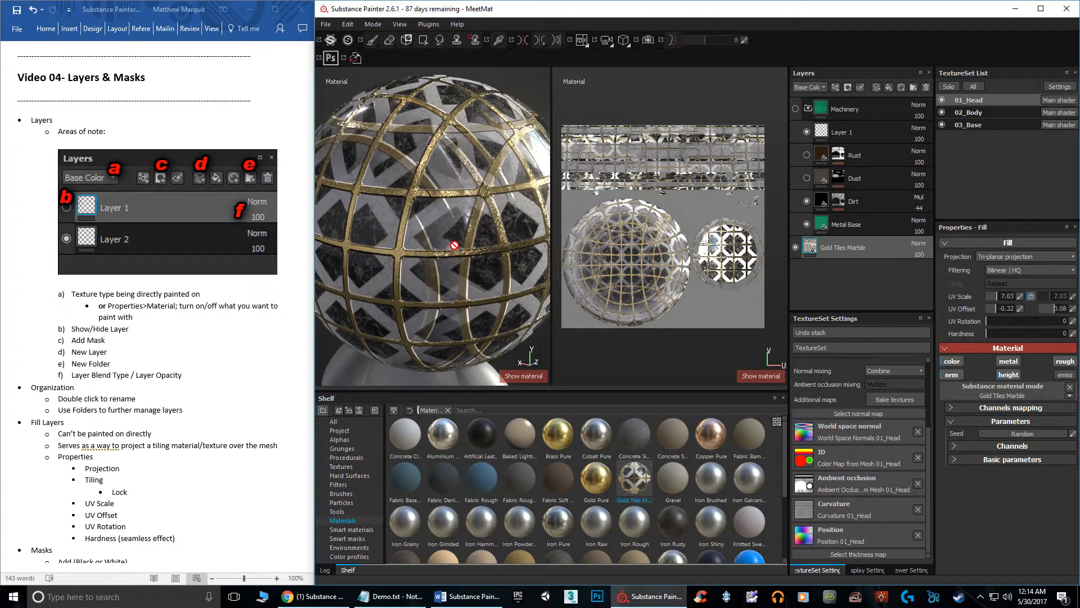
mouse_move(445, 226)
left_mouse_down("alt")
mouse_move(488, 242)
mouse_move(515, 233)
mouse_move(454, 209)
left_mouse_up("alt")
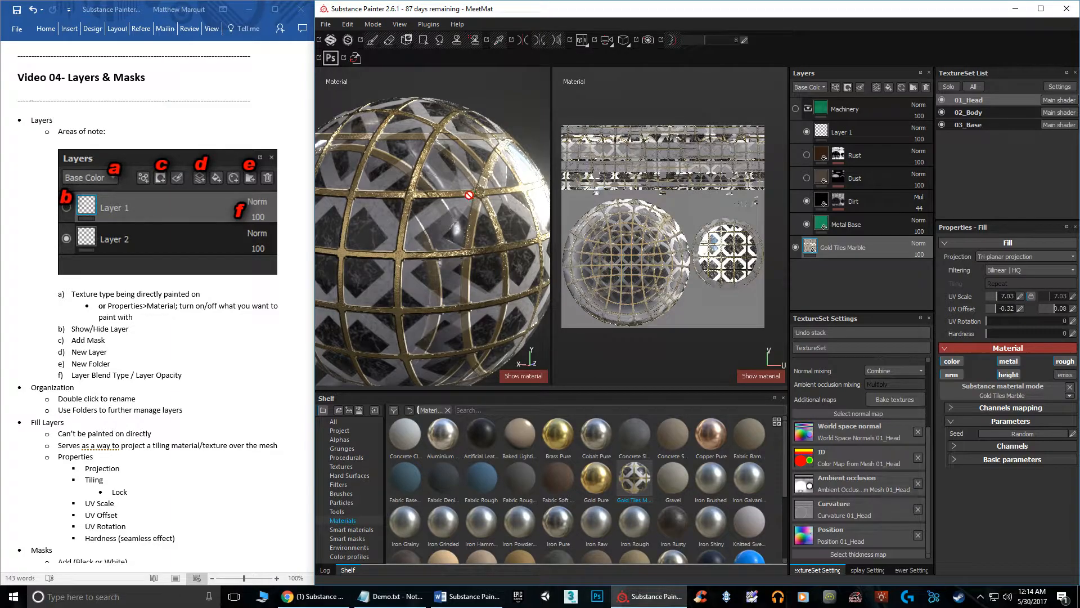
left_click(1024, 333)
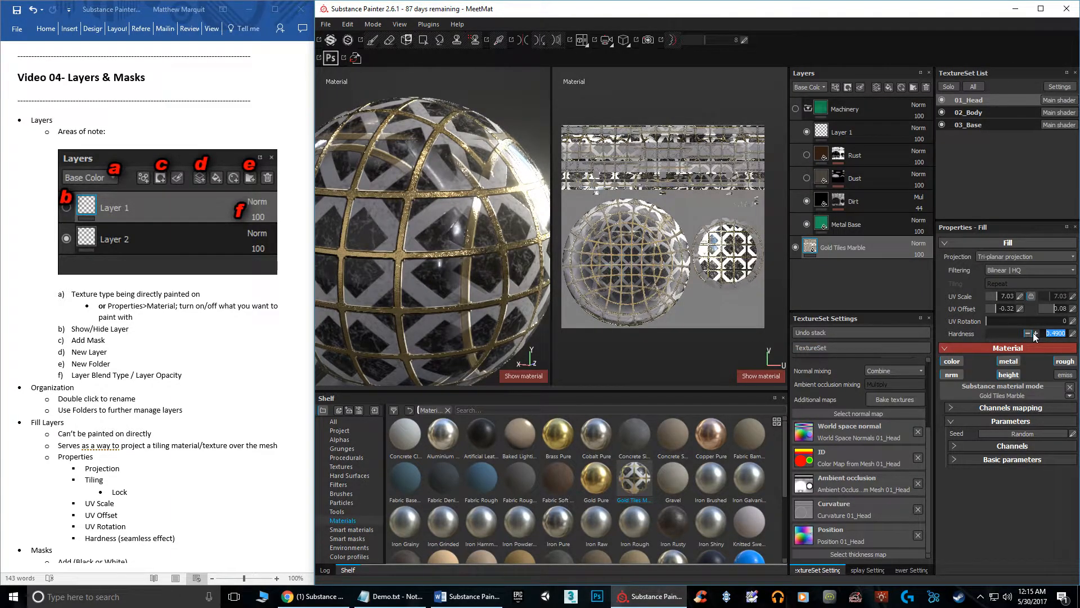
- Inspect how the tri-planar Gold Tiles Marble pattern blends around the head
left_click_drag(465, 229, 422, 223, "alt")
left_click_drag(518, 228, 433, 255, "alt")
scroll(482, 274, "up", 2)
scroll(485, 275, "down", 5)
middle_click_drag(501, 262, 396, 239, "alt")
scroll(418, 250, "up", 3)
left_click_drag(418, 251, 453, 245, "alt")
- Switch the Gold Tiles Marble layer to UV projection and inspect the pattern and seams around the head
left_click(1014, 258)
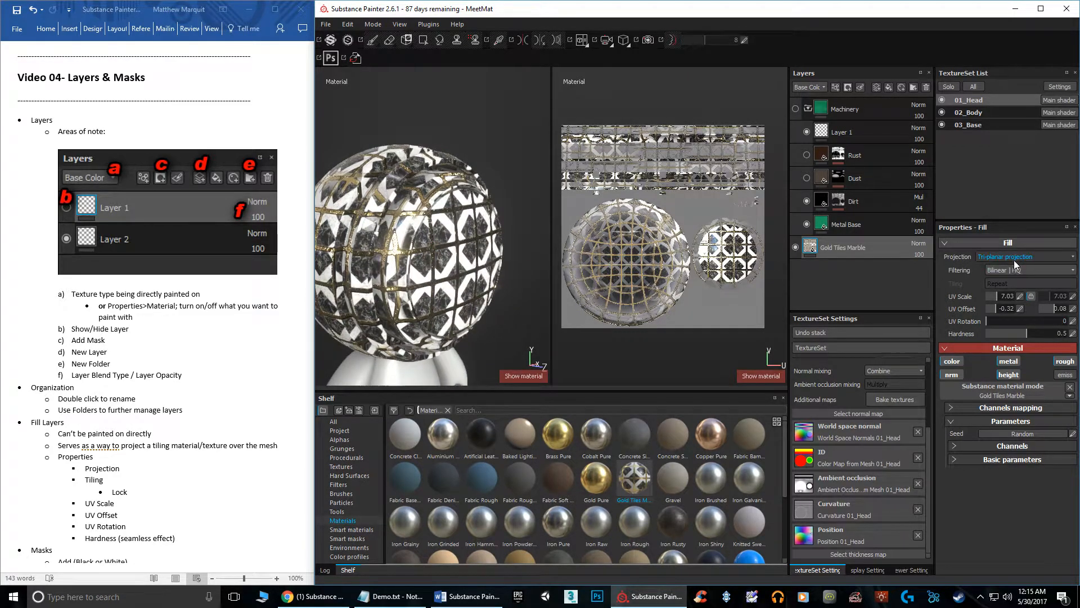
left_click(1012, 267)
scroll(501, 244, "up", 5)
scroll(495, 245, "down", 5)
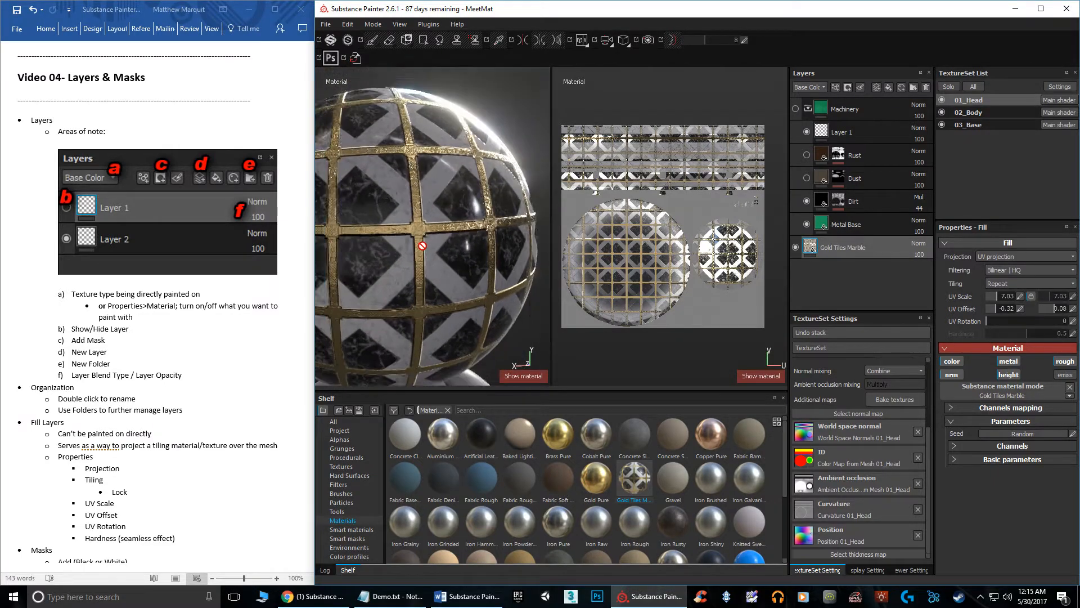
left_click_drag(411, 249, 355, 237, "alt")
left_click_drag(535, 245, 474, 255, "alt")
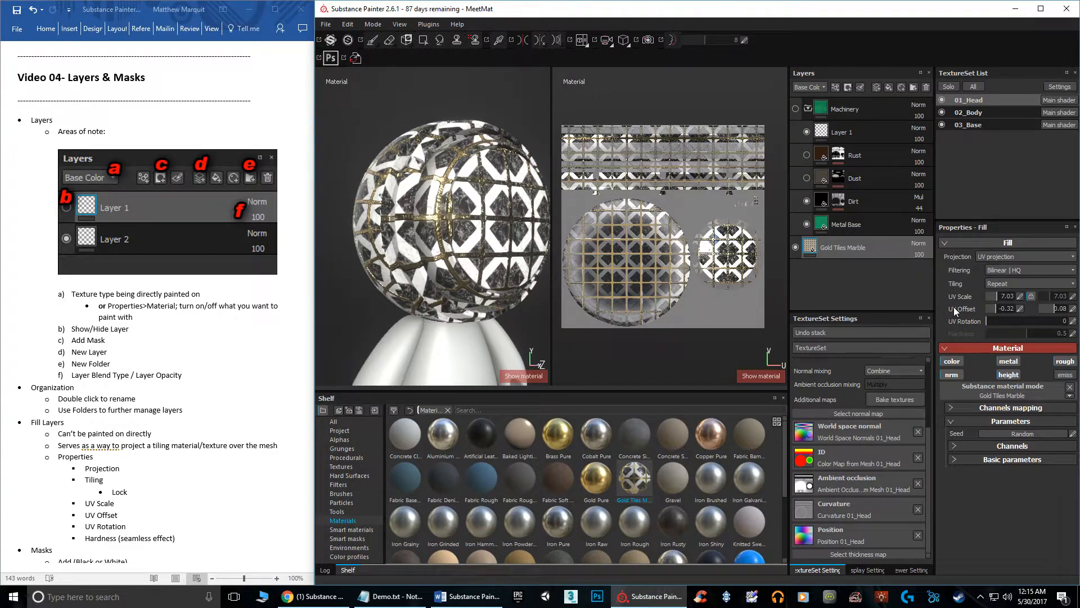
- Bring the MeetMat body into view and check the Demo.txt notes for the materials planned for it
scroll(157, 369, "down", 4)
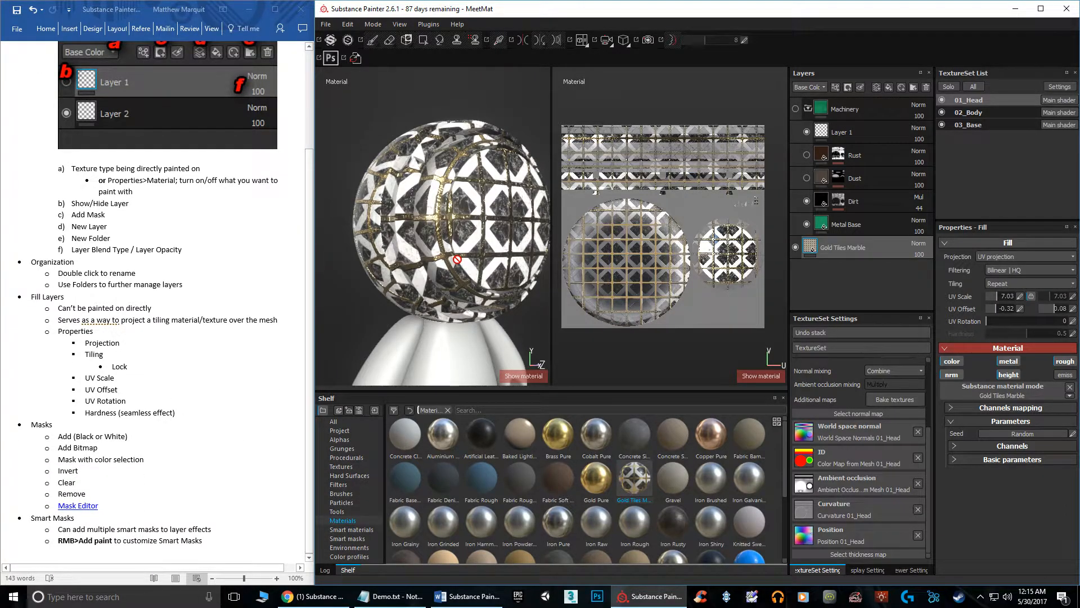
left_click_drag(466, 335, 464, 318, "alt")
middle_click_drag(464, 317, 472, 165, "alt")
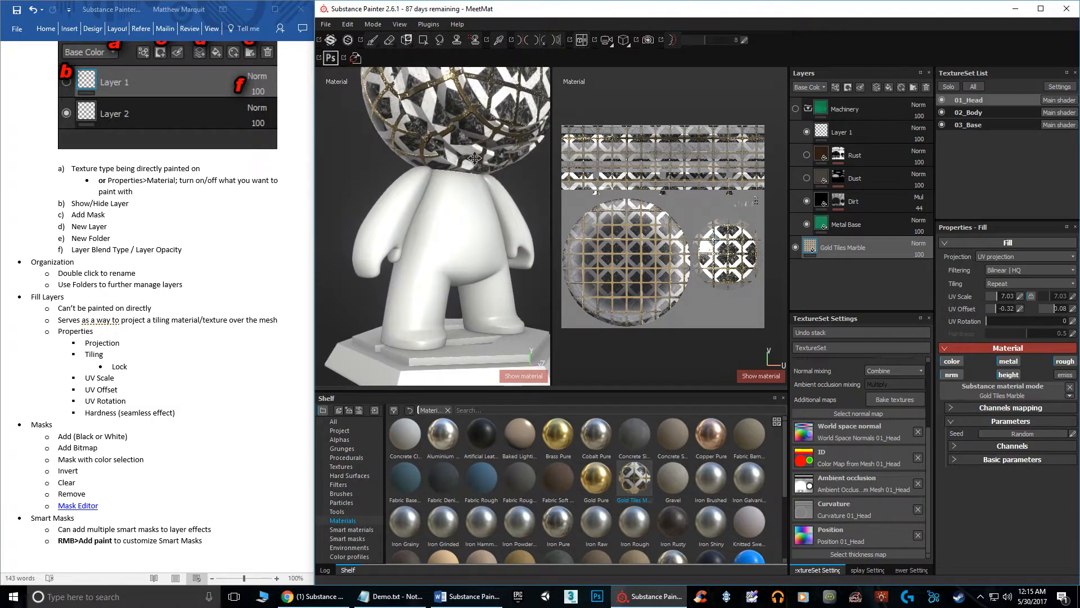
left_click(404, 599)
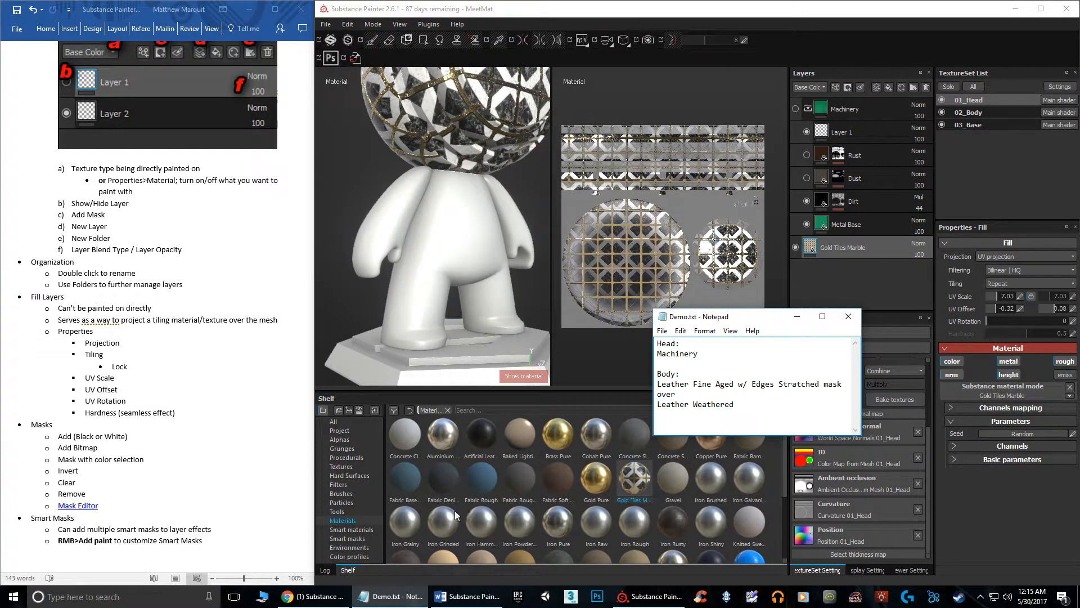
left_click(381, 602)
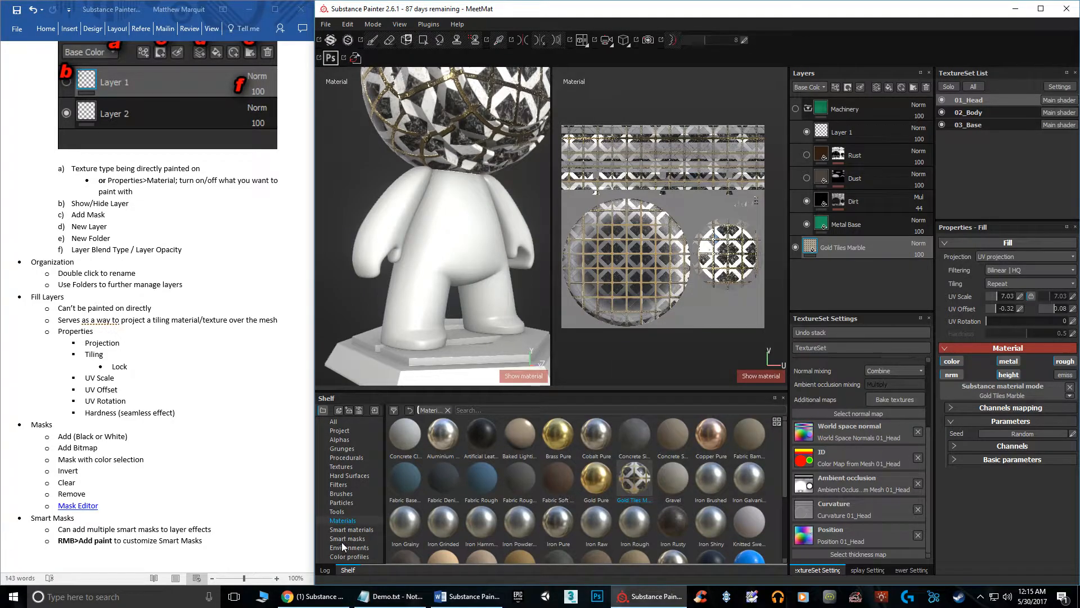
- Display the smart materials, make 02_Body the active texture set, and hide 01_Head
left_click(351, 530)
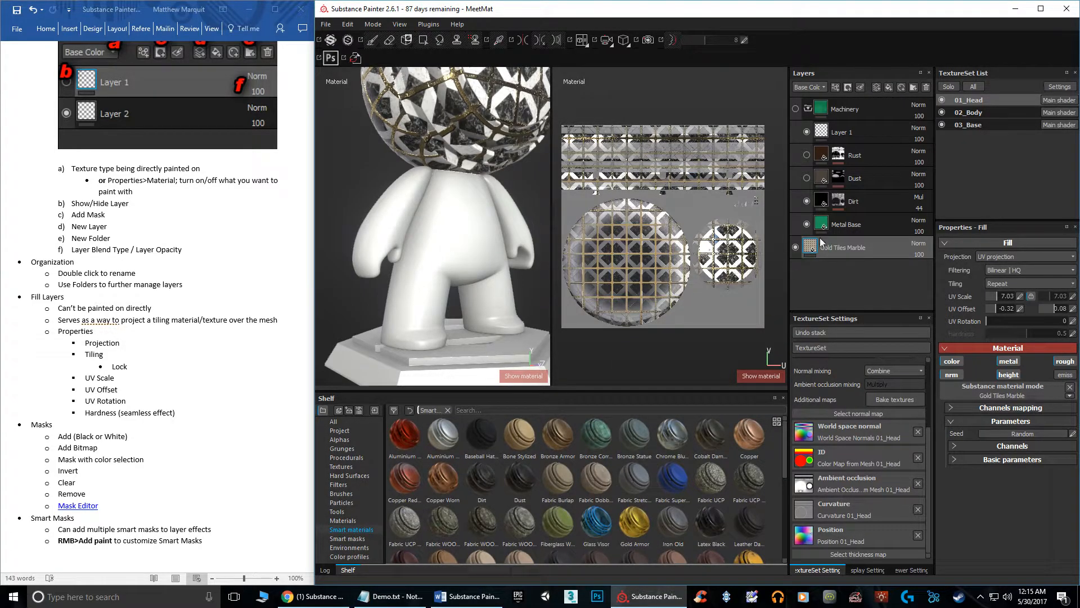
left_click(969, 112)
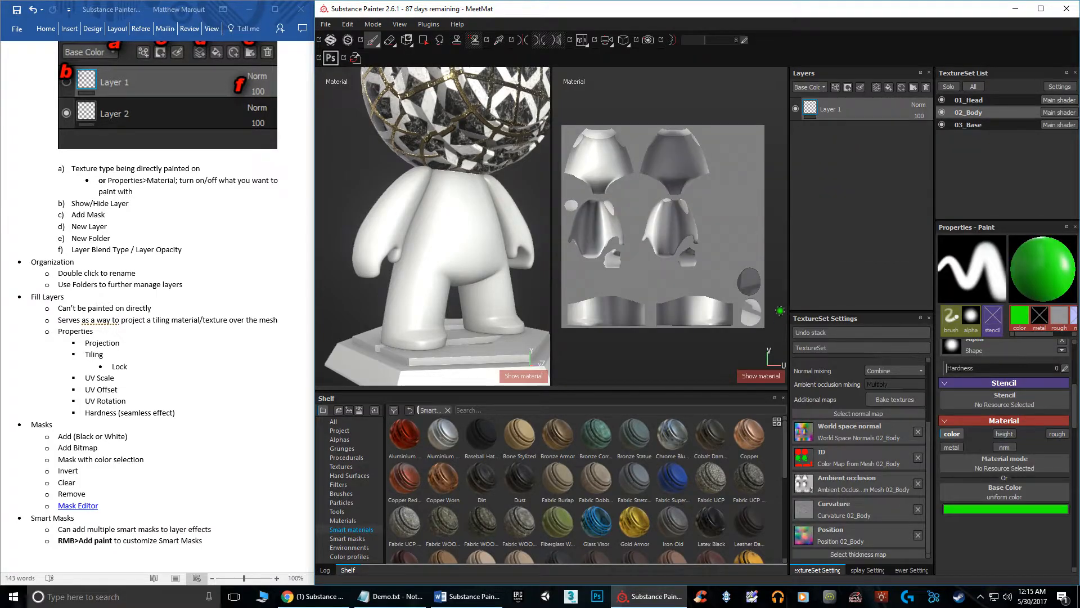
left_click(941, 99)
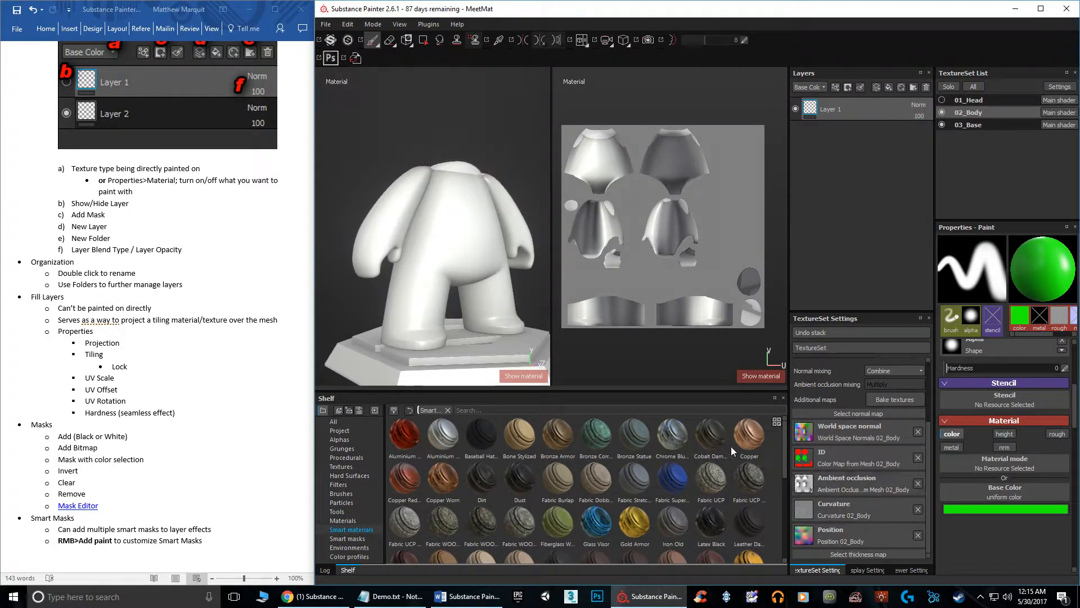
- Add the Leather Weathered smart material to the body's layer stack beneath Layer 1
mouse_move(633, 480)
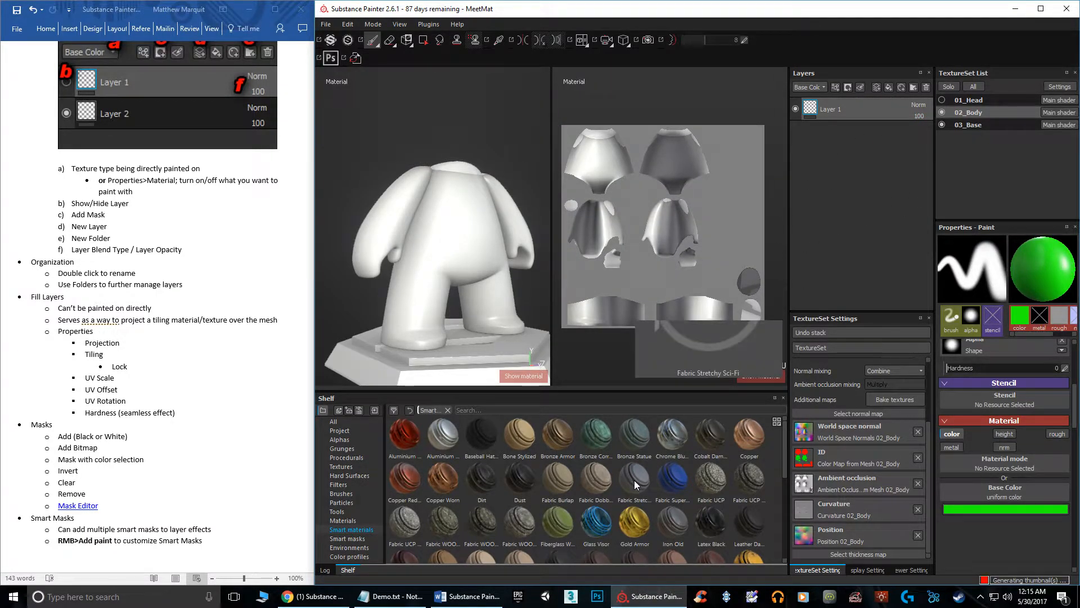
scroll(685, 484, "down", 1)
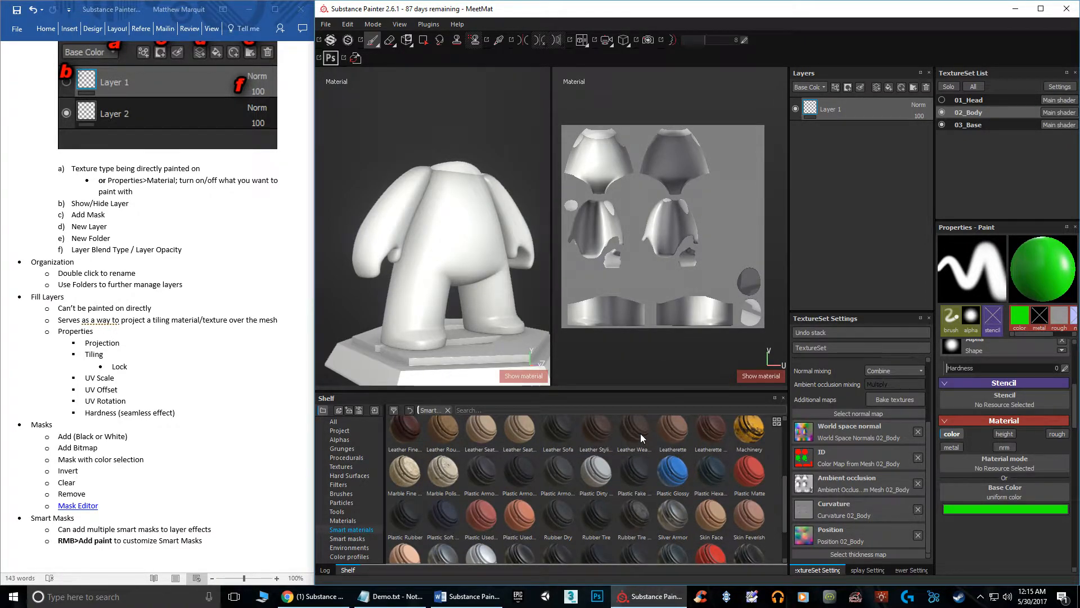
left_click_drag(637, 428, 870, 236)
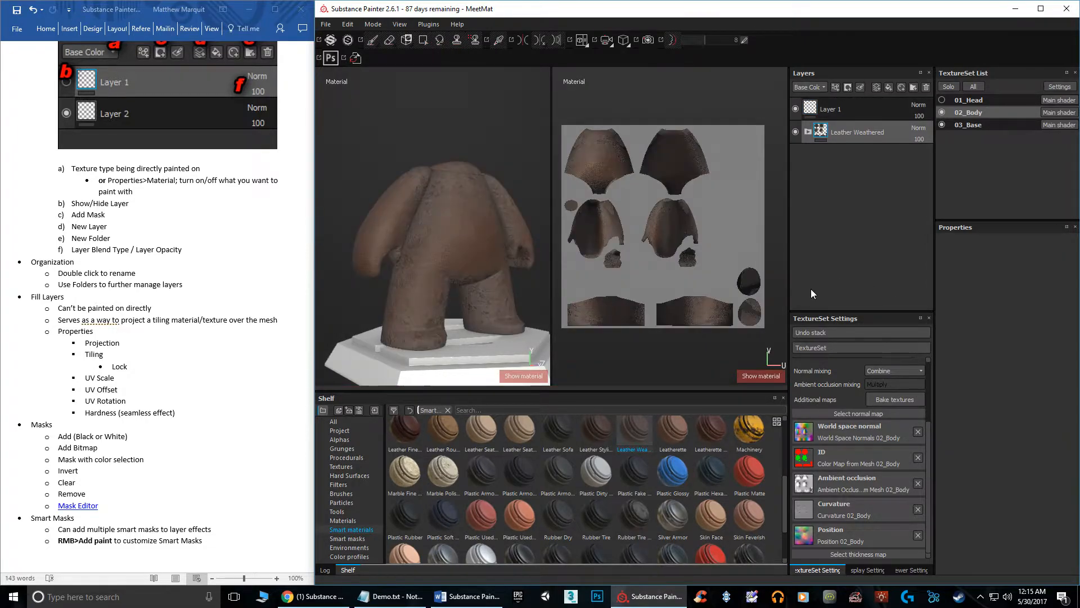
- Check the Demo.txt notes and add the Leather Fine Aged smart material between Layer 1 and Leather Weathered
left_click(392, 598)
left_click(392, 601)
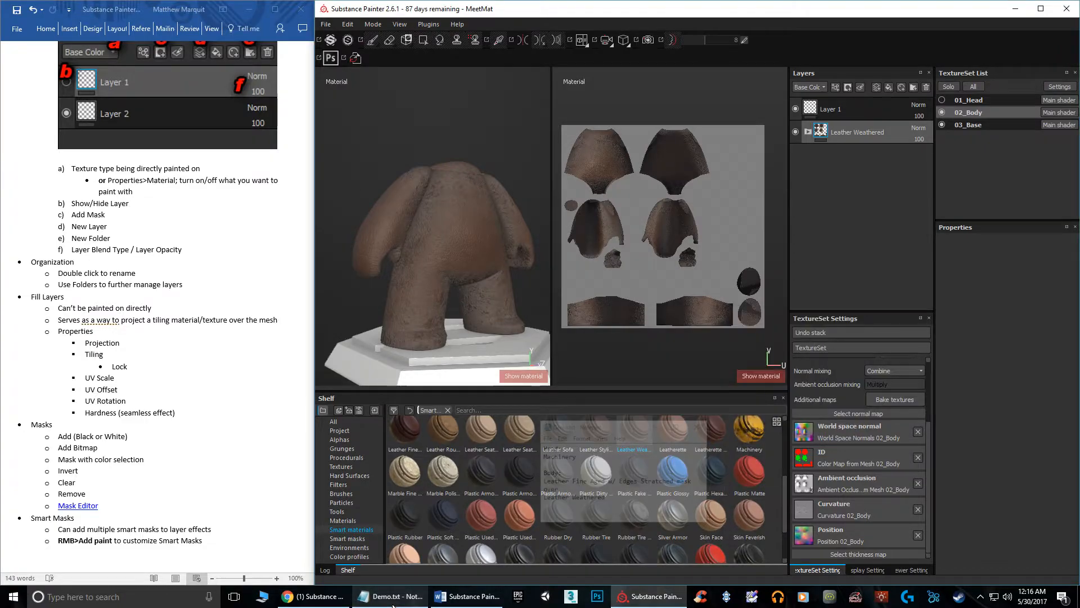
left_click(403, 428)
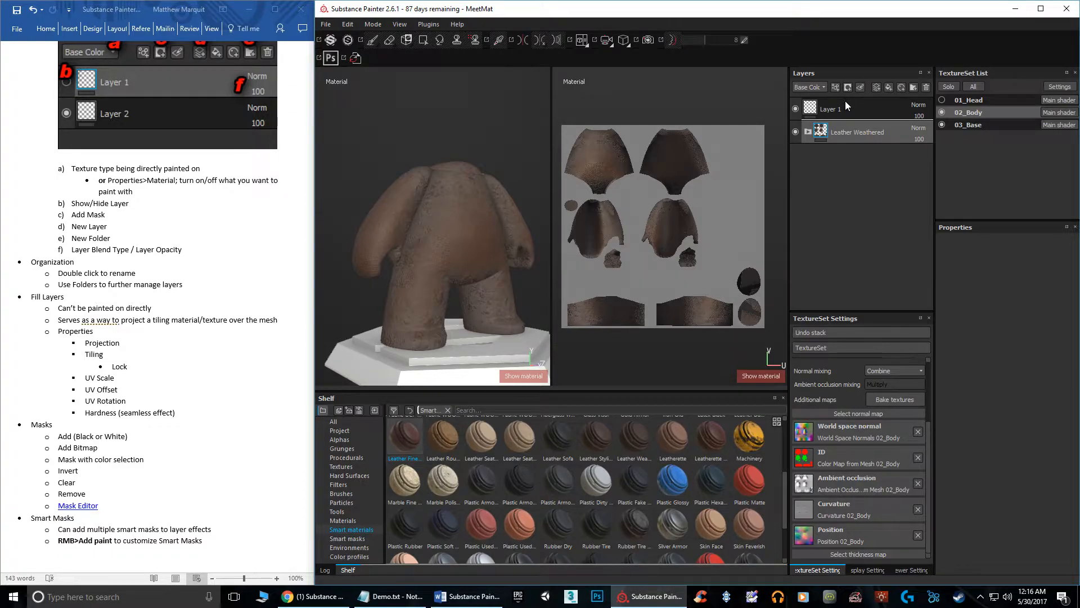
left_click_drag(845, 103, 845, 104)
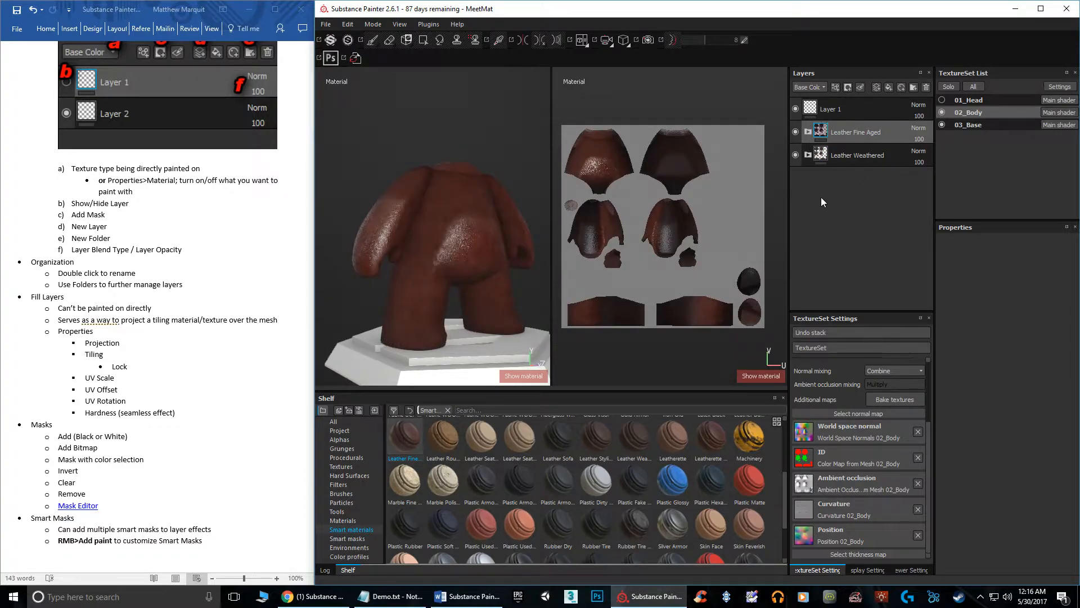
- Compare the body with Leather Fine Aged hidden and shown, and inspect the leather surface up close
left_click(795, 132)
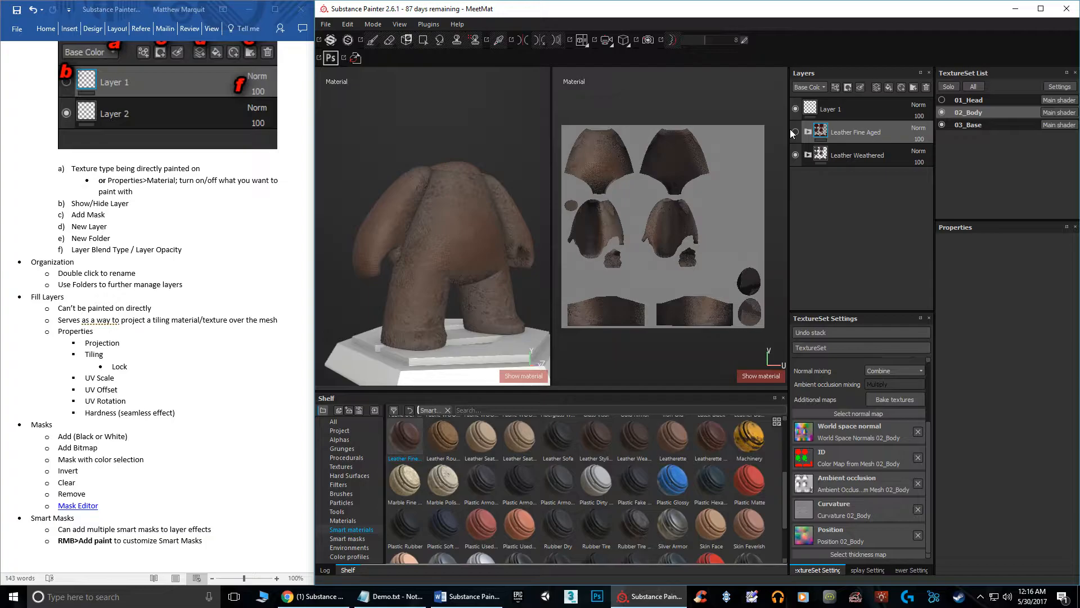
left_click(795, 132)
scroll(457, 216, "up", 5)
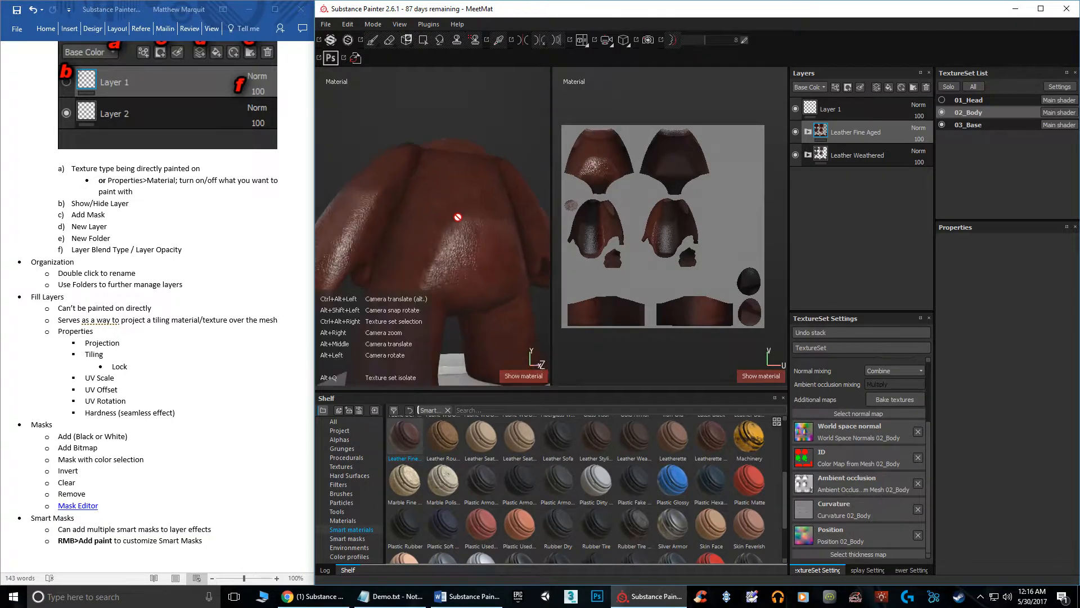
scroll(473, 201, "down", 2)
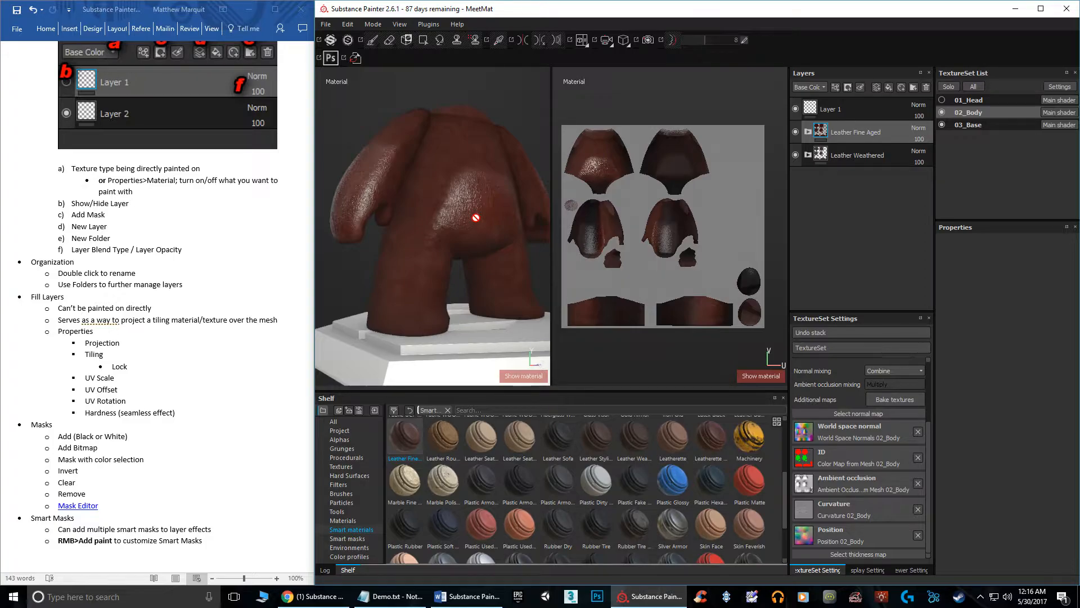
- Check the mask options and the sublayers inside the Leather Fine Aged folder
left_click(849, 85)
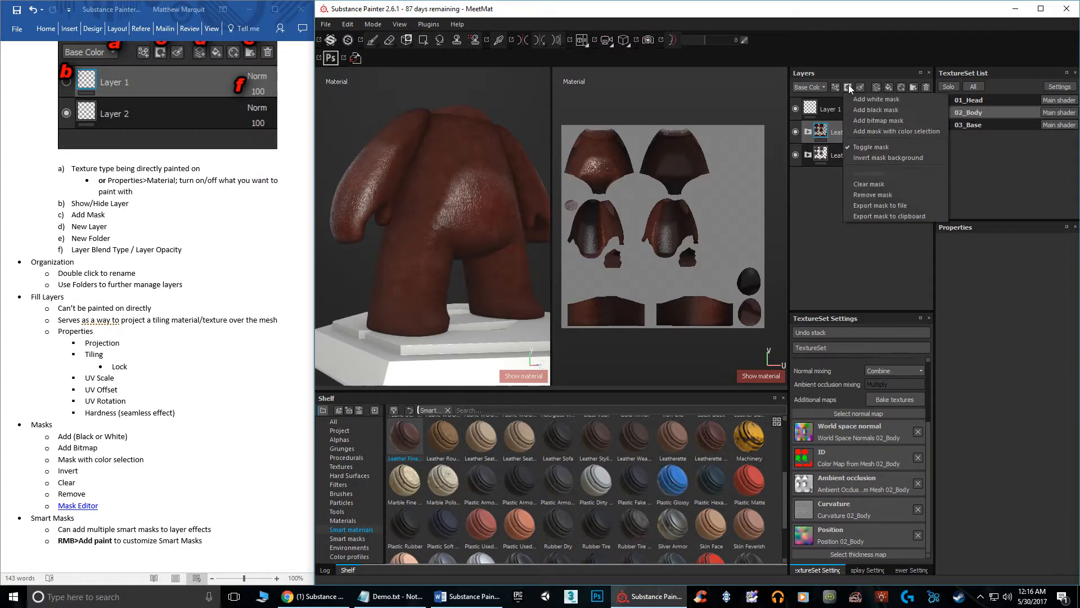
left_click(808, 132)
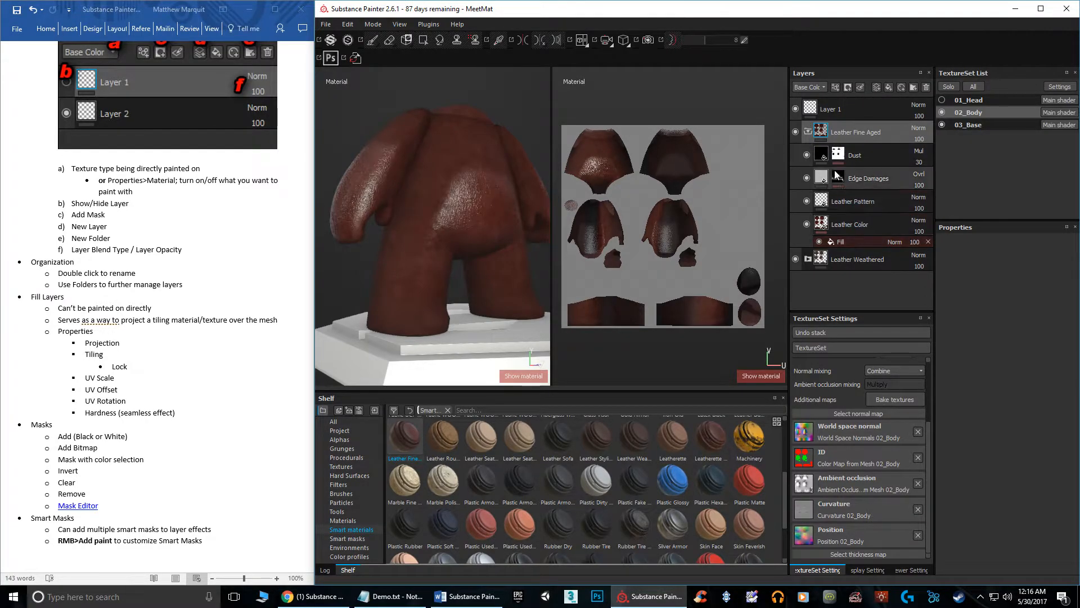
left_click(808, 133)
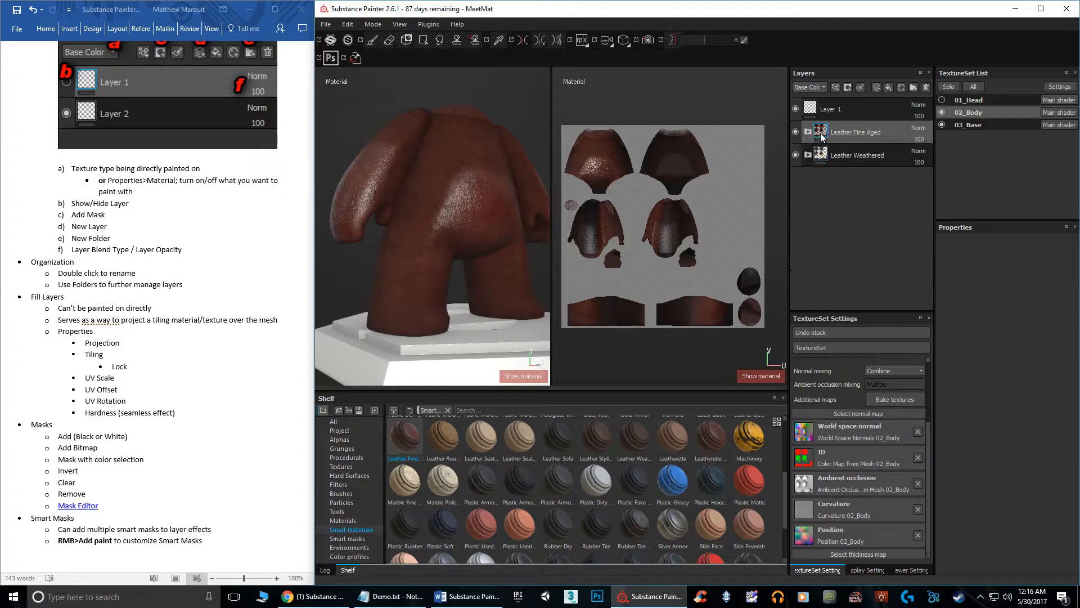
- Add a color selection mask to Leather Fine Aged and pick the red ID color of the torso and legs
left_click(848, 88)
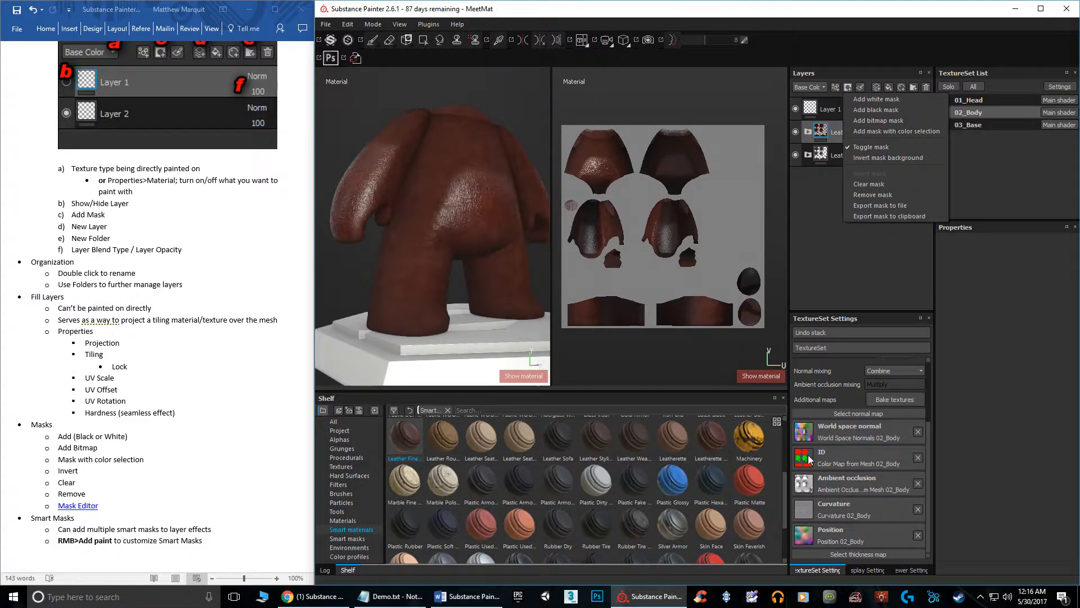
left_click(890, 130)
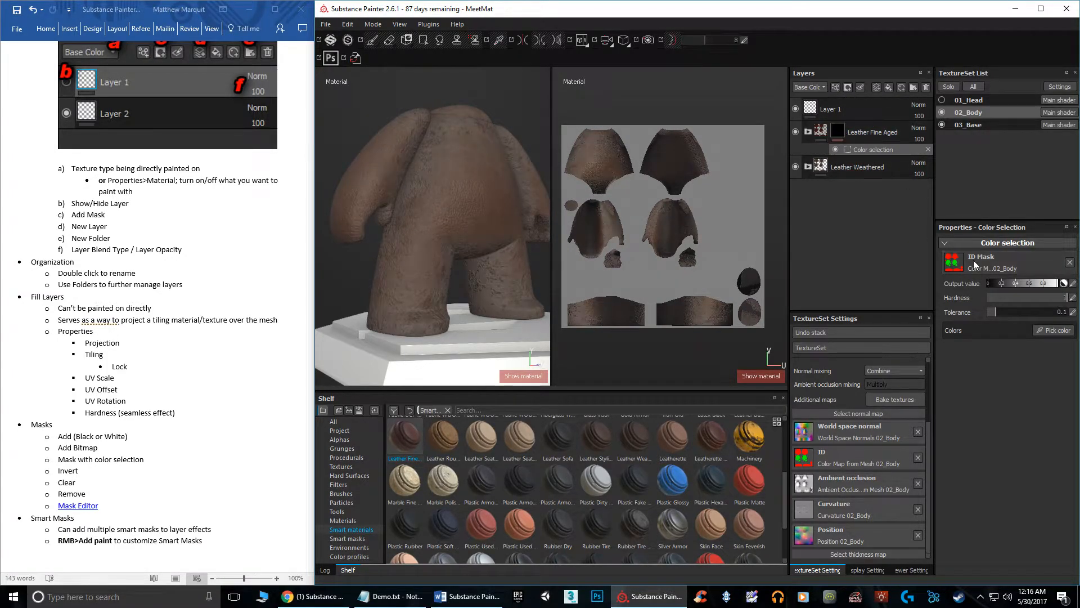
left_click(951, 265)
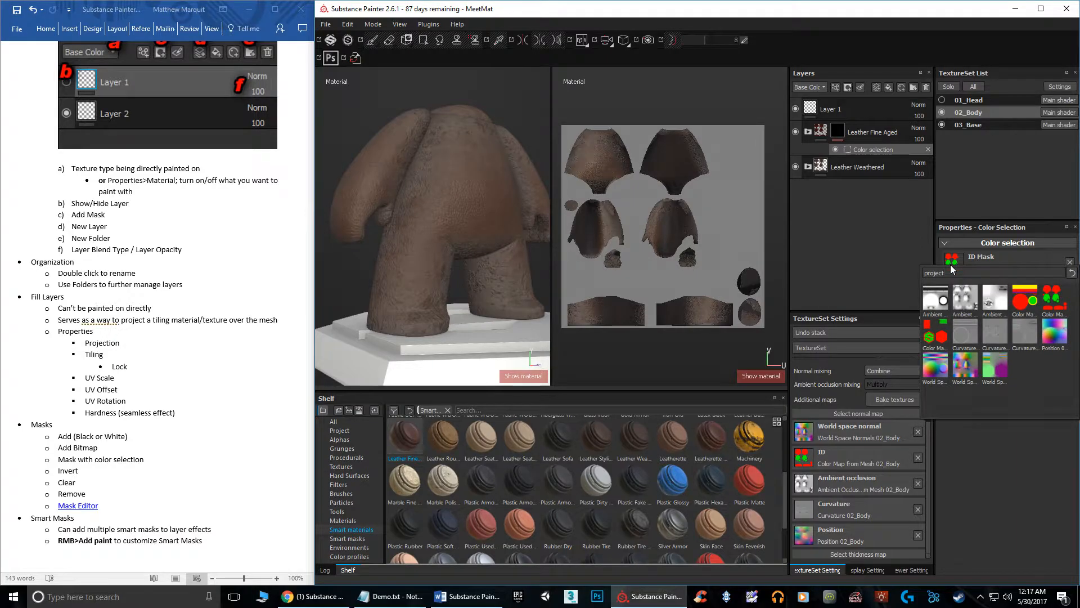
left_click(848, 151)
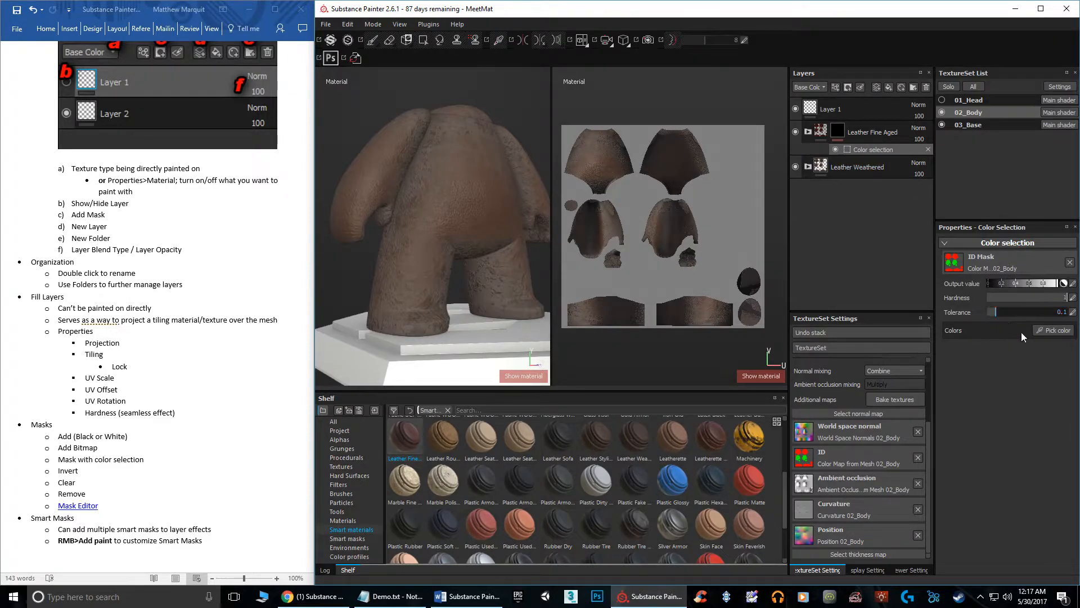
left_click(1053, 330)
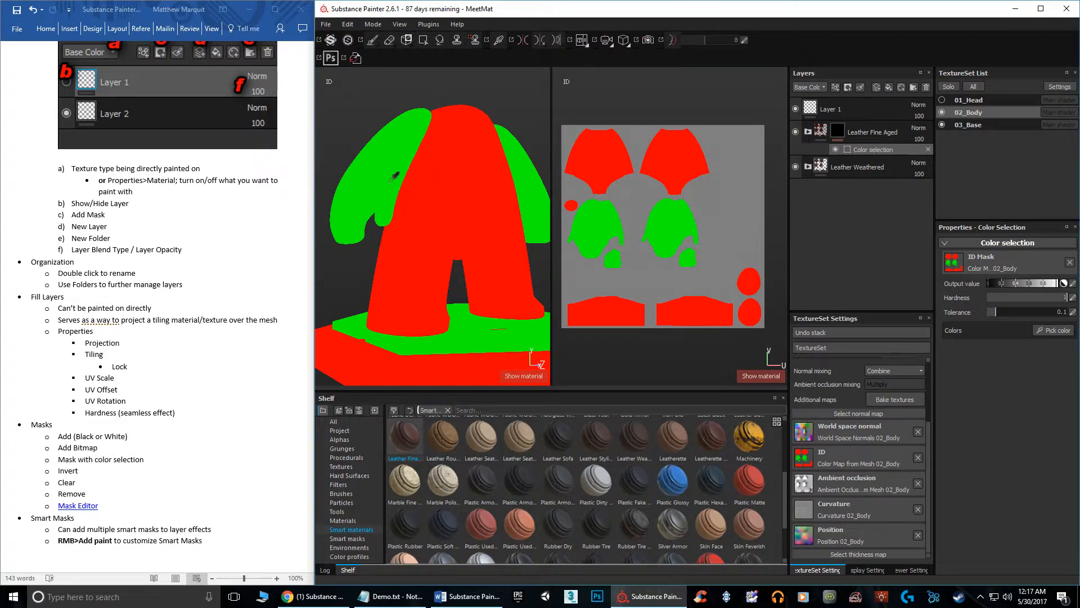
left_click(461, 151)
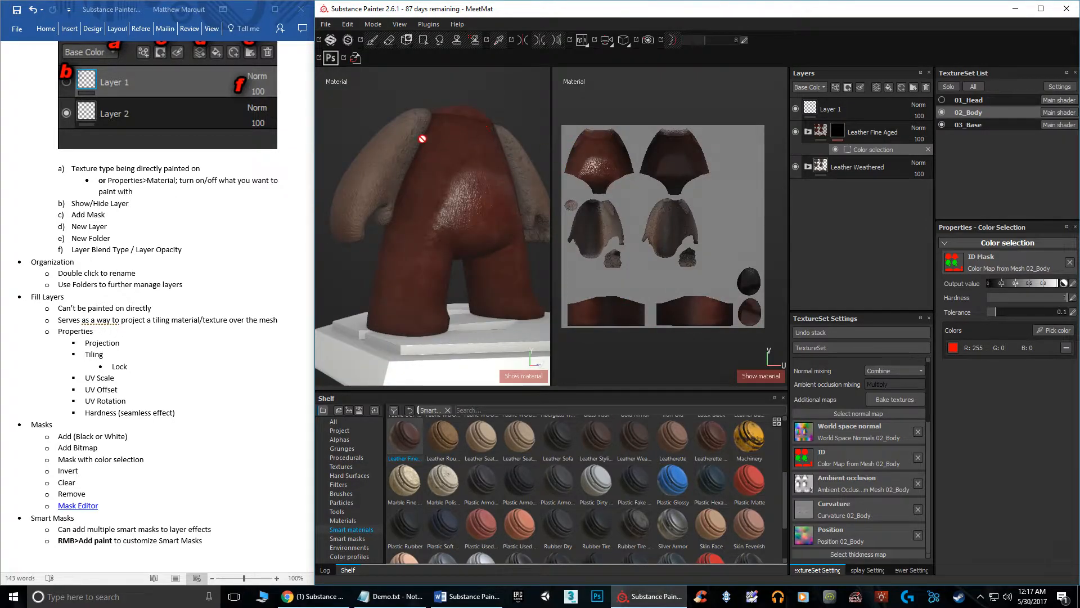
- Toggle Leather Weathered's visibility to check the masked area, and undo the color selection mask on Leather Fine Aged
left_click(795, 167)
left_click(795, 167)
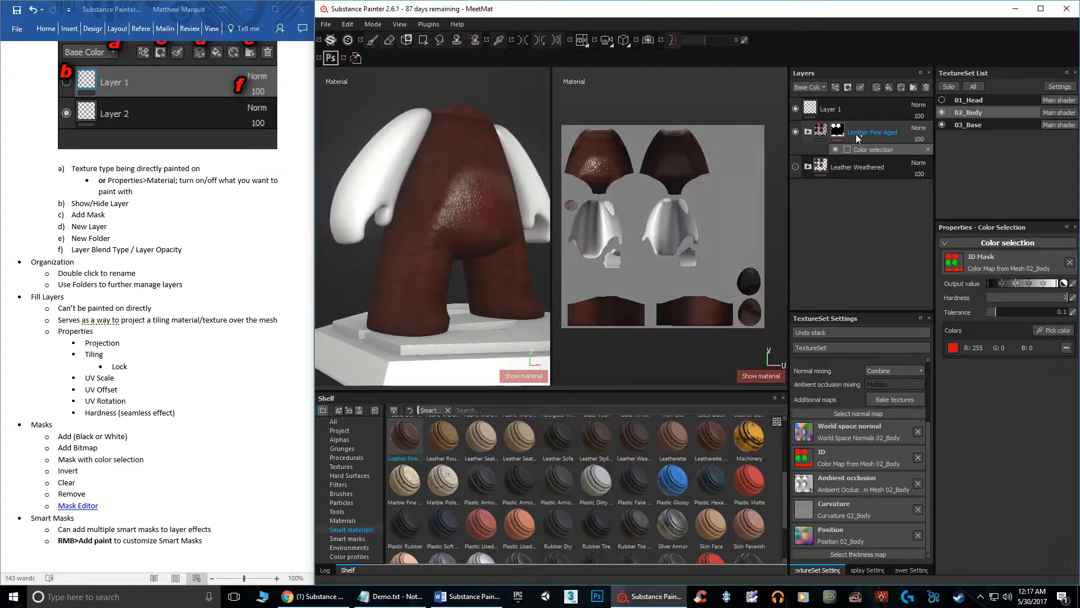
key("ctrl+z")
key("ctrl+z")
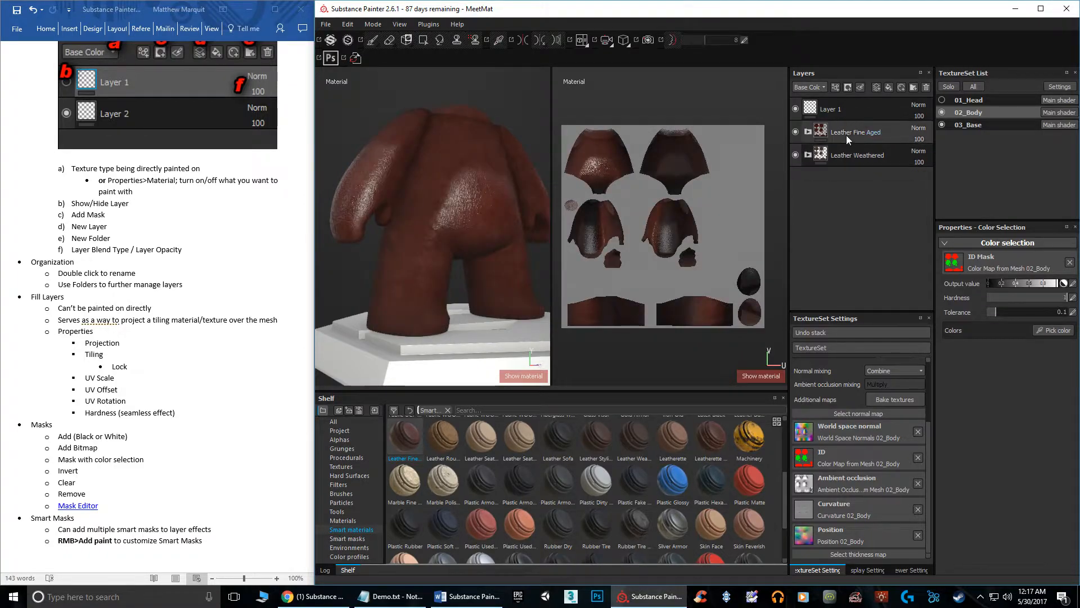
left_click(848, 129)
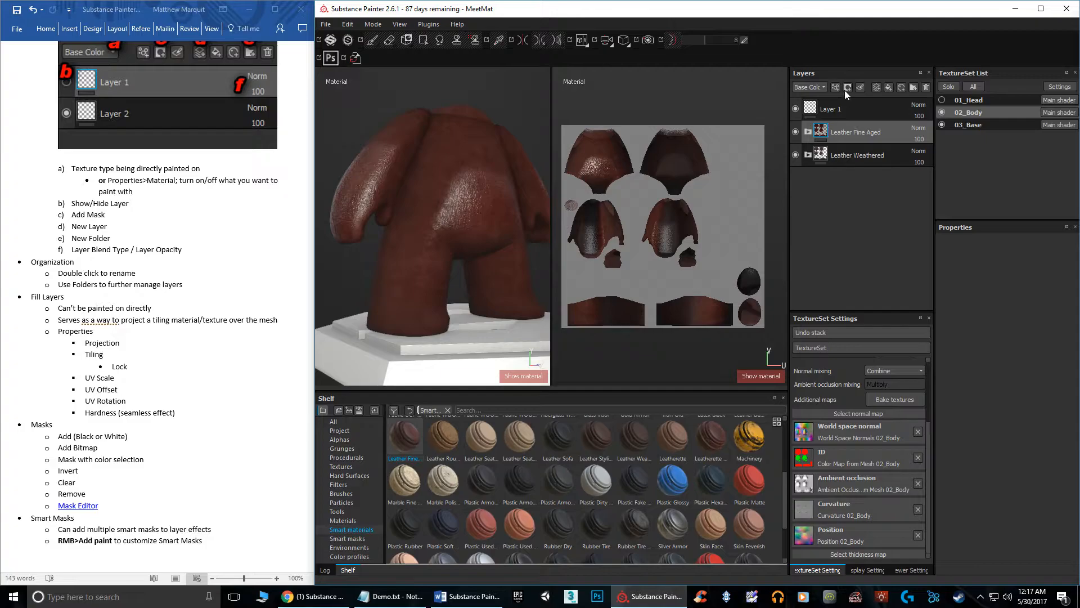
- Add a black mask to Leather Fine Aged and paint white on it over the lower back with the Artistic 1 brush
left_click(846, 88)
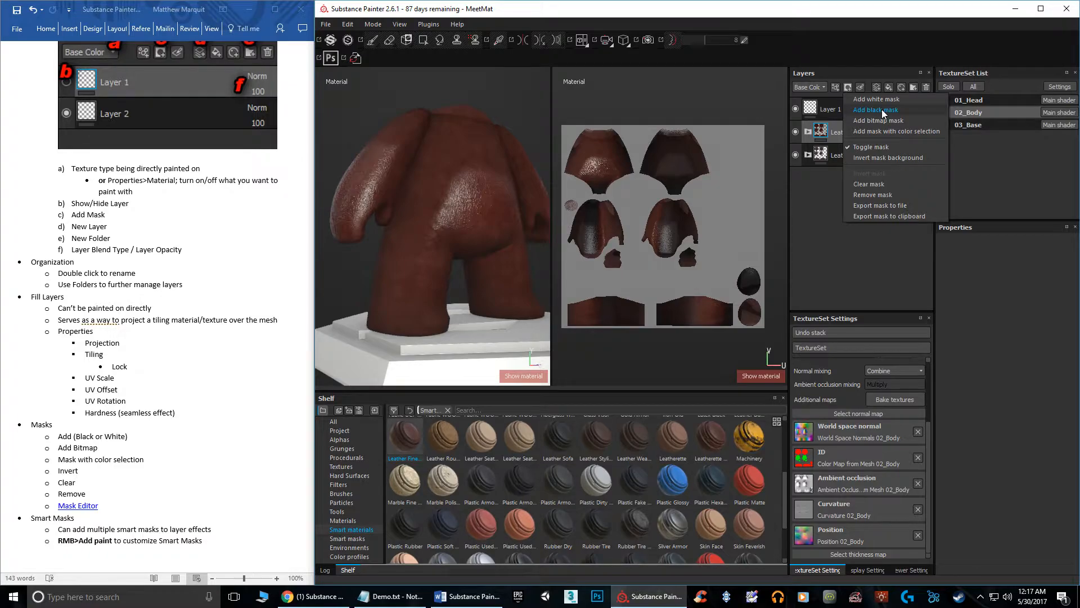
left_click(881, 110)
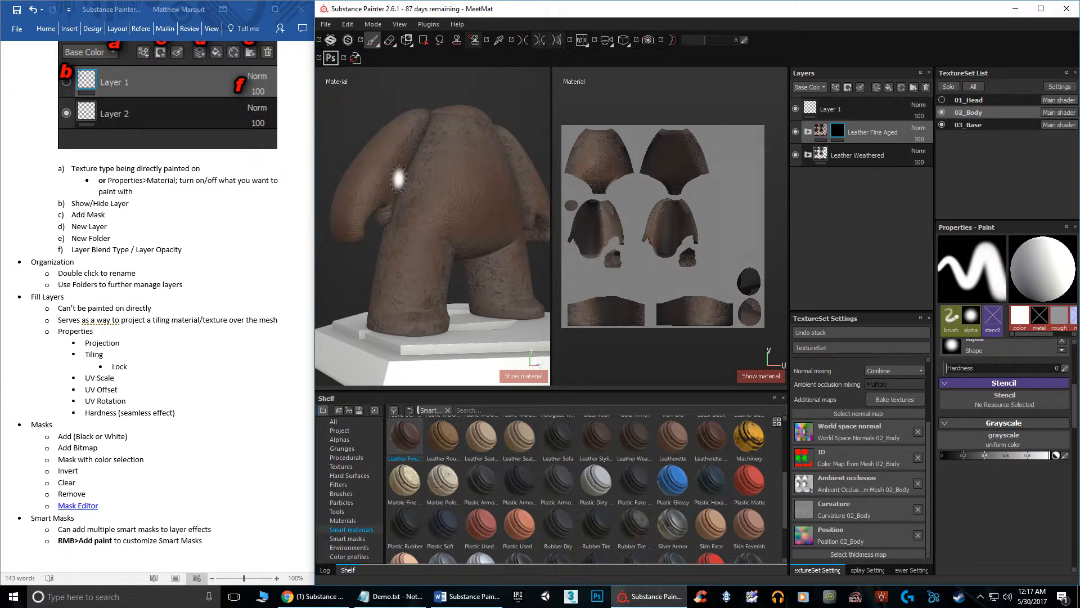
left_click(341, 494)
left_click(405, 436)
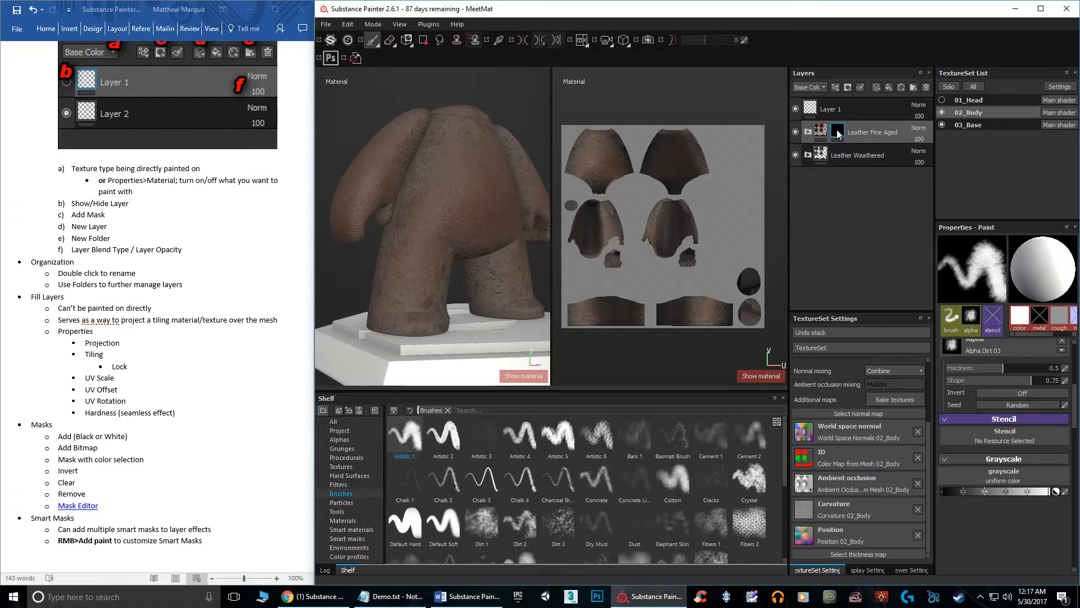
mouse_move(451, 190)
left_mouse_down()
mouse_move(458, 197)
mouse_move(492, 176)
mouse_move(486, 203)
mouse_move(481, 172)
mouse_move(459, 214)
mouse_move(452, 200)
left_mouse_up()
scroll(444, 214, "up", 5)
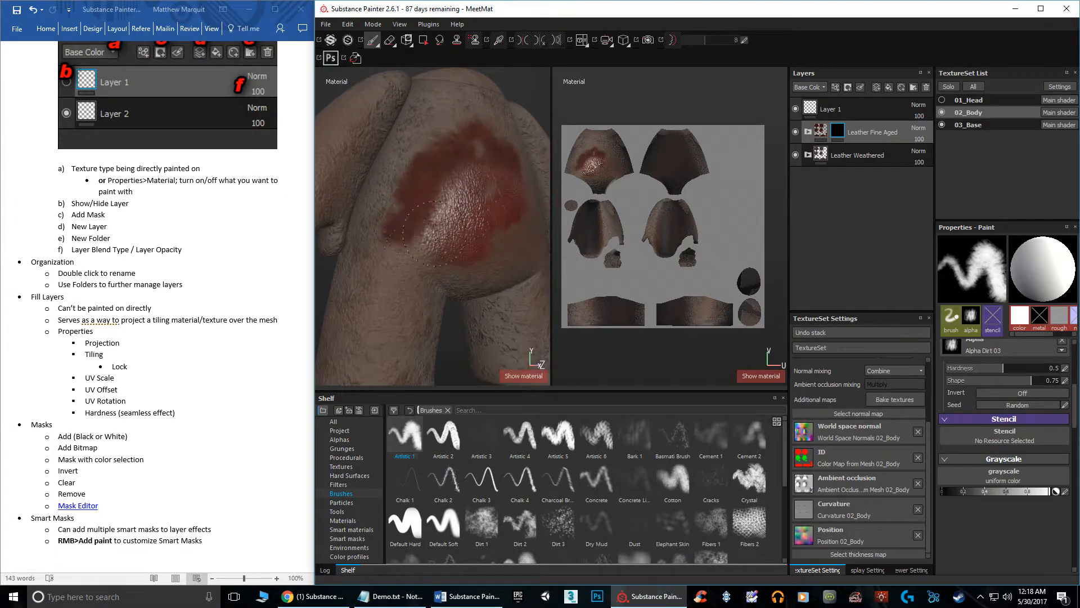
left_click_drag(435, 234, 419, 279)
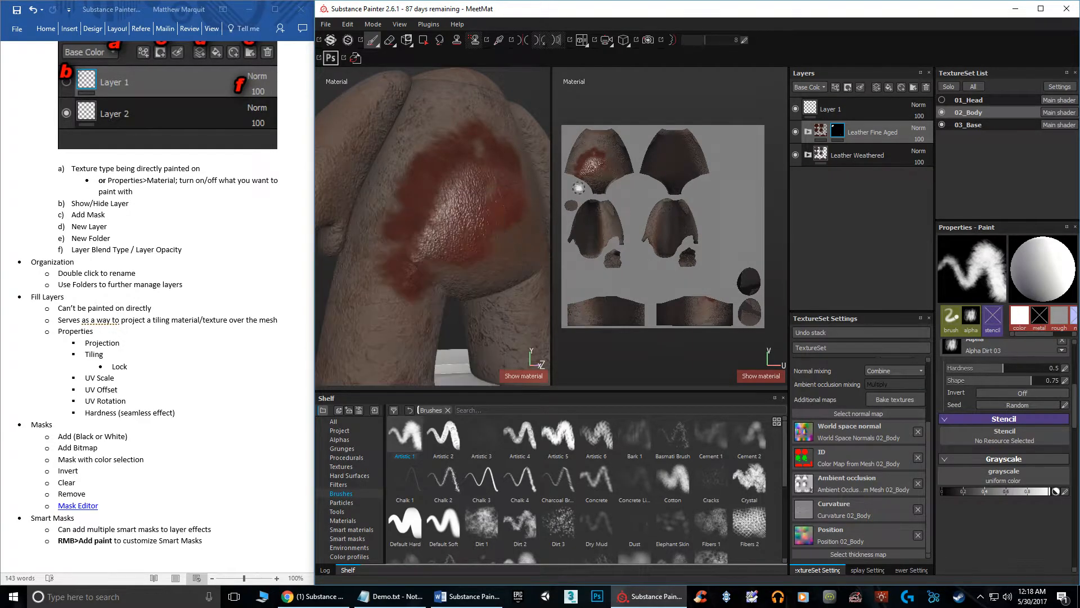
- Invert the Leather Fine Aged mask and try a white stroke on it near the lower-back patch
left_click(820, 135)
left_click(838, 131)
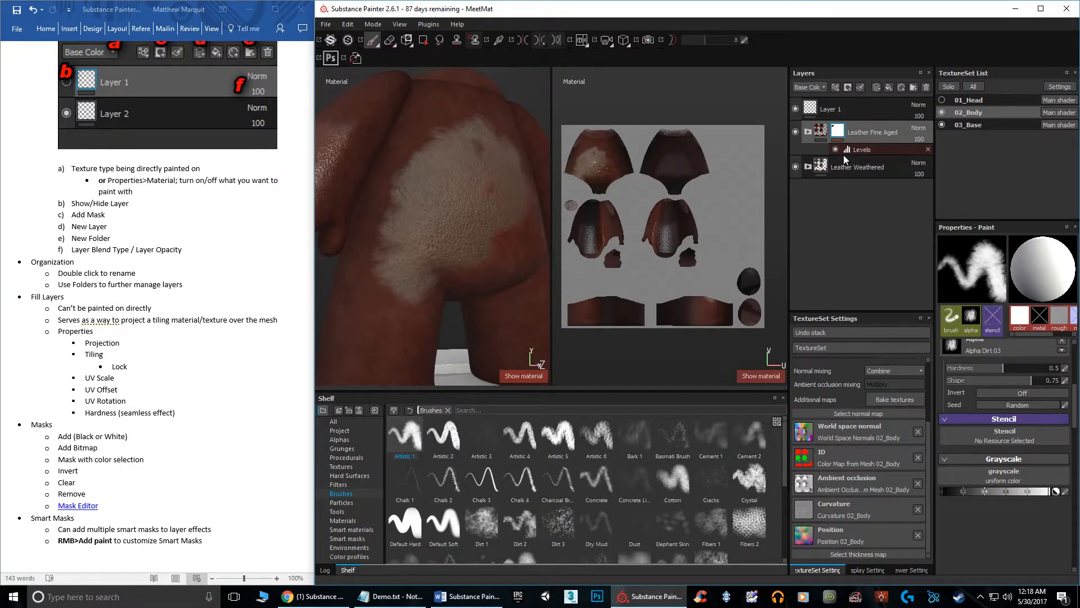
left_click_drag(387, 179, 405, 171)
- Set the brush grayscale to black and paint the mask over the lower-back patch to bring back Leather Fine Aged
scroll(993, 387, "up", 3)
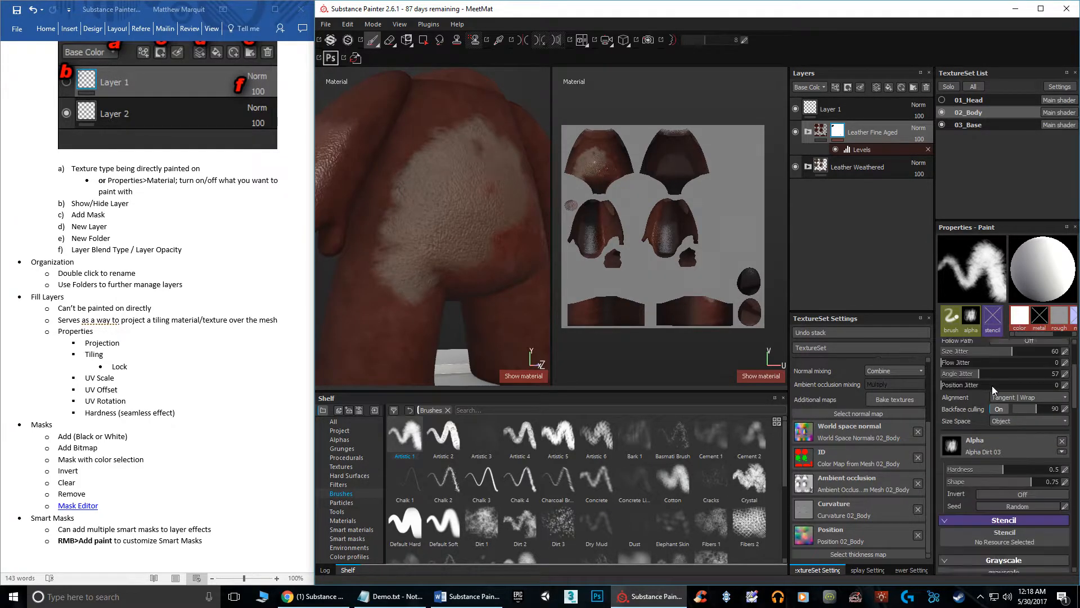
scroll(991, 386, "up", 3)
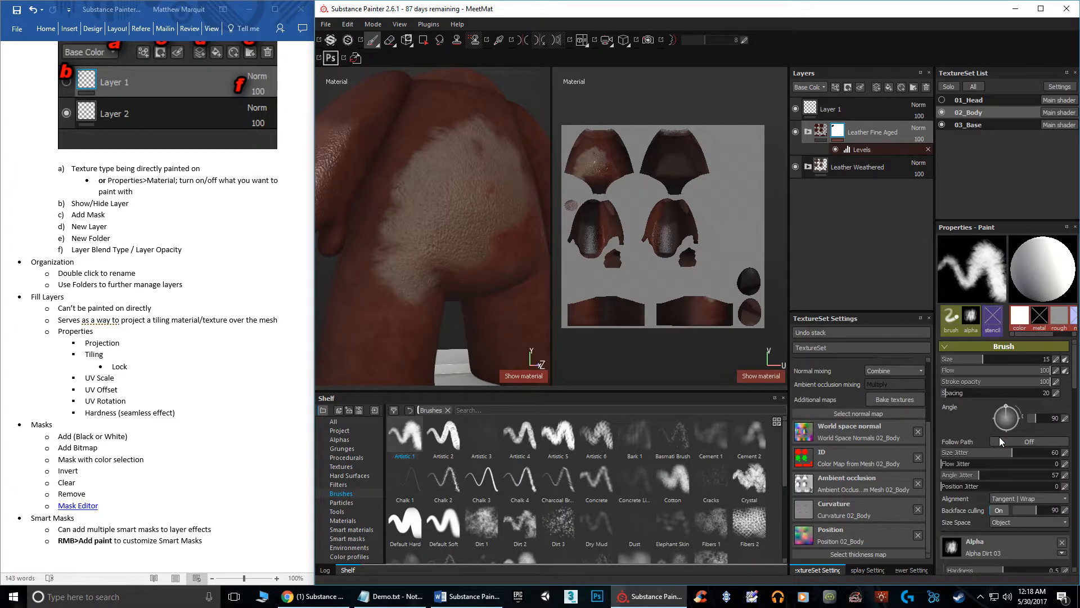
scroll(1000, 441, "down", 1)
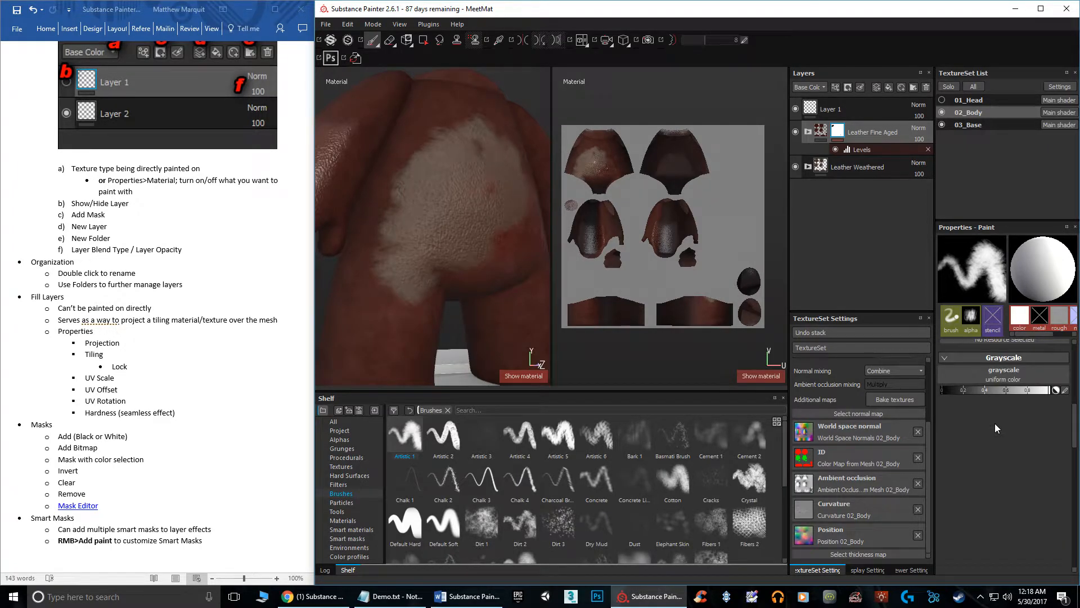
left_click(1017, 316)
left_click_drag(1008, 384, 941, 381)
mouse_move(478, 211)
left_mouse_down()
mouse_move(486, 202)
mouse_move(410, 281)
mouse_move(401, 239)
mouse_move(411, 191)
mouse_move(439, 169)
mouse_move(400, 186)
mouse_move(504, 193)
mouse_move(463, 155)
mouse_move(454, 172)
left_mouse_up()
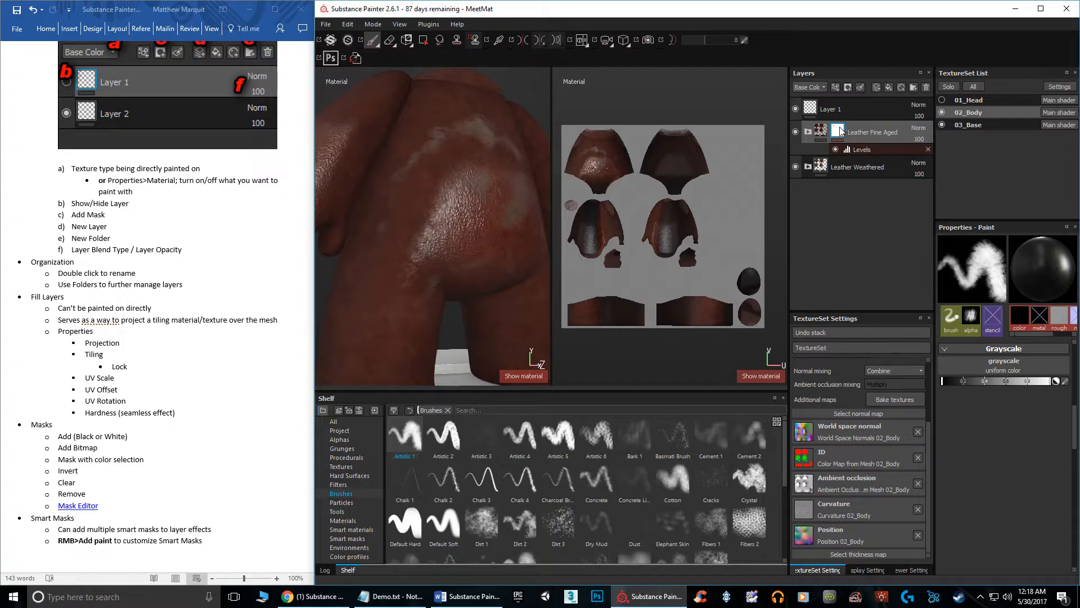
left_click_drag(491, 198, 499, 211)
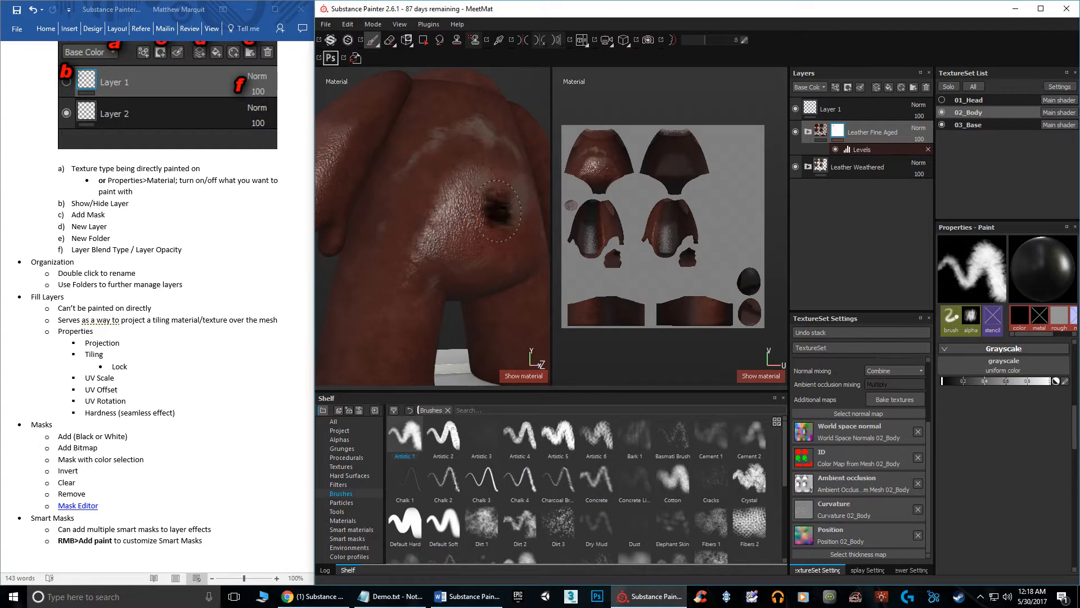
- Swap the brush grayscale between black and white while painting the mask over the lower back
key("x")
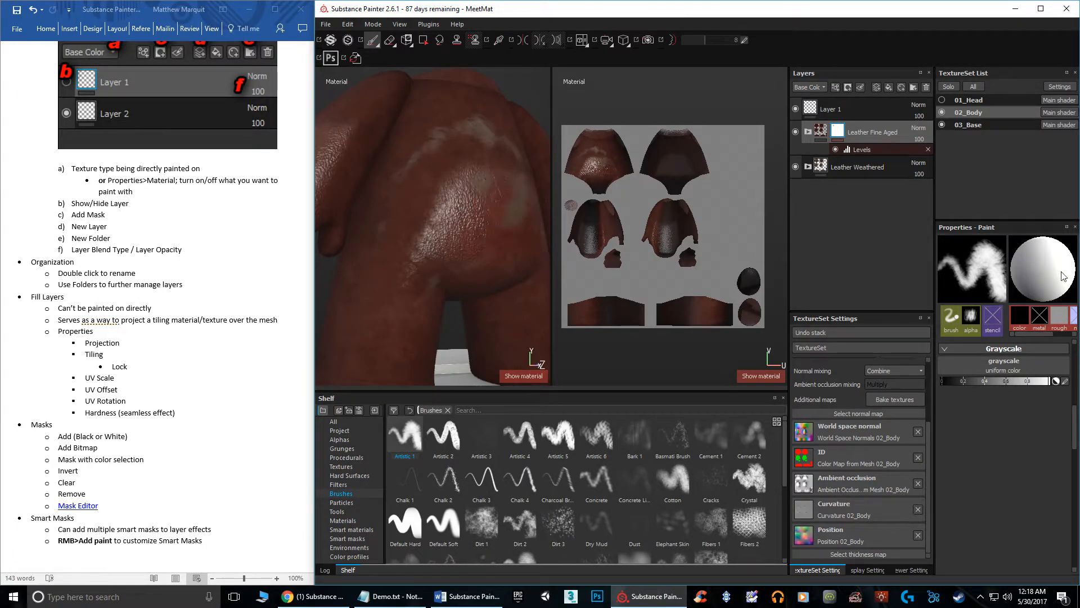
key("x")
key("x")
key("x")
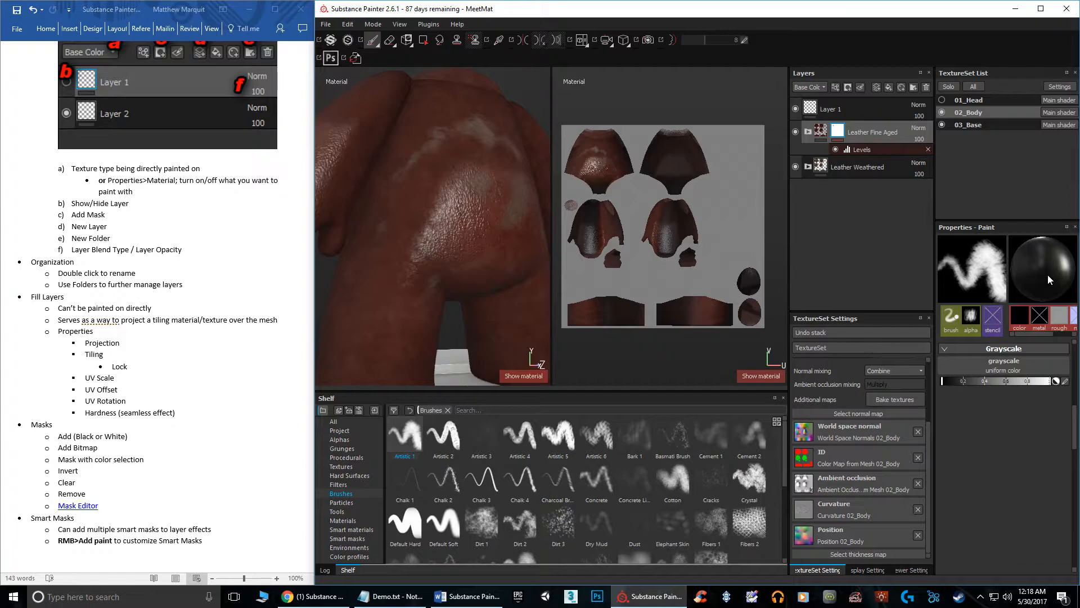
key("x")
key("d")
mouse_move(443, 192)
left_mouse_down()
mouse_move(473, 203)
mouse_move(458, 143)
mouse_move(495, 180)
left_mouse_up()
key("x")
mouse_move(516, 217)
left_mouse_down()
mouse_move(470, 214)
mouse_move(431, 194)
mouse_move(411, 208)
mouse_move(424, 231)
mouse_move(489, 169)
left_mouse_up()
key("x")
key("x")
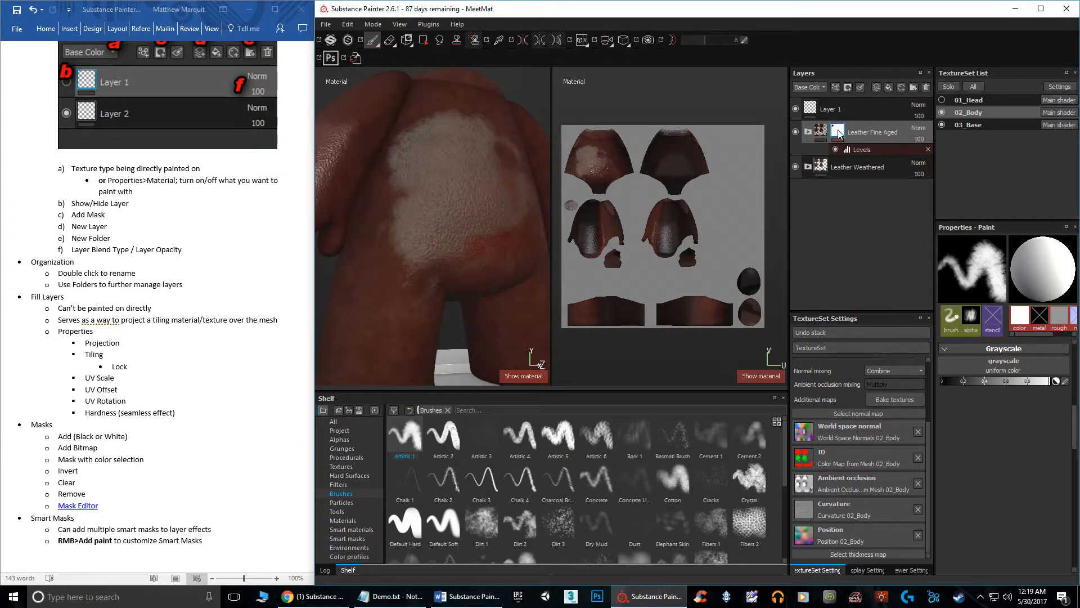
- Clear the mask on Leather Fine Aged and check its preview
right_click(838, 132)
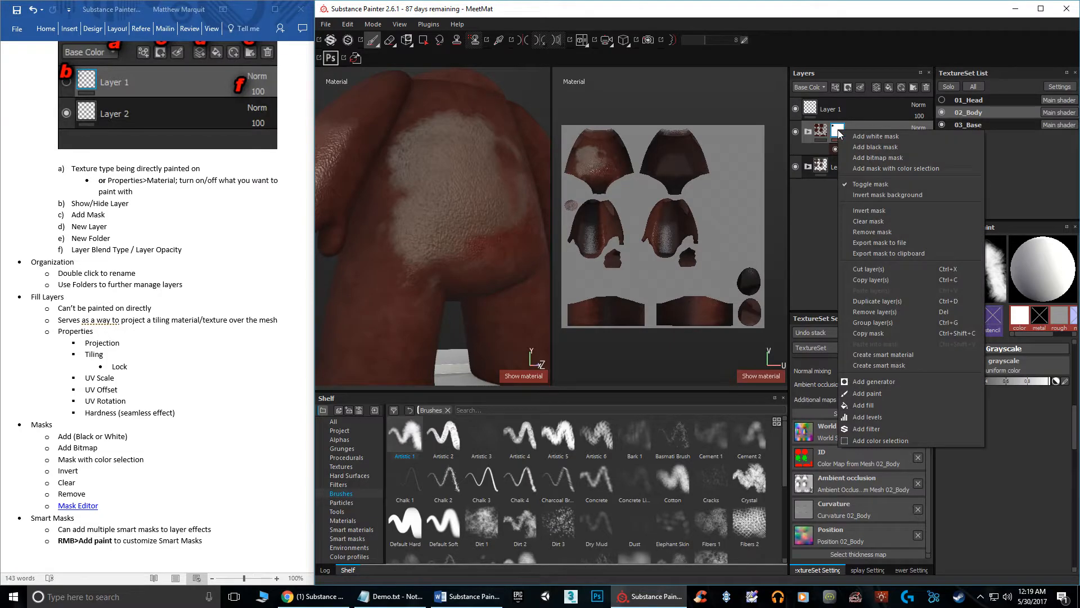
left_click(885, 223)
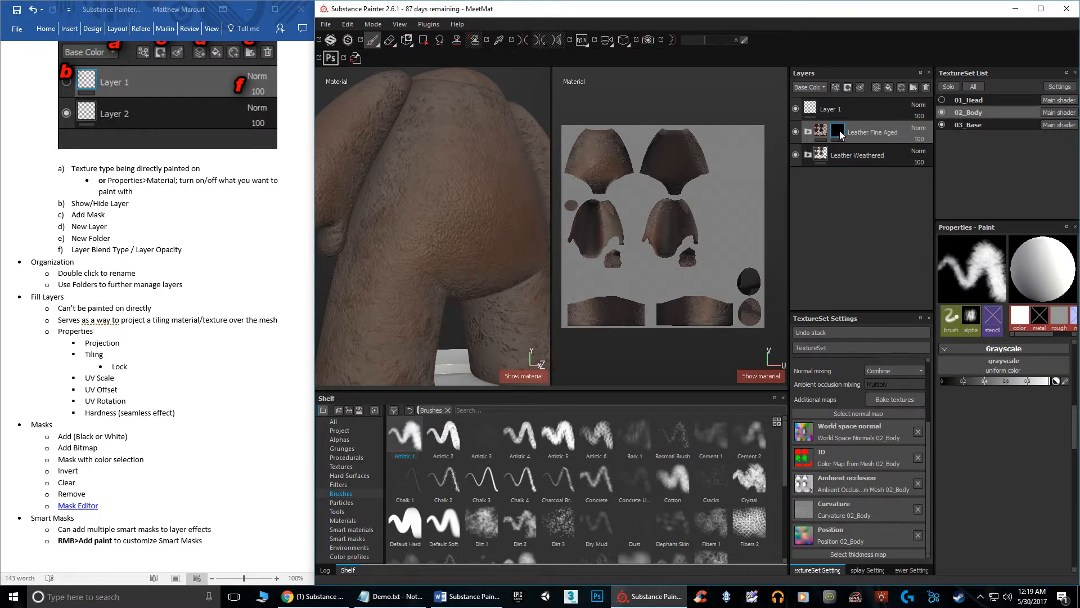
mouse_move(841, 135)
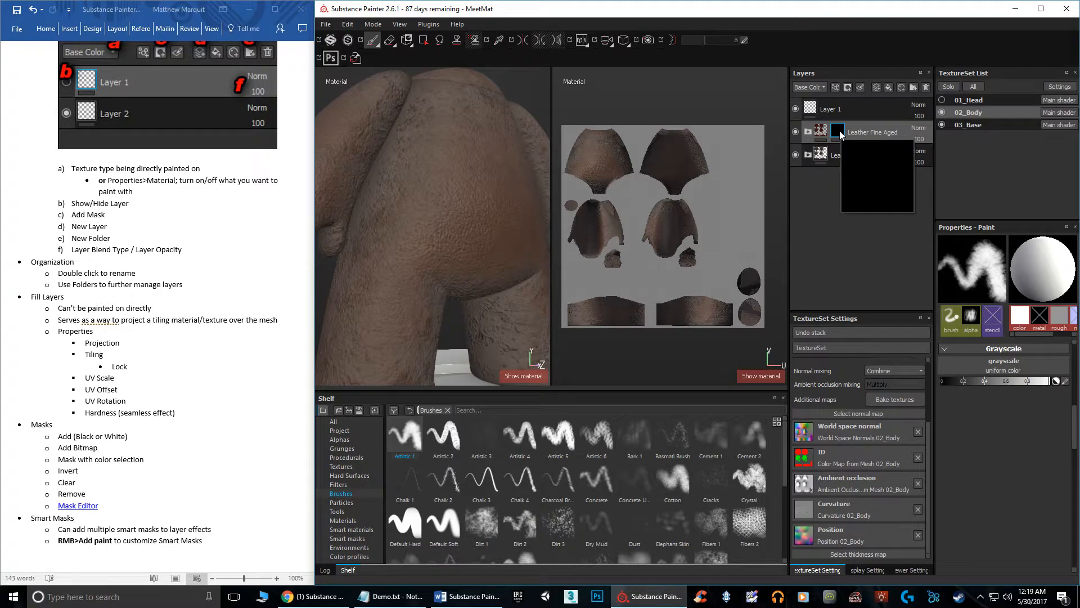
- Remove the mask from Leather Fine Aged and review the available mask options
right_click(840, 134)
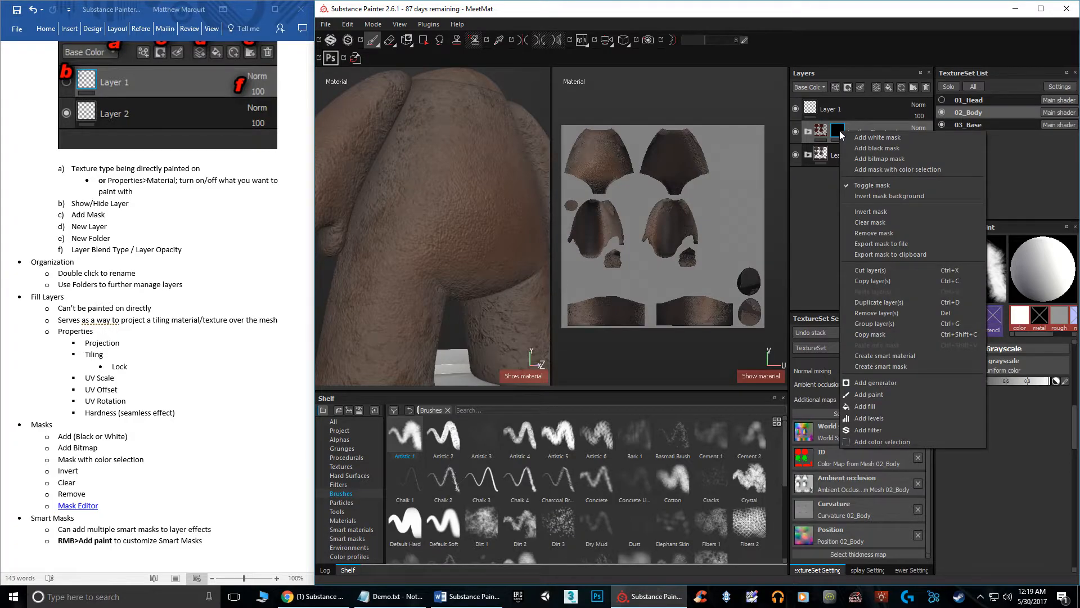
left_click(821, 132)
left_click(841, 128)
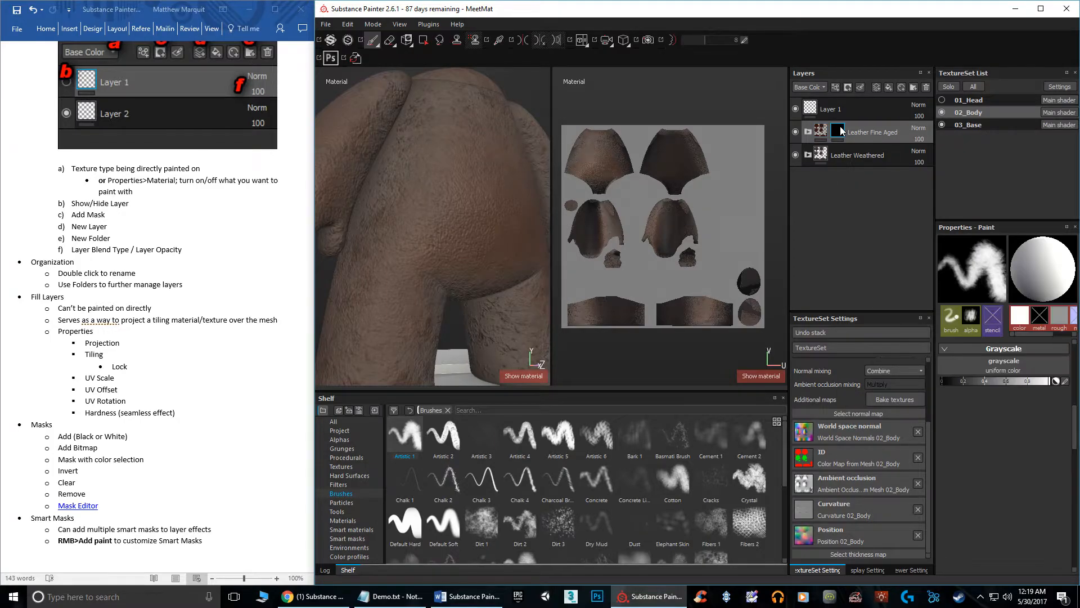
right_click(841, 128)
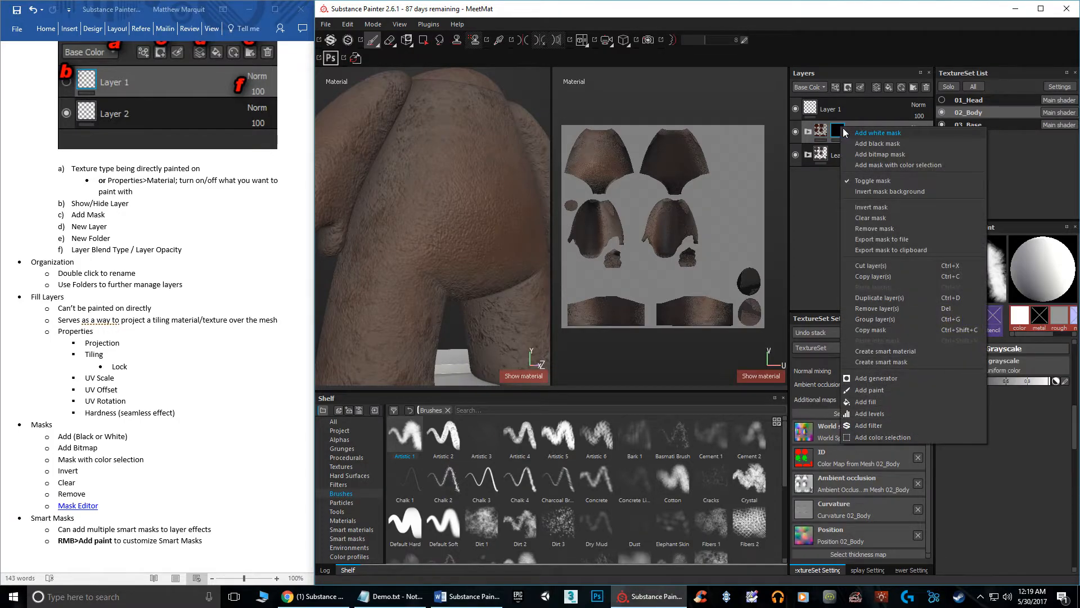
left_click(875, 228)
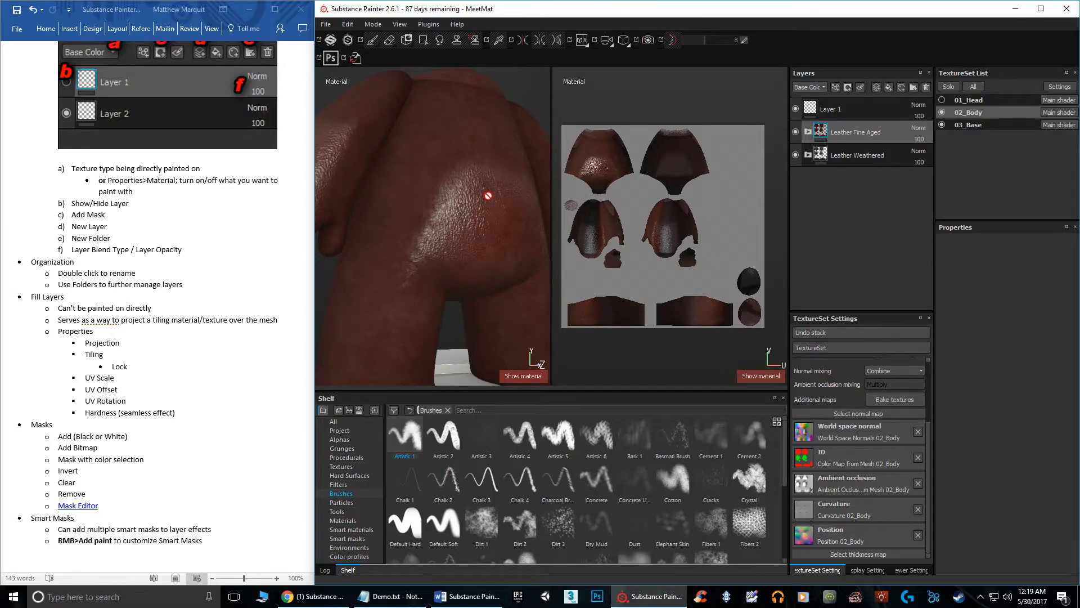
left_click(848, 87)
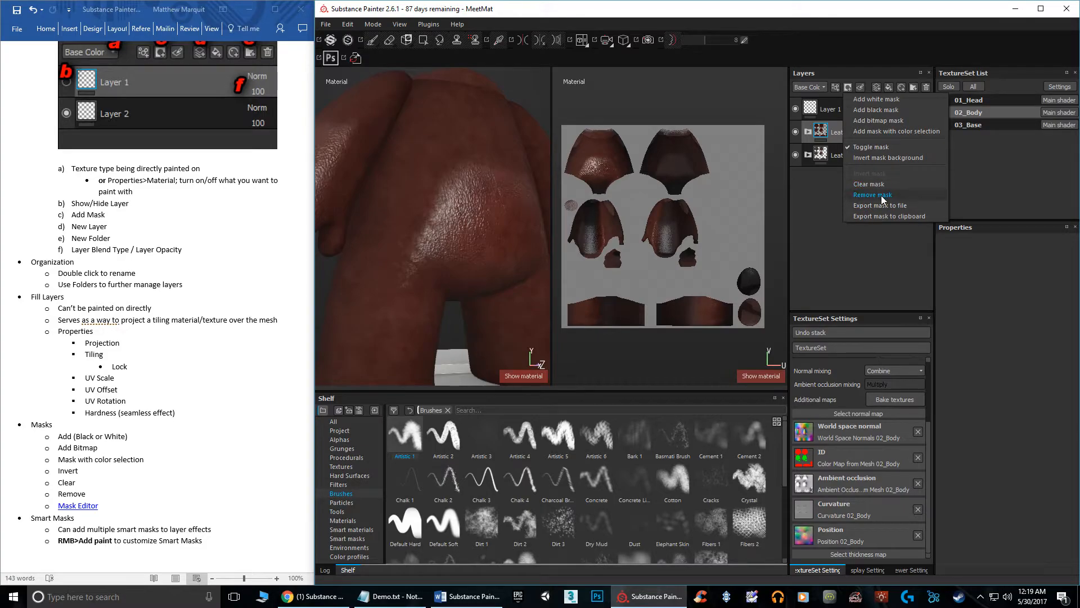
left_click(840, 253)
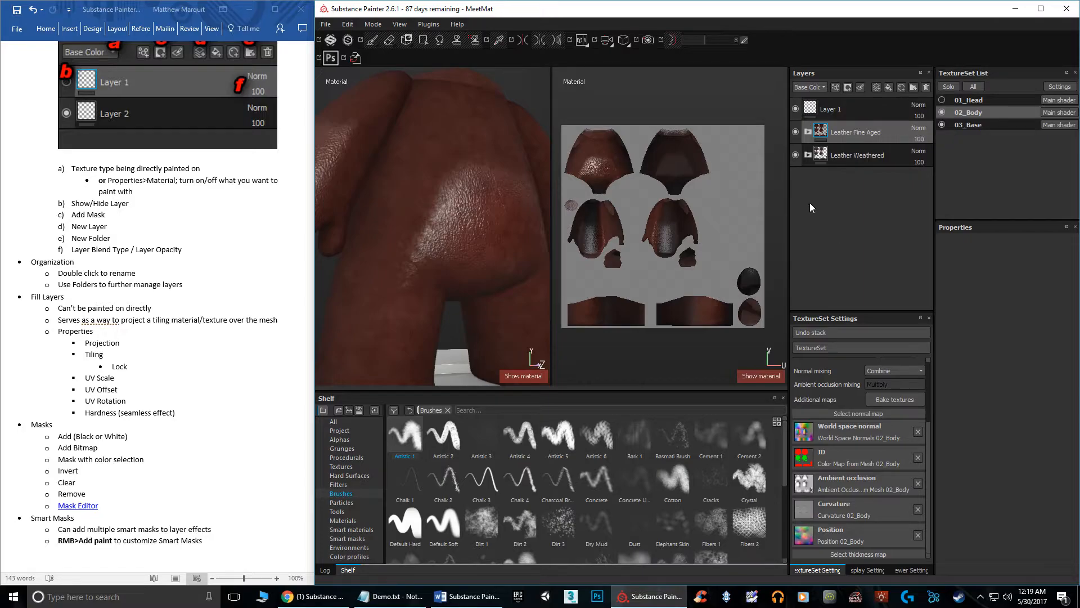
- Apply the Edges Scratched smart mask to the Leather Fine Aged layer and view the body
left_click(354, 539)
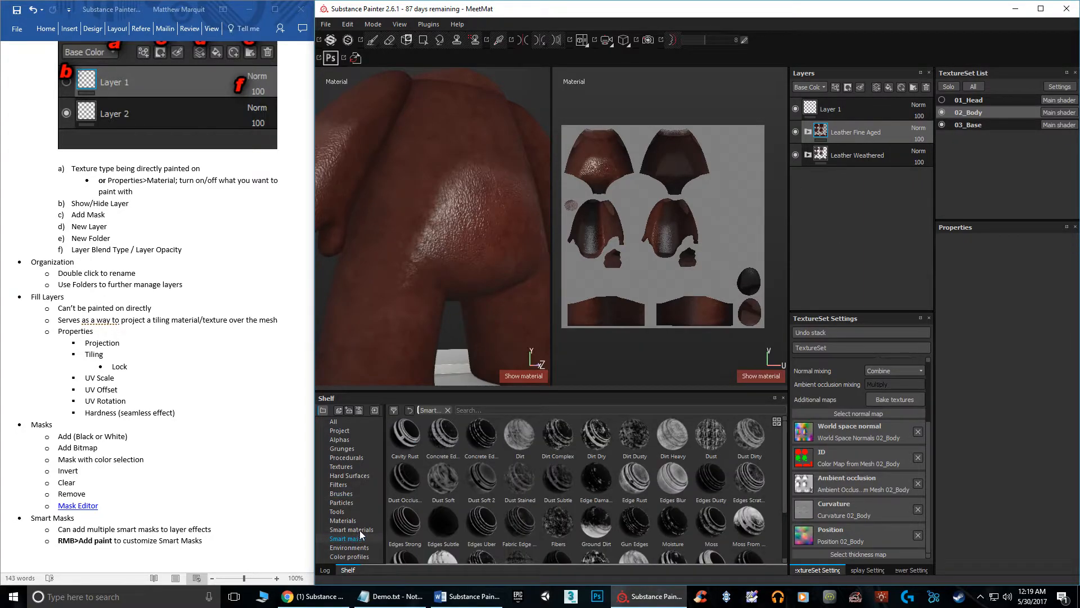
mouse_move(465, 474)
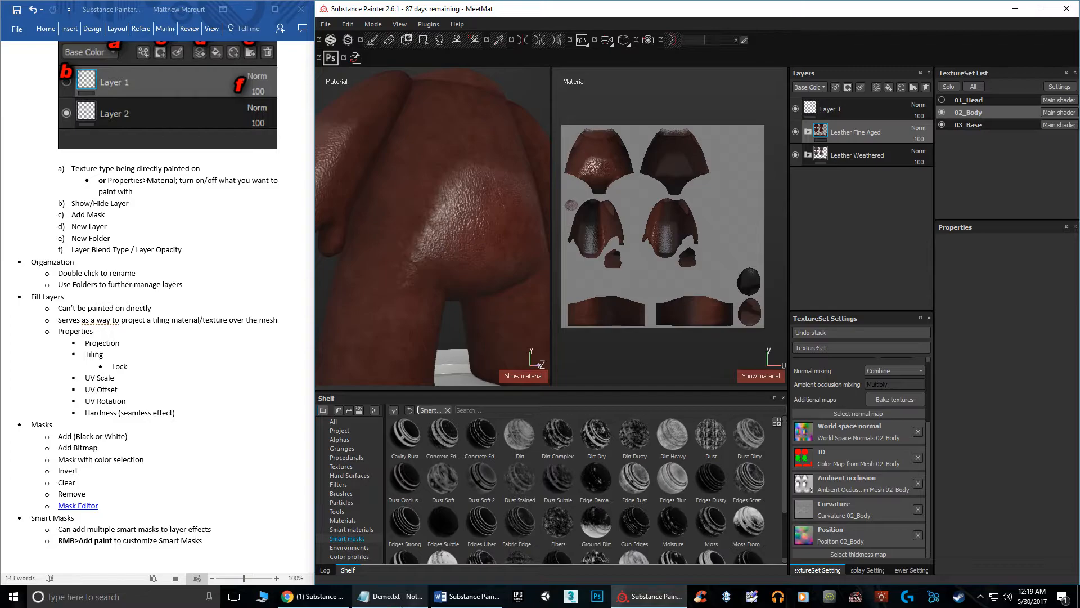
left_click(400, 601)
left_click(401, 600)
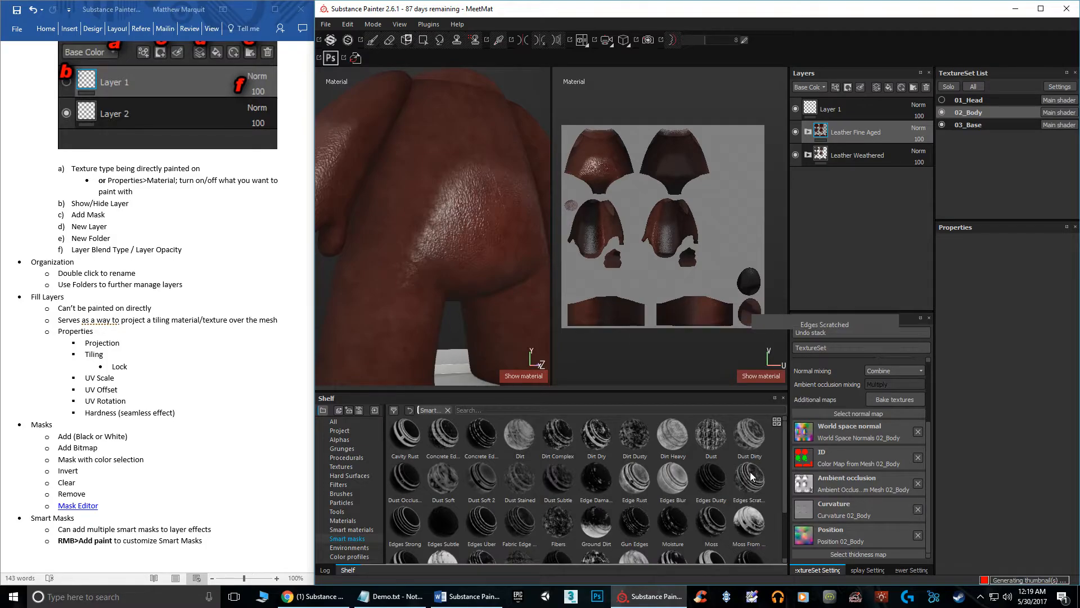
mouse_move(753, 485)
left_click_drag(753, 487, 896, 127)
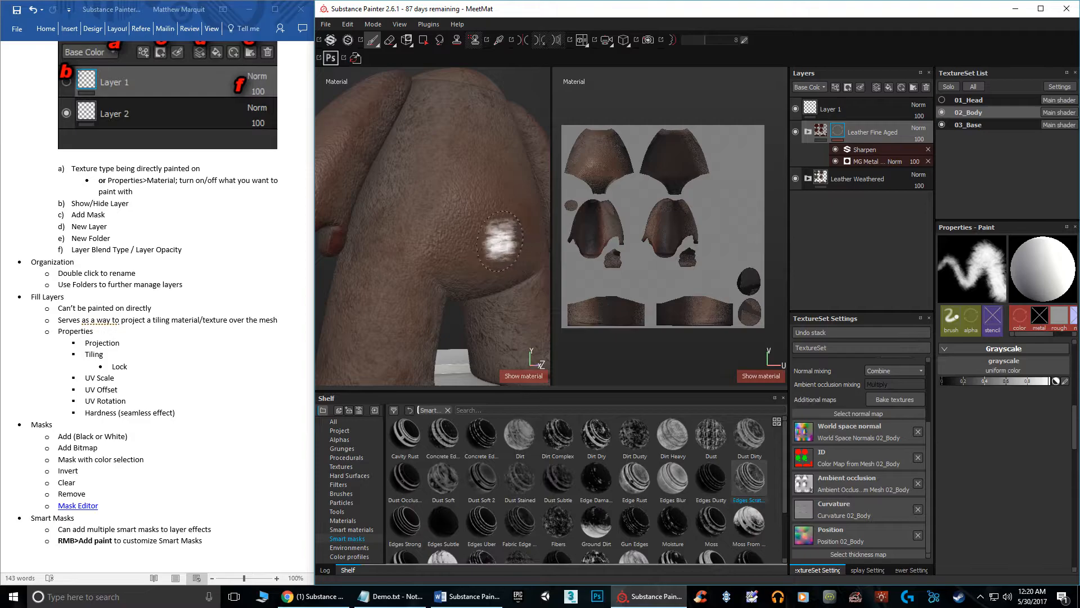
scroll(448, 241, "up", 3)
scroll(455, 253, "down", 6)
mouse_move(455, 254)
left_mouse_down("alt")
mouse_move(500, 229)
mouse_move(445, 242)
left_mouse_up("alt")
scroll(448, 221, "down", 1)
scroll(450, 219, "up", 2)
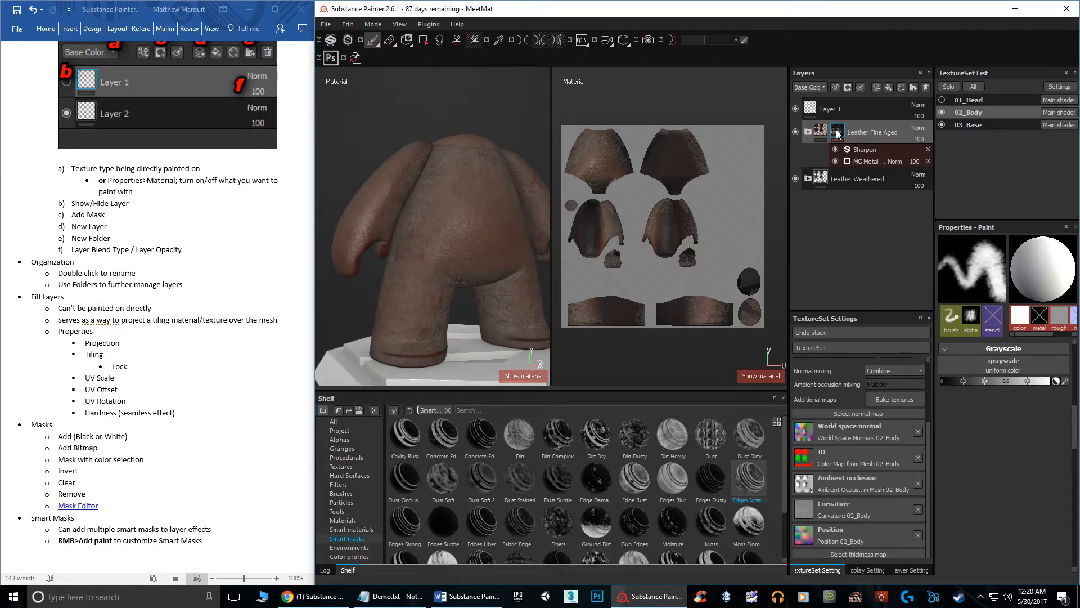
- Invert the smart mask on Leather Fine Aged and check the scratched edges on the arm
mouse_move(840, 131)
key("ctrl+i")
mouse_move(441, 235)
left_mouse_down("alt")
mouse_move(468, 258)
mouse_move(453, 214)
mouse_move(406, 229)
mouse_move(462, 210)
left_mouse_up("alt")
scroll(489, 229, "down", 3)
scroll(493, 228, "up", 6)
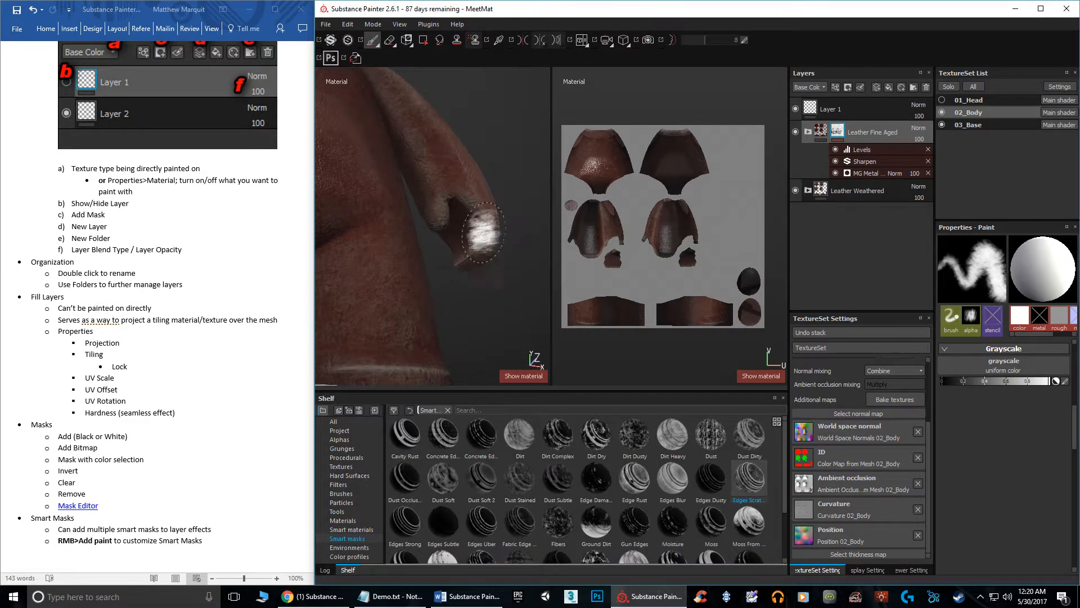
left_click_drag(481, 253, 489, 214, "alt")
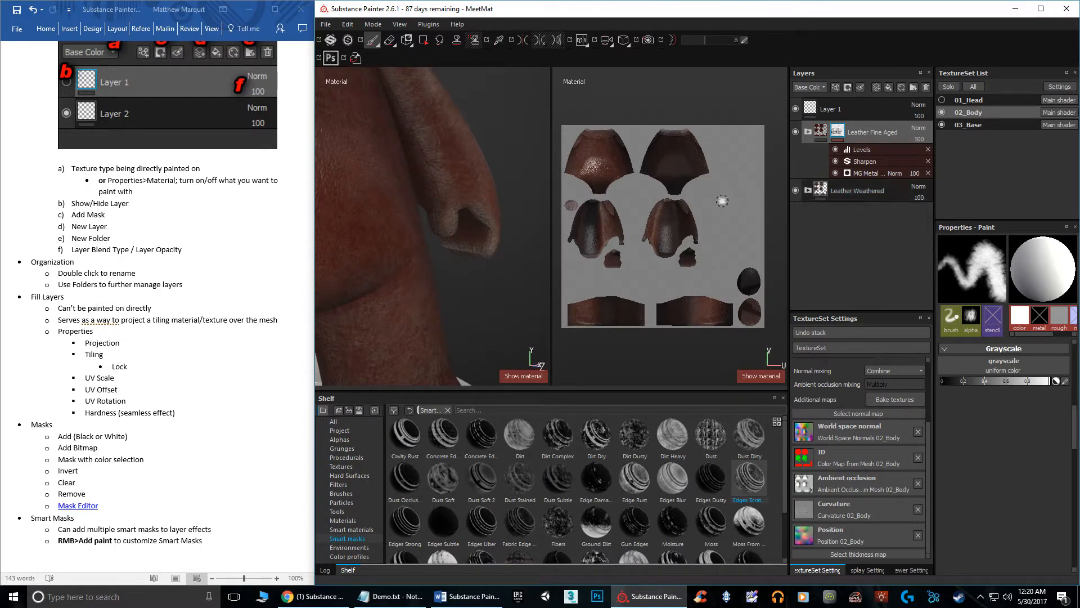
- Toggle Leather Fine Aged off and on and examine the edge wear around the arm and leg
left_click(796, 132)
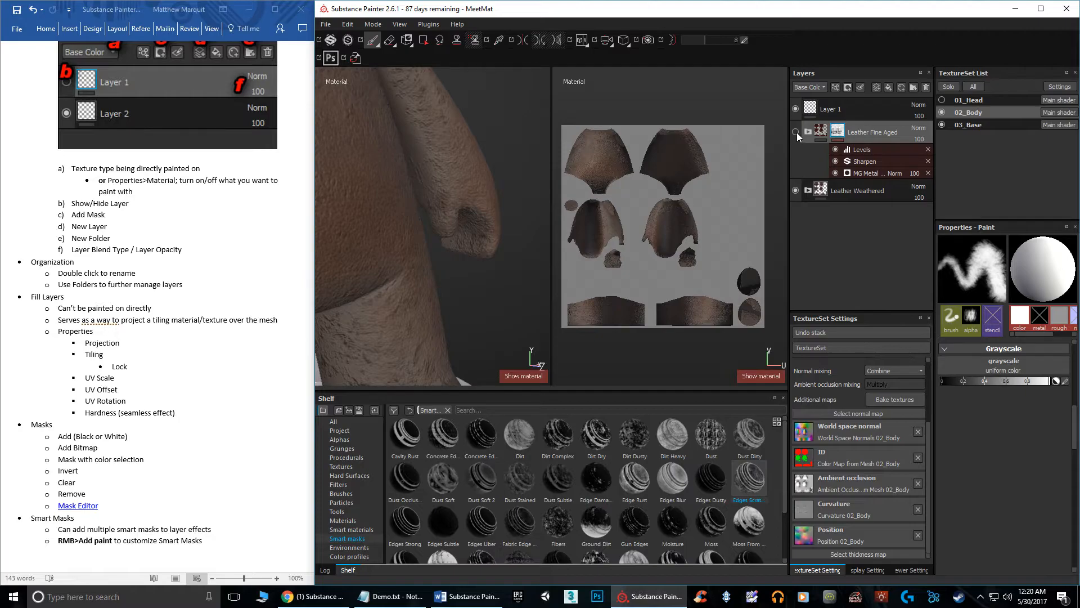
left_click(797, 133)
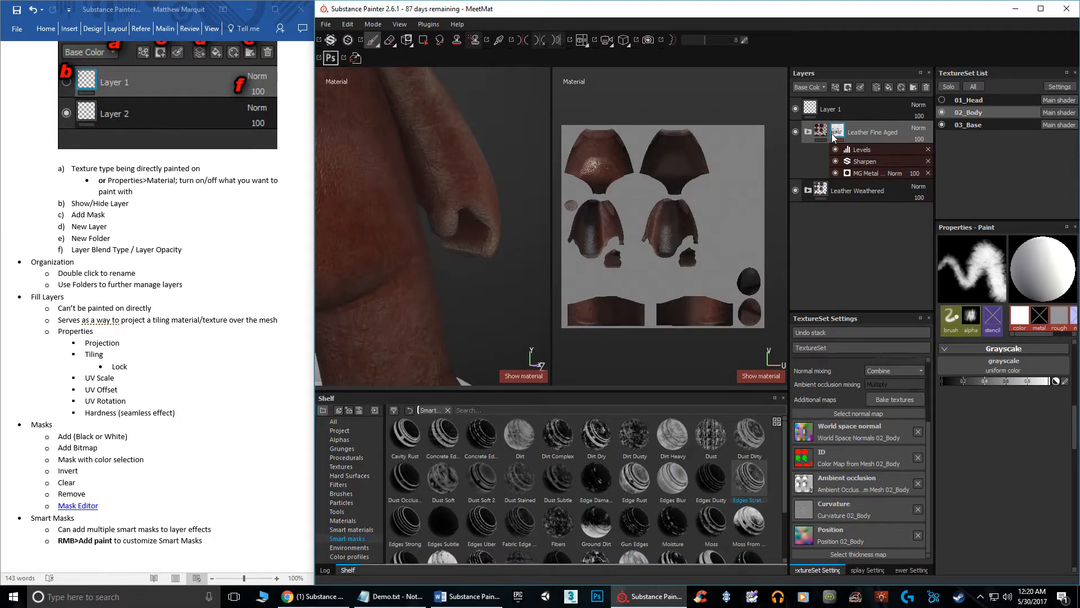
scroll(455, 253, "down", 8)
mouse_move(450, 254)
left_mouse_down("alt")
mouse_move(373, 262)
mouse_move(445, 274)
mouse_move(495, 242)
mouse_move(449, 280)
left_mouse_up("alt")
scroll(448, 280, "up", 8)
left_click_drag(375, 282, 470, 263, "alt")
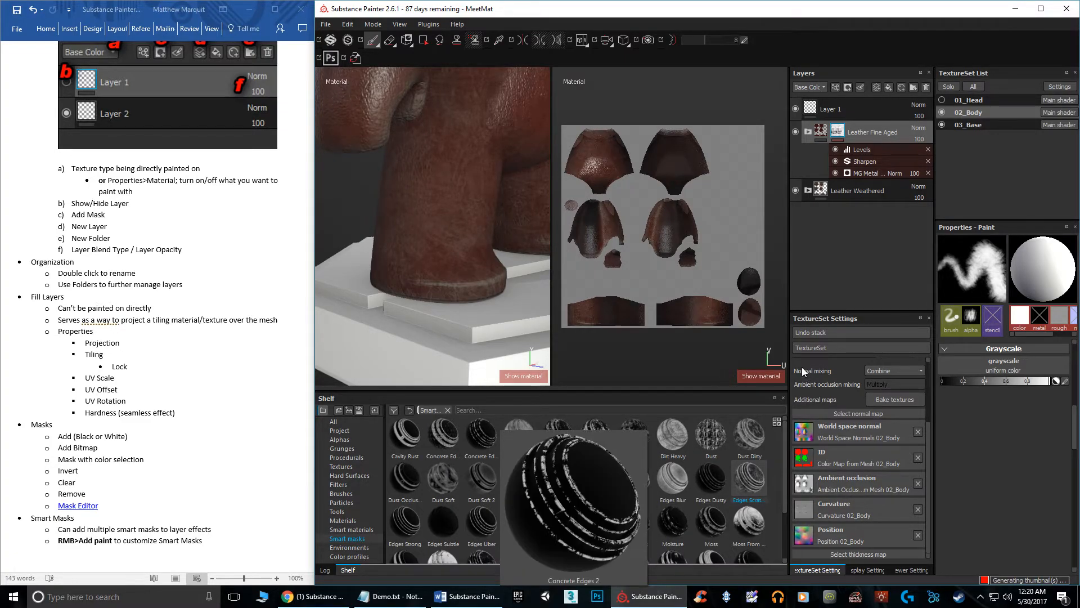
- Raise the Sharpen Intensity of the mask's Sharpen filter to 1.55 and inspect the leg
left_click(866, 149)
left_click(862, 161)
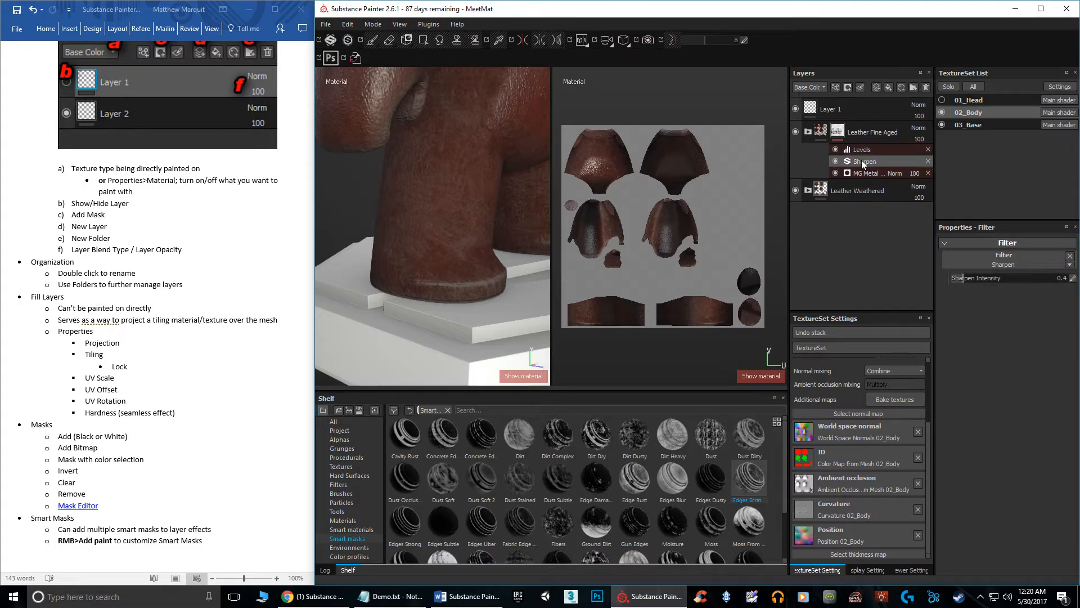
left_click_drag(964, 279, 996, 285)
left_click_drag(470, 197, 496, 221, "alt")
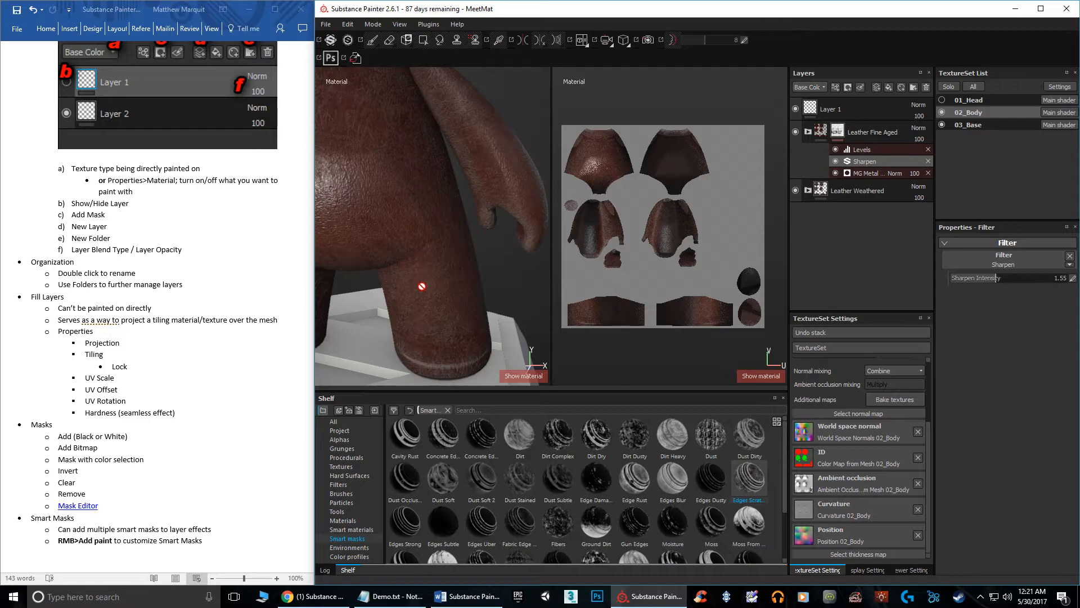
left_click_drag(422, 287, 482, 256, "alt")
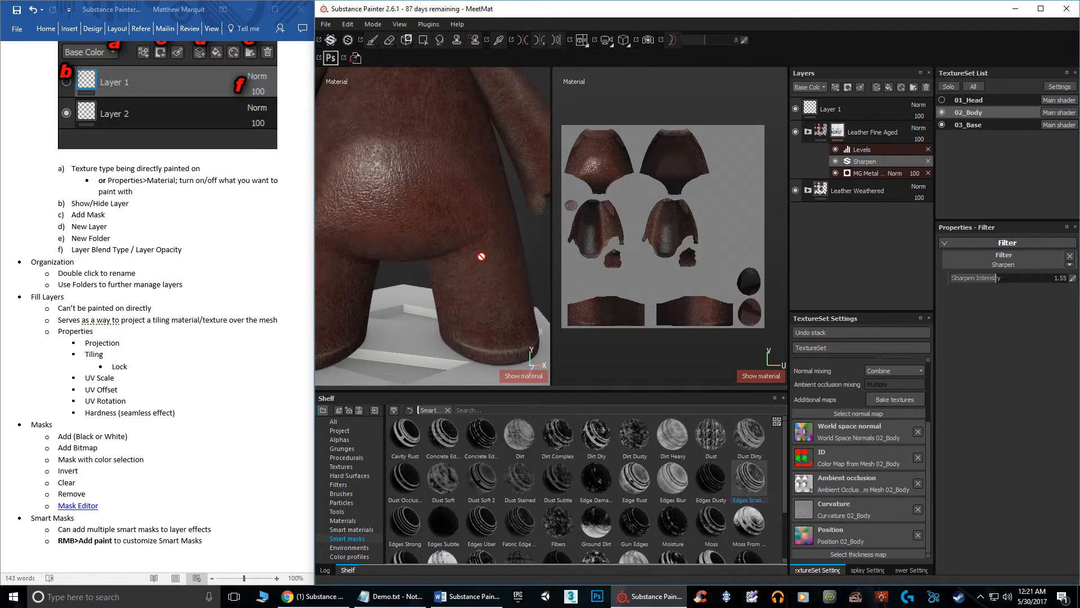
- Set the Wear Level of the mask's MG Metal Edge Wear generator to 0.85 and view the whole body
left_click(850, 172)
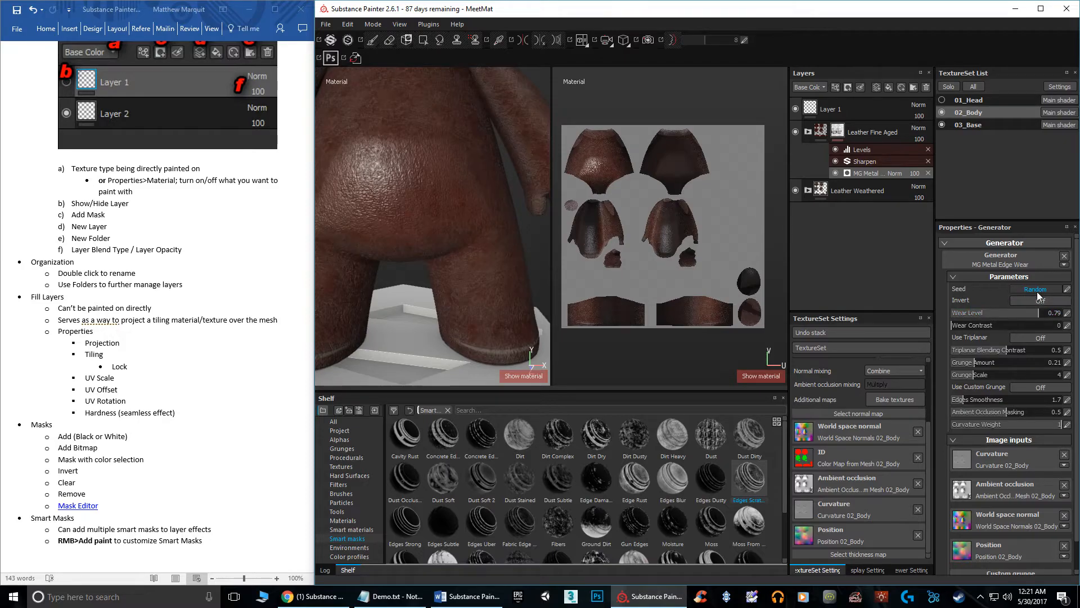
left_click_drag(1018, 313, 1044, 321)
scroll(498, 324, "up", 5)
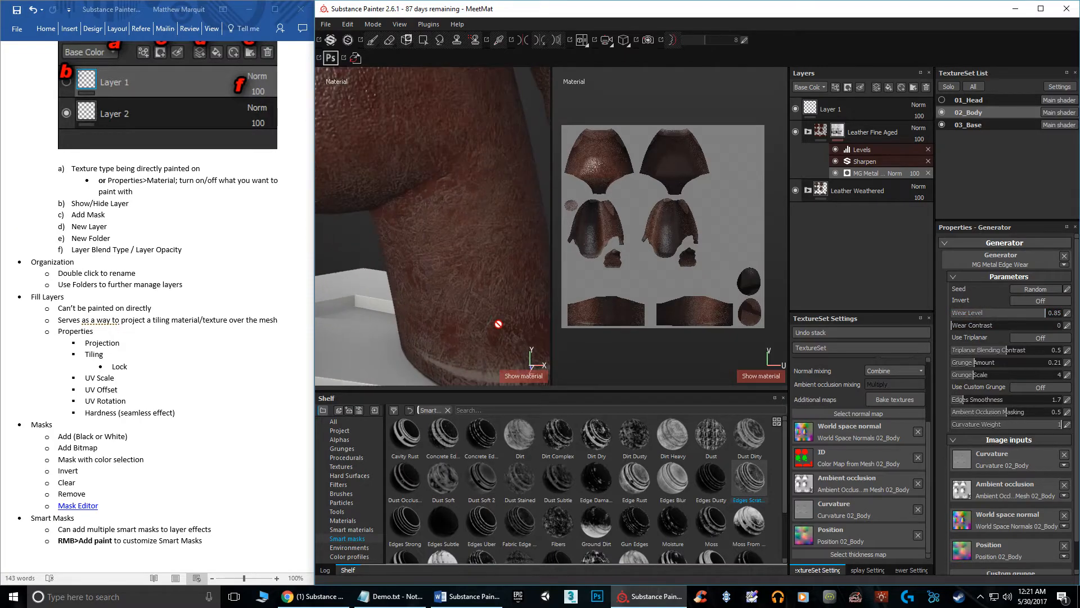
scroll(499, 324, "down", 5)
left_click_drag(474, 313, 512, 336, "alt")
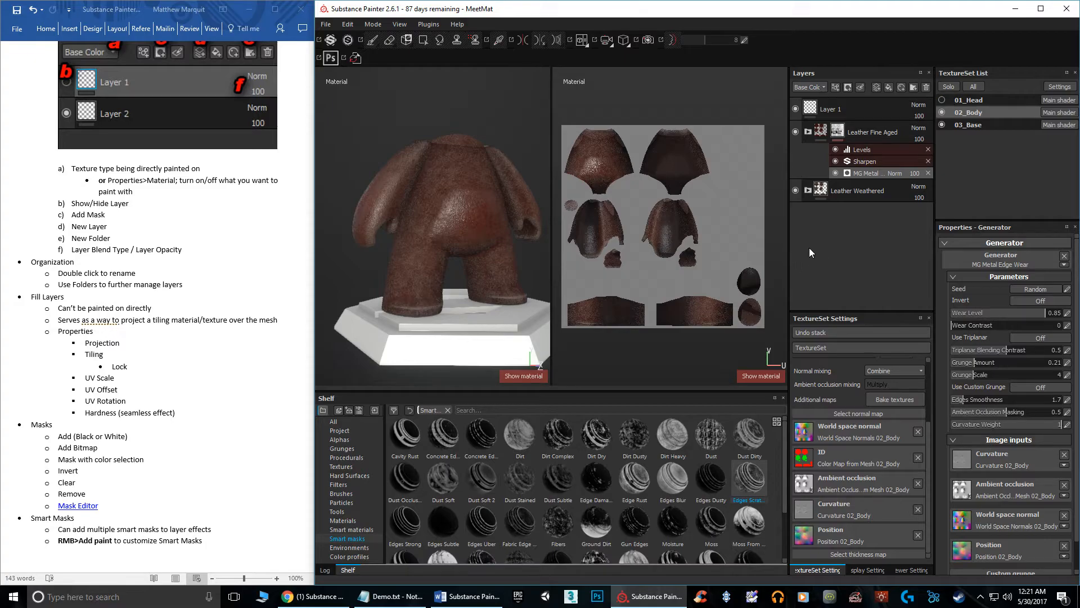
- Open the recent project Axe_New.spp and bring the axe blade into close view
left_click(325, 24)
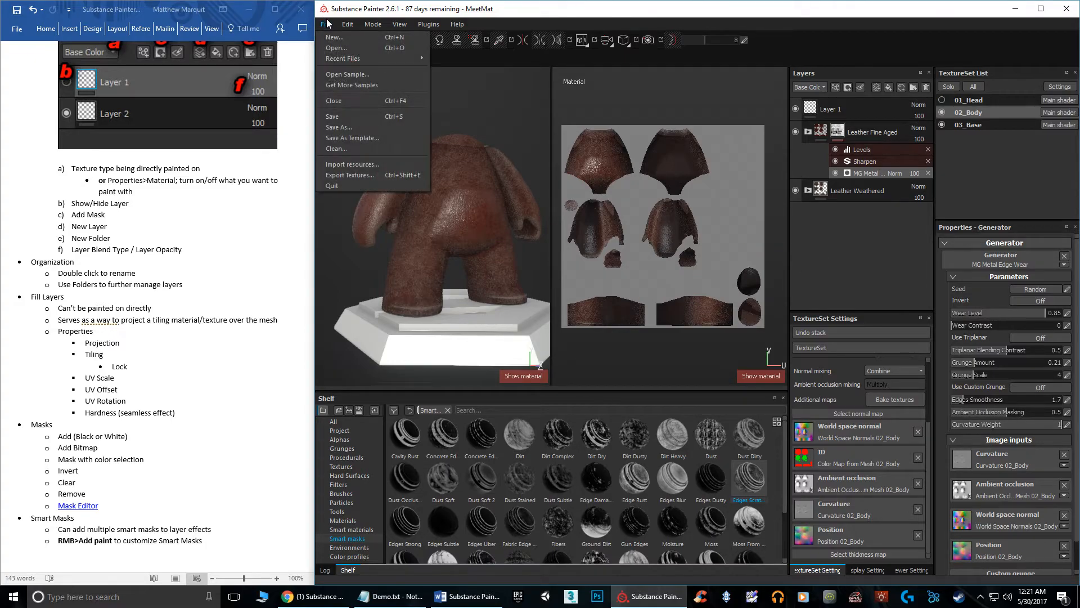
mouse_move(387, 58)
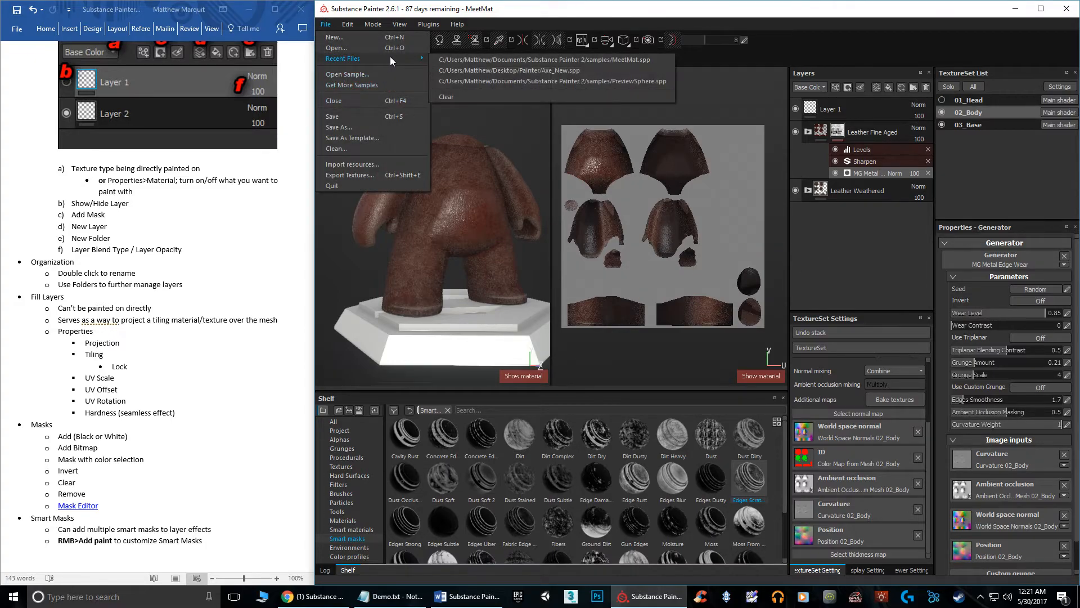
left_click(456, 70)
left_click(668, 318)
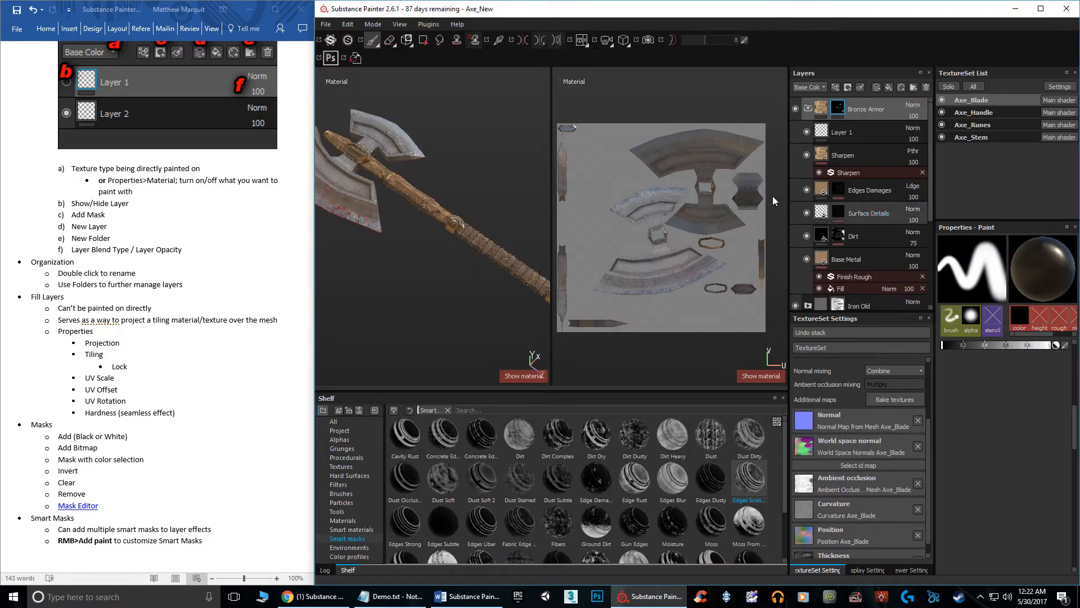
middle_click_drag(404, 184, 440, 217, "alt")
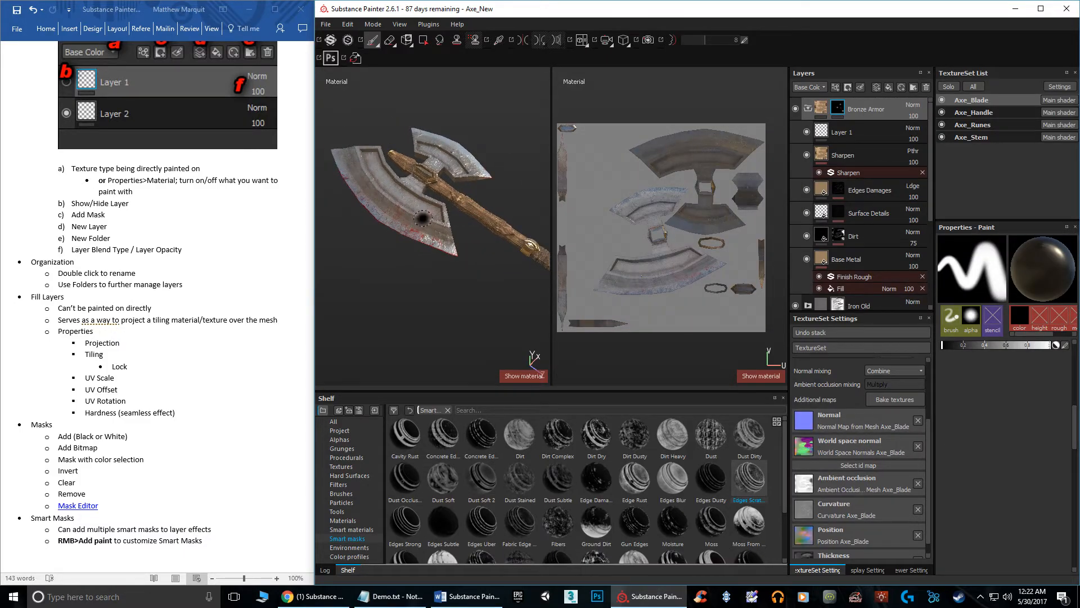
scroll(423, 218, "up", 3)
left_click_drag(426, 227, 448, 193, "alt")
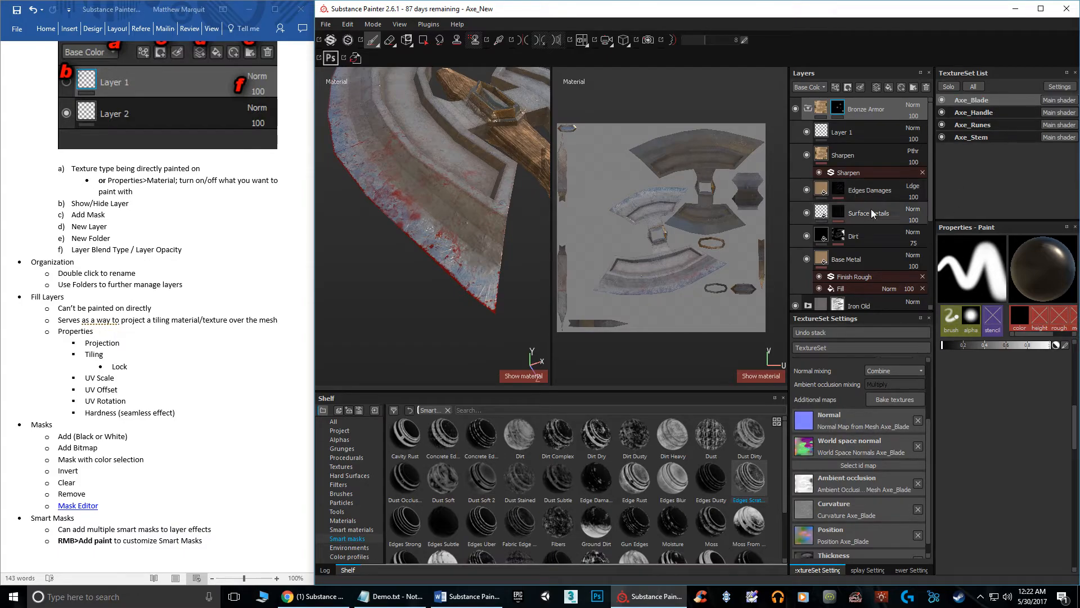
- Toggle the Blood layer's visibility, hide the Paint effect in its mask and select its MG Metal Edge Wear generator
scroll(866, 225, "down", 5)
left_click(794, 218)
left_click(794, 217)
left_click(825, 235)
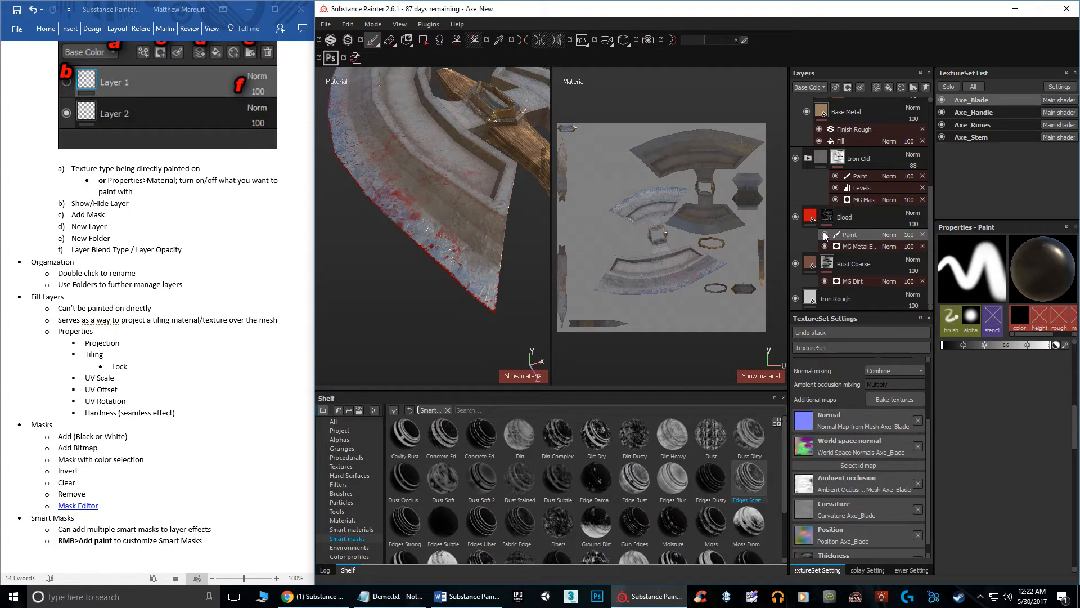
left_click(864, 248)
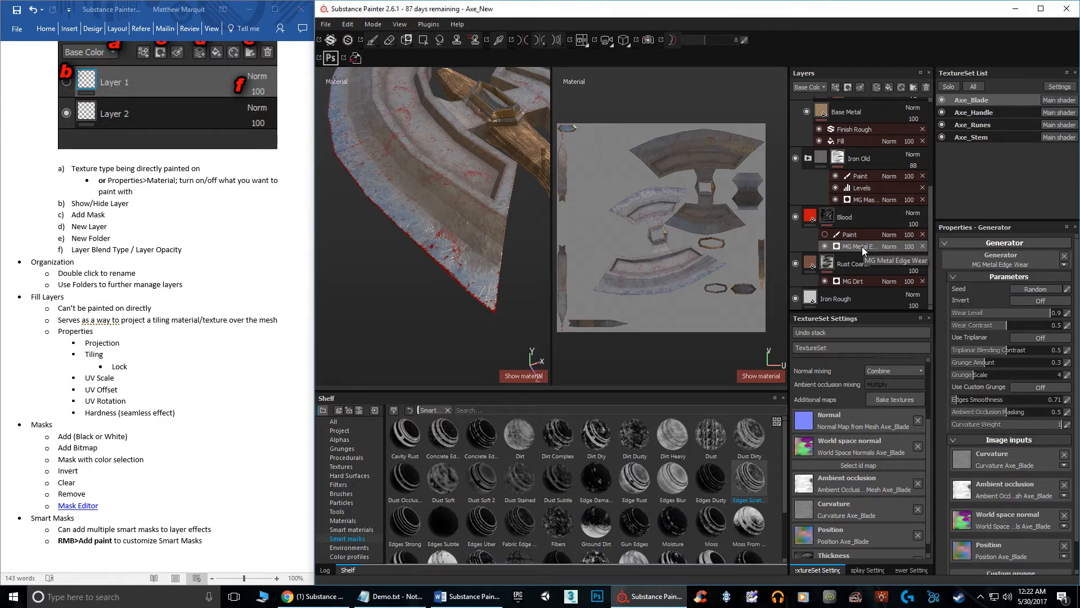
- Examine the generated blood on both blades and compare it with the Blood mask's Paint effect shown and hidden
left_click_drag(863, 246, 667, 302)
mouse_move(466, 220)
left_mouse_down("alt")
mouse_move(523, 40)
mouse_move(474, 232)
mouse_move(439, 226)
mouse_move(479, 232)
mouse_move(469, 215)
left_mouse_up("alt")
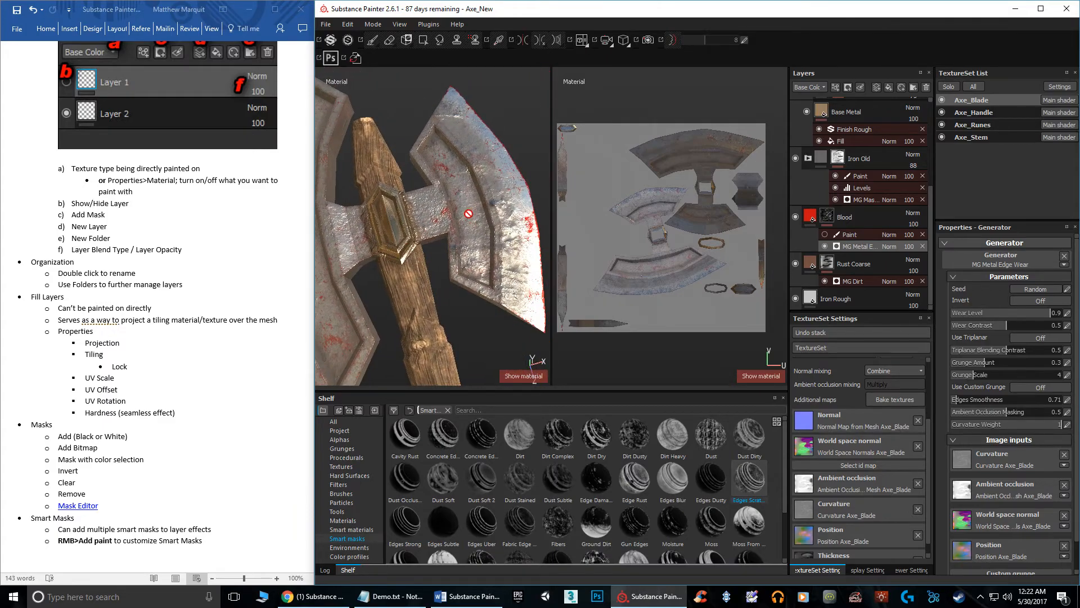
middle_click_drag(422, 265, 438, 225, "alt")
mouse_move(437, 225)
left_mouse_down("alt")
mouse_move(439, 272)
mouse_move(435, 236)
mouse_move(443, 246)
left_mouse_up("alt")
scroll(438, 246, "down", 3)
middle_click_drag(443, 246, 459, 244, "alt")
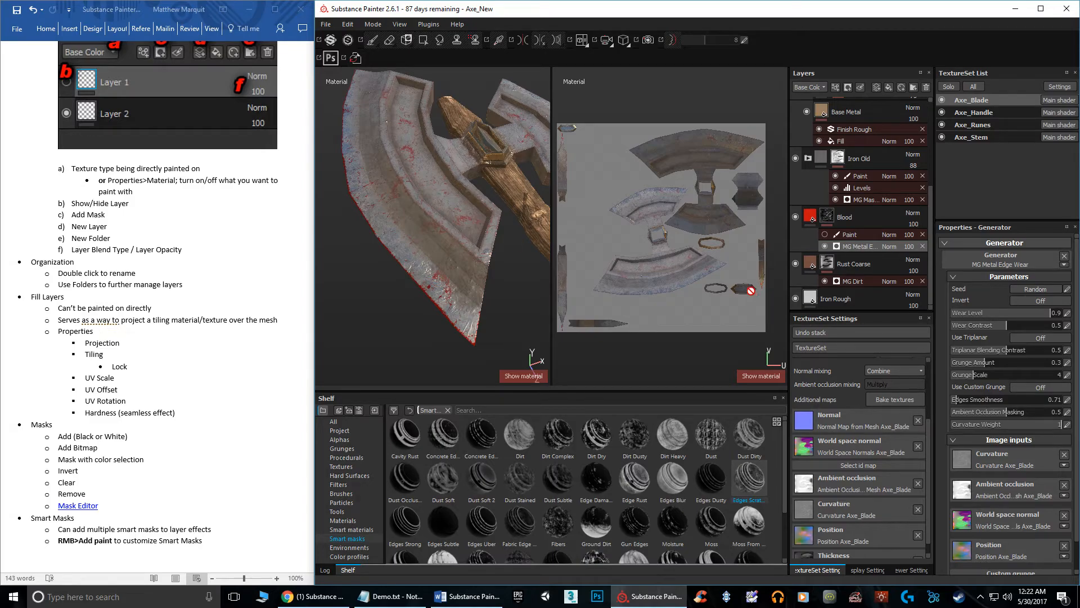
left_click(824, 234)
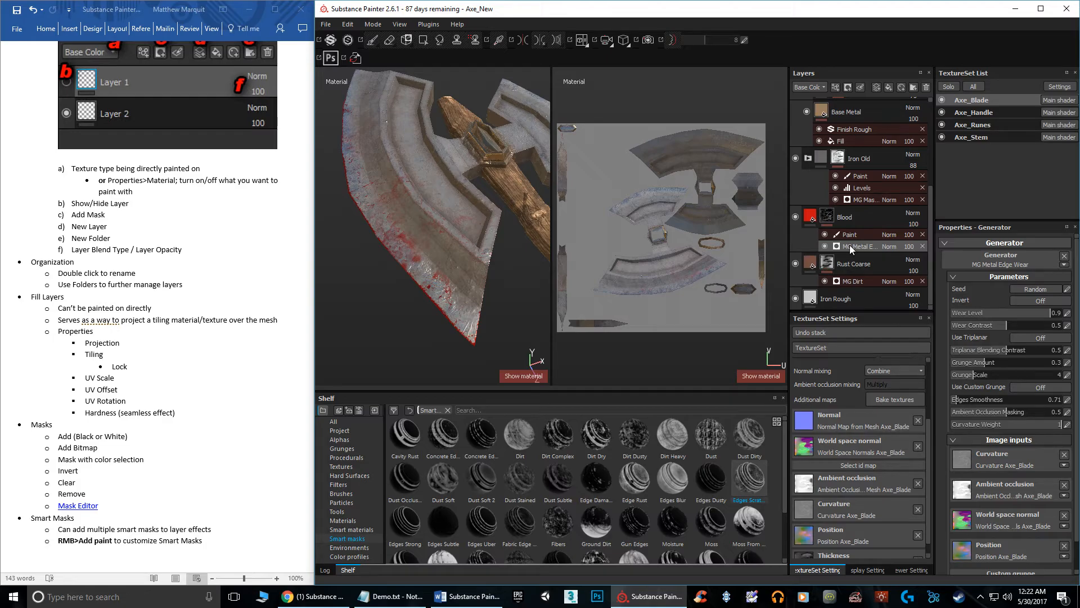
left_click(824, 234)
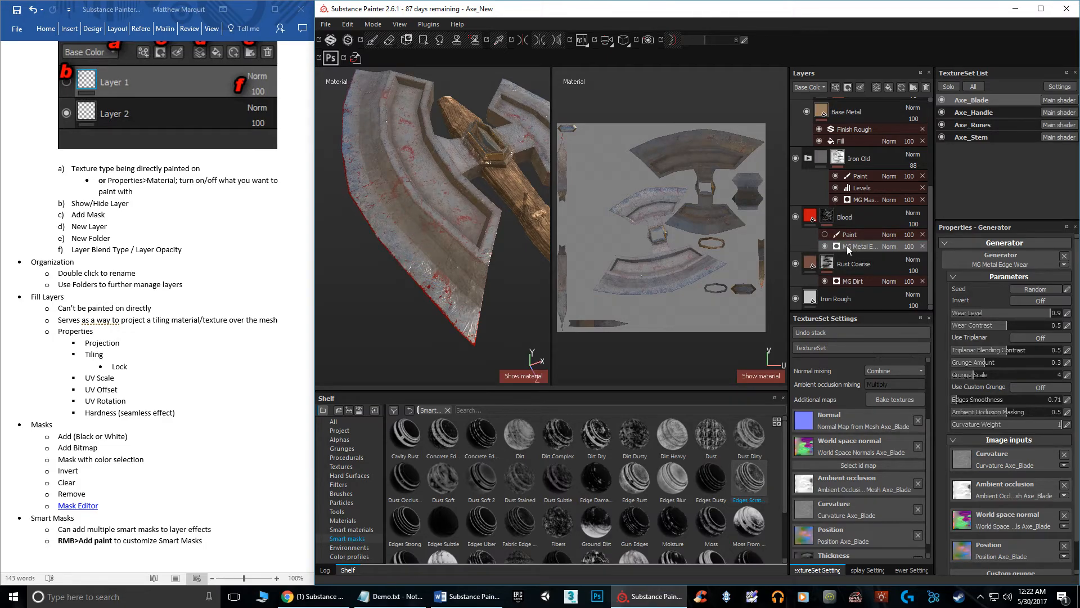
- Add a new paint effect to the Blood mask and paint in black over the blade to erase blood
right_click(847, 245)
left_click(880, 264)
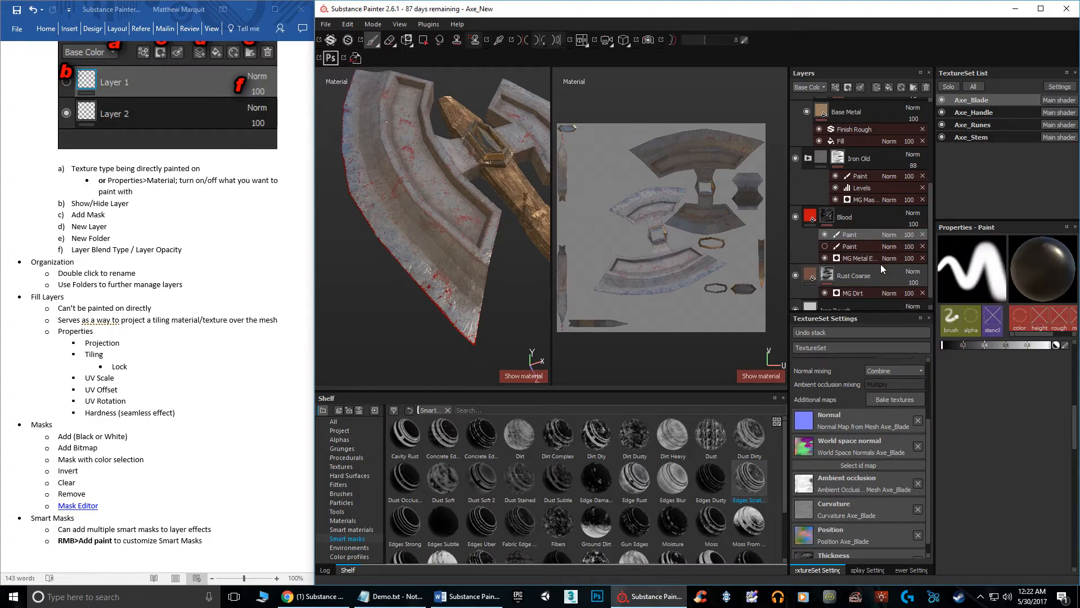
scroll(405, 182, "down", 3)
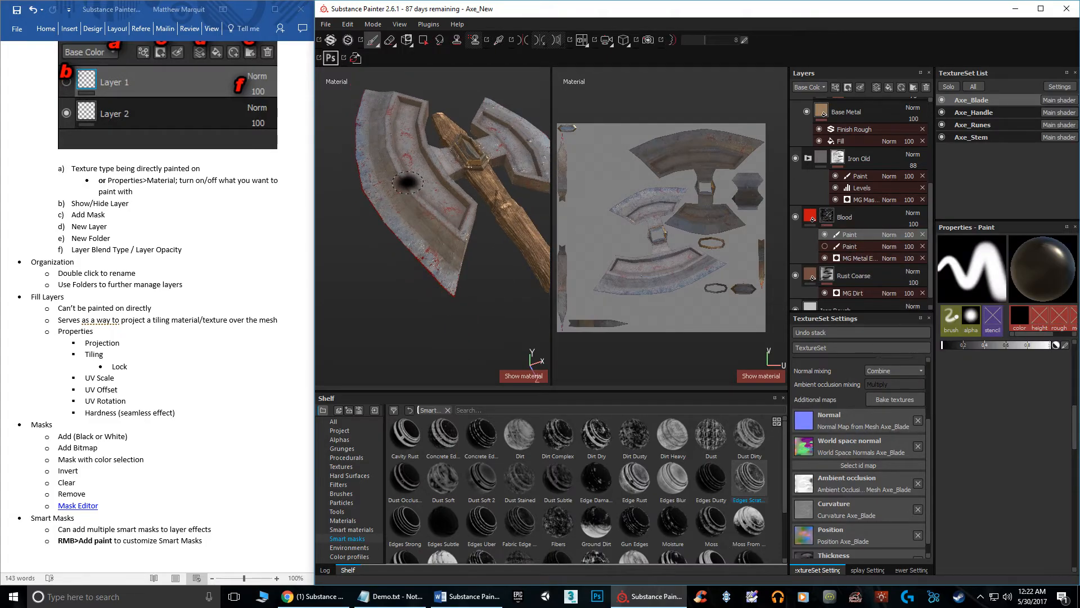
scroll(410, 184, "up", 4)
left_click_drag(414, 188, 450, 225, "alt")
mouse_move(450, 225)
middle_mouse_down("alt")
mouse_move(487, 246)
mouse_move(449, 232)
middle_mouse_up("alt")
mouse_move(449, 231)
left_mouse_down()
mouse_move(434, 166)
mouse_move(477, 259)
mouse_move(494, 266)
mouse_move(374, 271)
mouse_move(338, 158)
mouse_move(396, 319)
left_mouse_up()
mouse_move(482, 314)
left_mouse_down()
mouse_move(498, 295)
mouse_move(491, 270)
left_mouse_up()
mouse_move(458, 185)
left_mouse_down()
mouse_move(487, 185)
mouse_move(419, 107)
mouse_move(470, 195)
mouse_move(398, 186)
mouse_move(528, 158)
mouse_move(418, 229)
left_mouse_up()
middle_click_drag(419, 230, 531, 199, "alt")
mouse_move(405, 231)
left_mouse_down("alt")
mouse_move(461, 222)
mouse_move(441, 227)
left_mouse_up("alt")
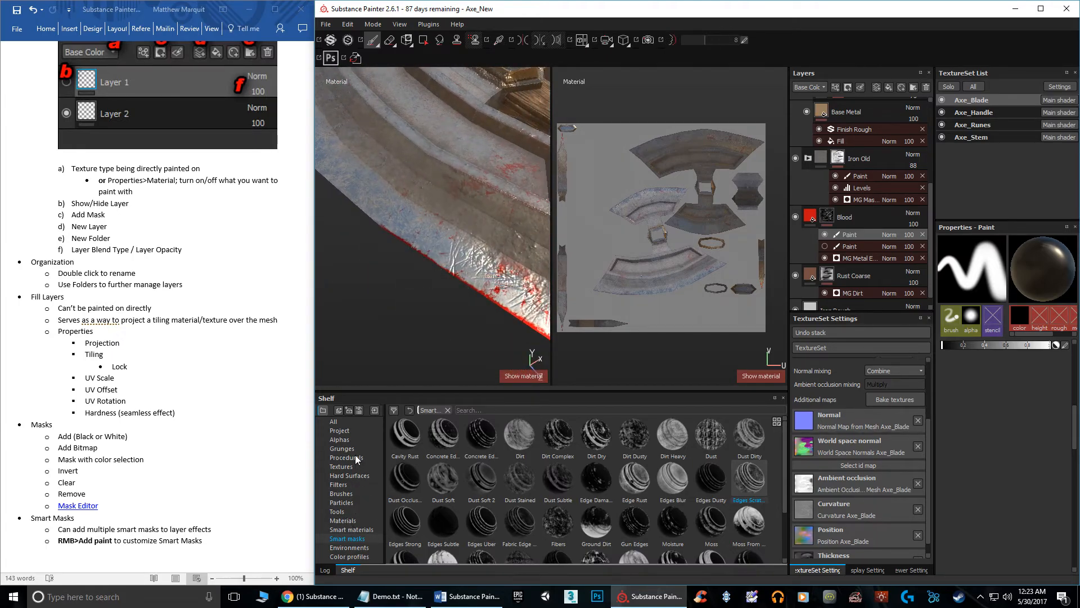
- Choose the Mold brush, switch its grayscale to white and paint blood along the blade's edge
left_click(341, 494)
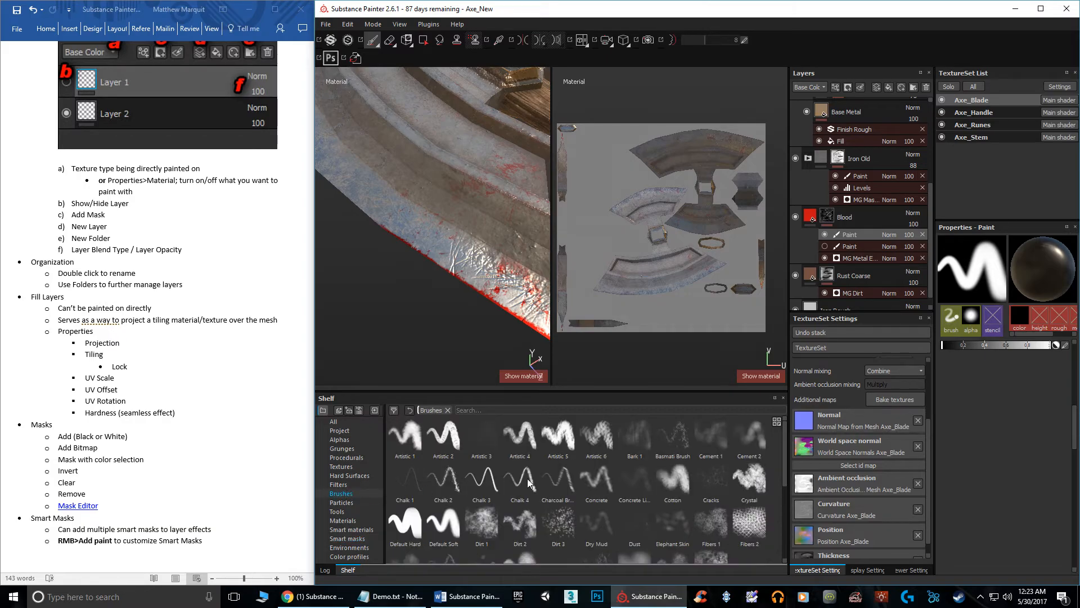
scroll(542, 484, "down", 3)
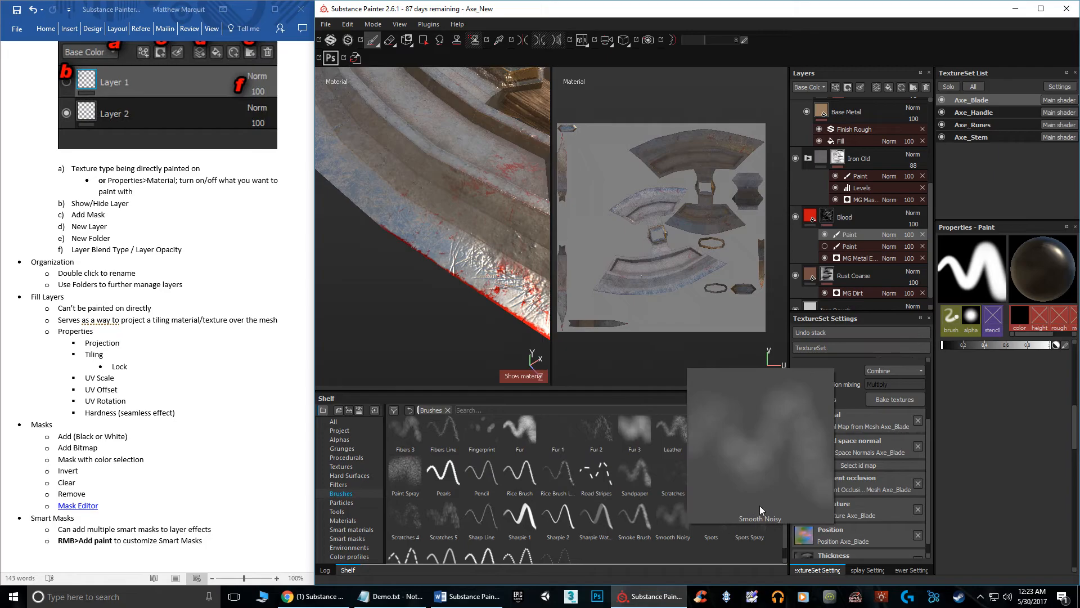
left_click(711, 430)
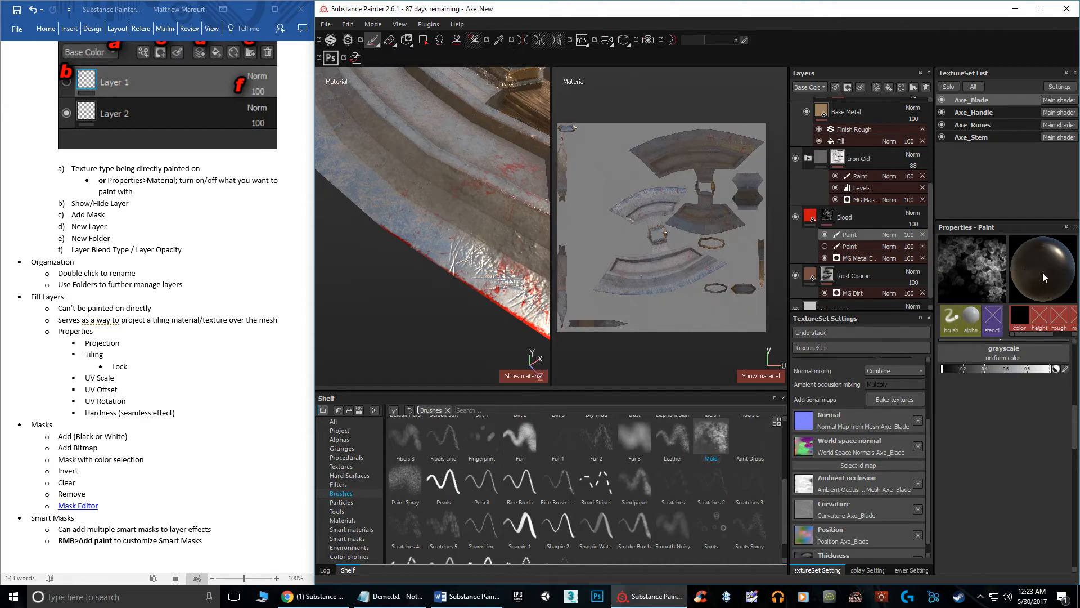
key("x")
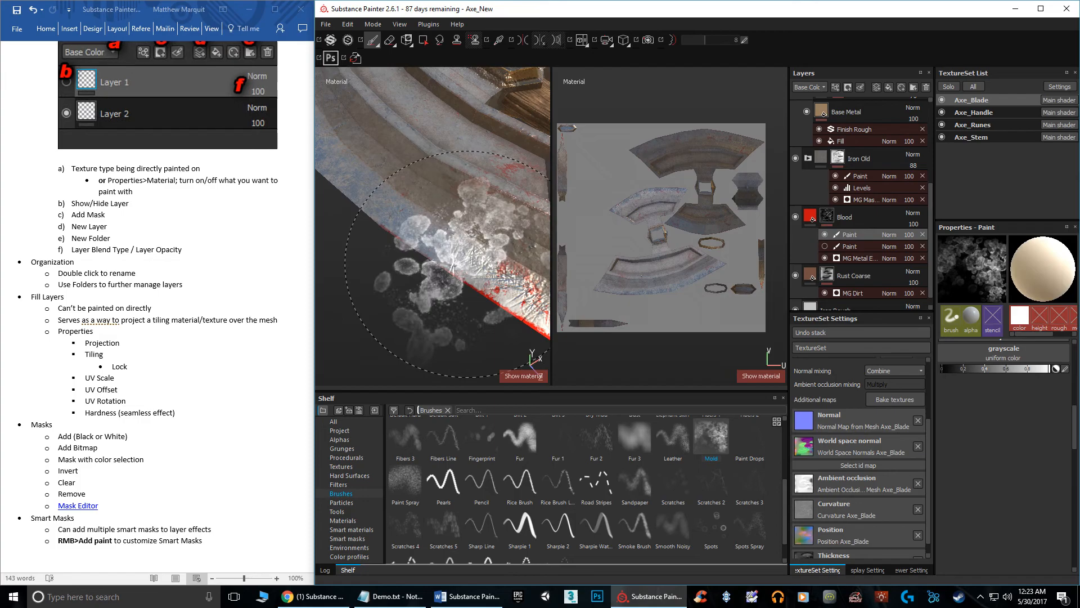
left_click_drag(443, 256, 426, 247)
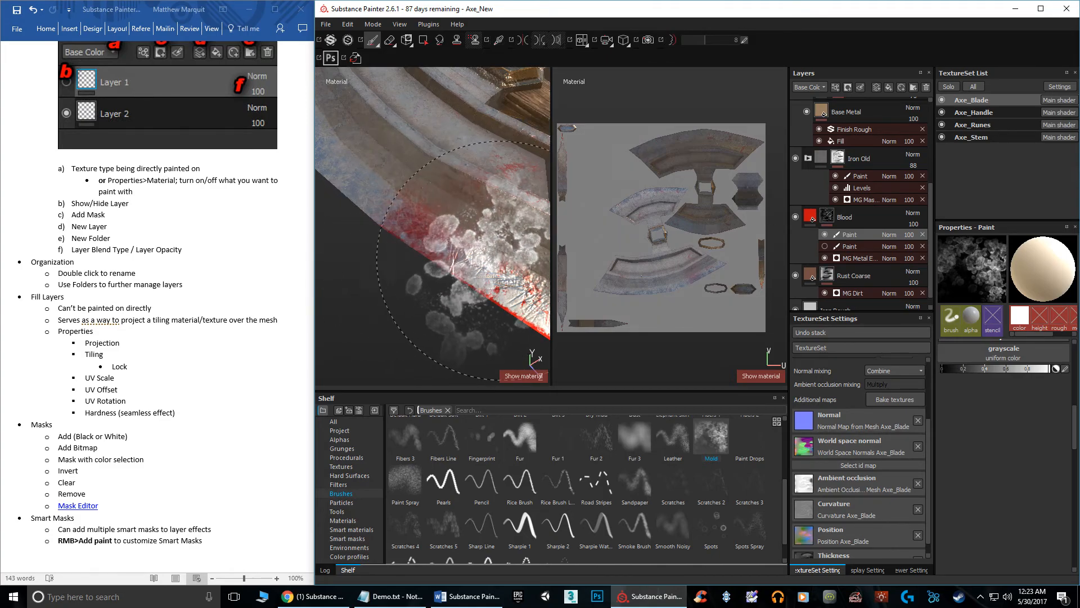
mouse_move(459, 264)
left_mouse_down("alt")
mouse_move(475, 284)
mouse_move(464, 250)
left_mouse_up("alt")
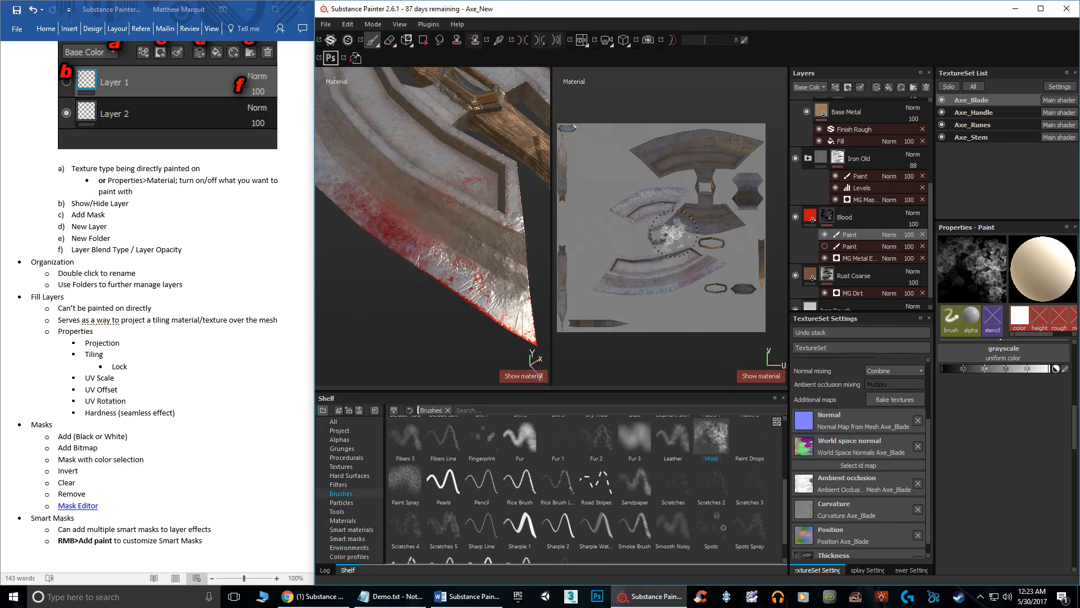
- Review the effects that can be added to the Blood mask, then switch to the Word notes and return to the beginning
right_click(857, 240)
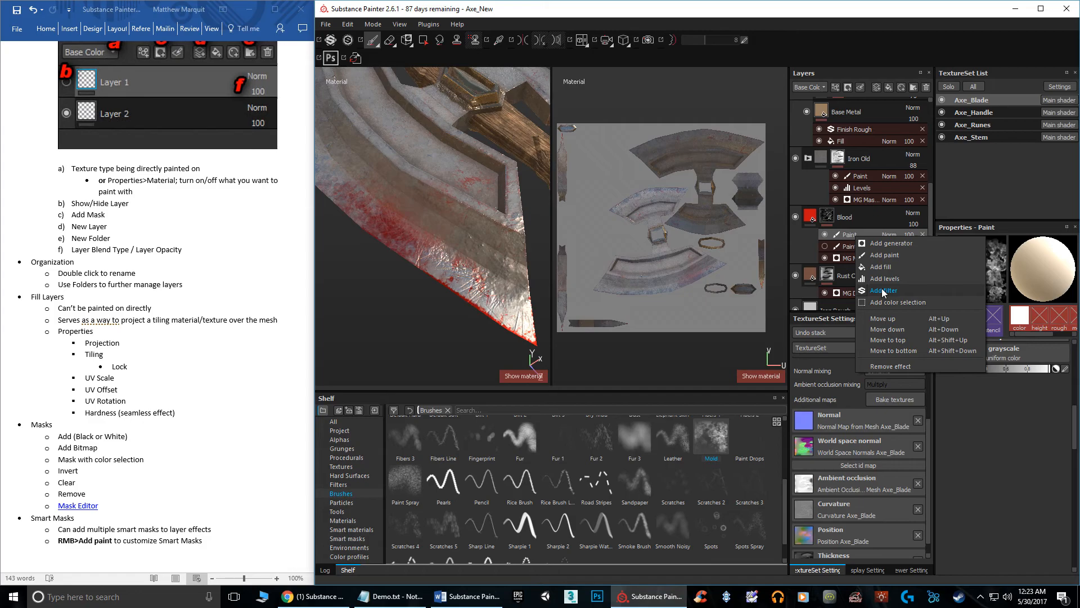
left_click(192, 449)
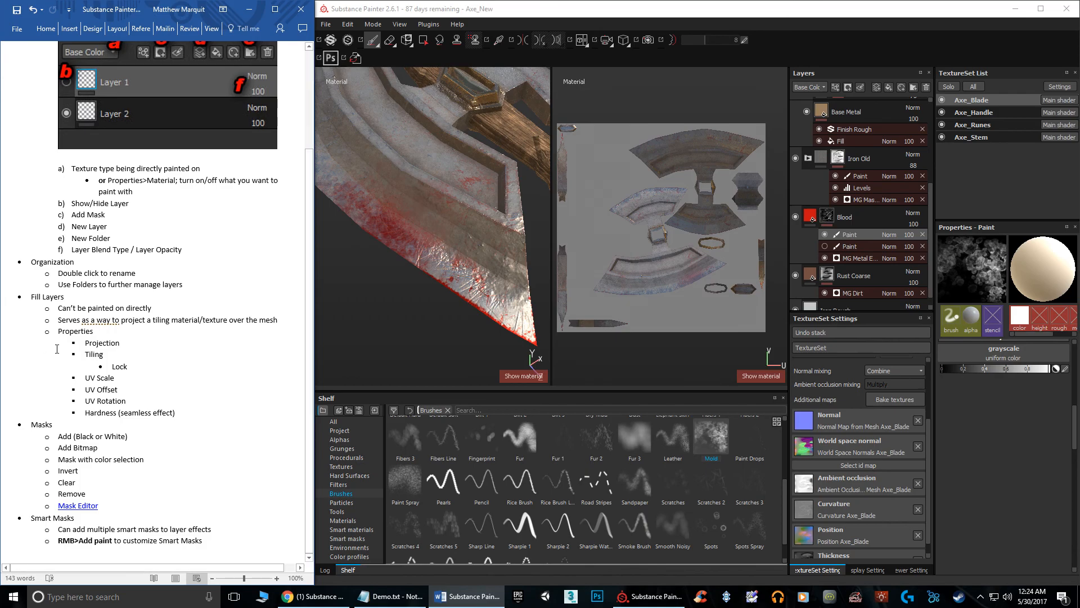
scroll(160, 365, "up", 3)
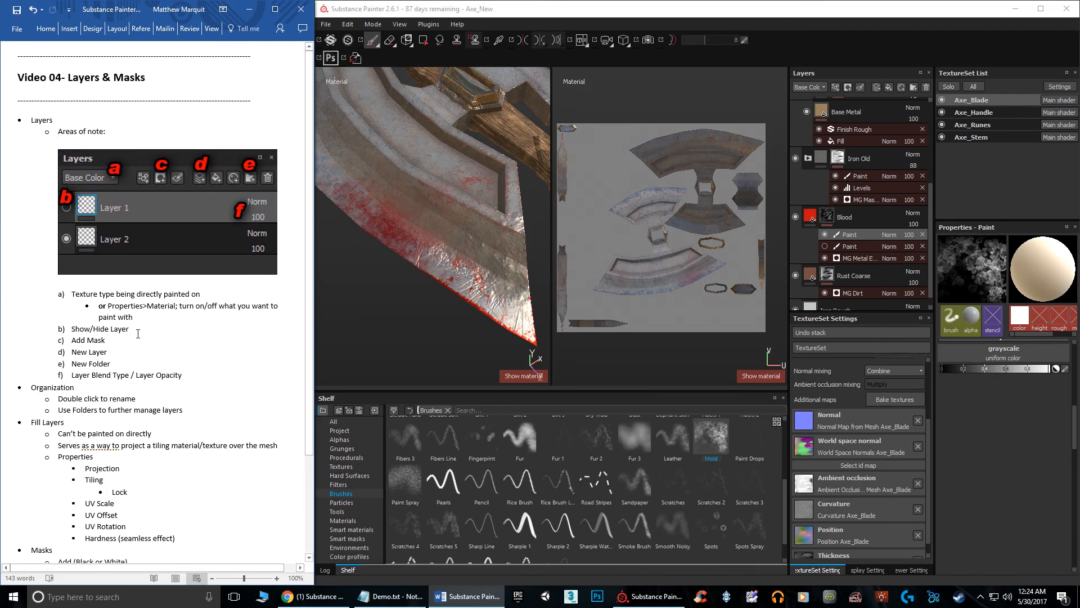